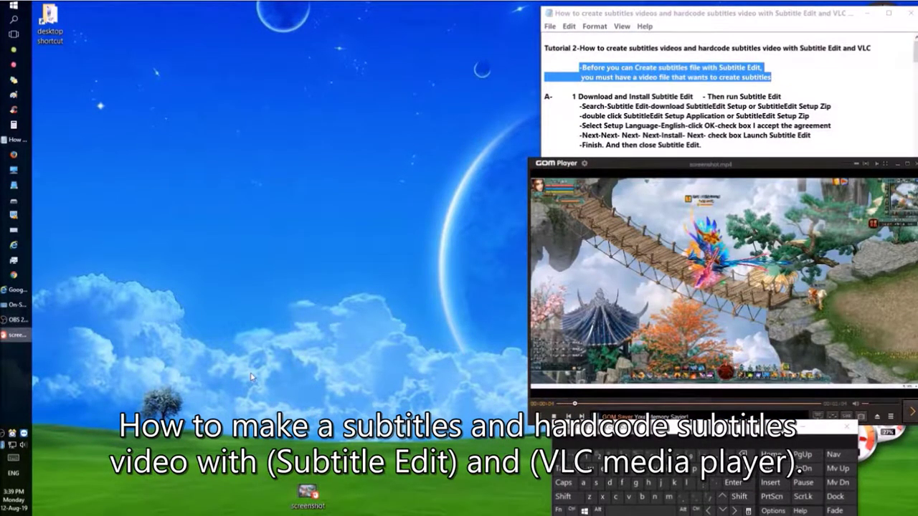
# - Paste the screenshot subtitle file onto the desktop and place it beside the screenshot video
pyautogui.rightClick(251, 377)
pyautogui.click(294, 286)
pyautogui.moveTo(53, 71); pyautogui.dragTo(270, 493)
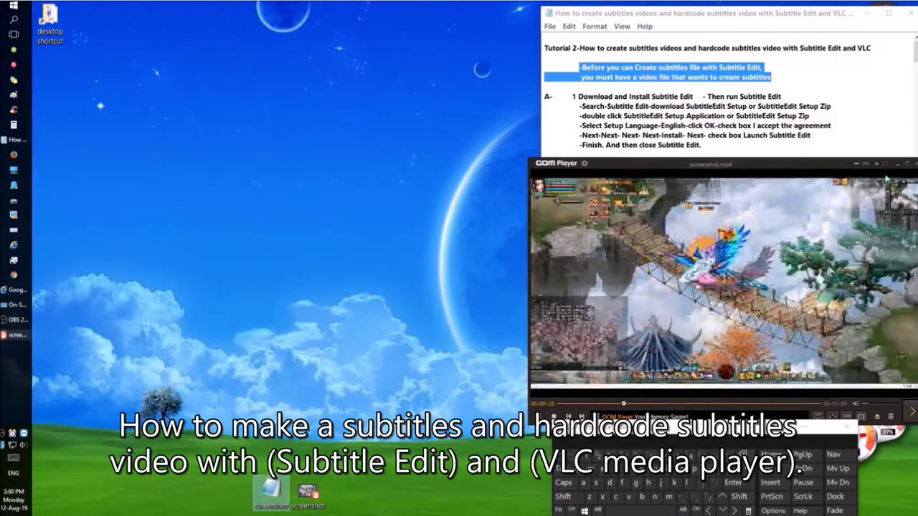
# - Reopen the screenshot video in GOM Player to preview it with its subtitle file, and close the player
pyautogui.click(915, 164)
pyautogui.doubleClick(307, 492)
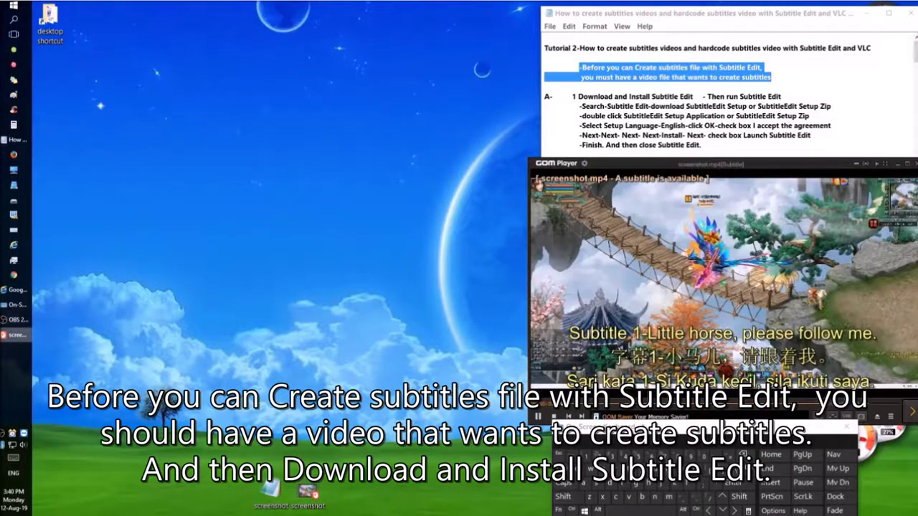
pyautogui.moveTo(643, 421); pyautogui.dragTo(643, 426)
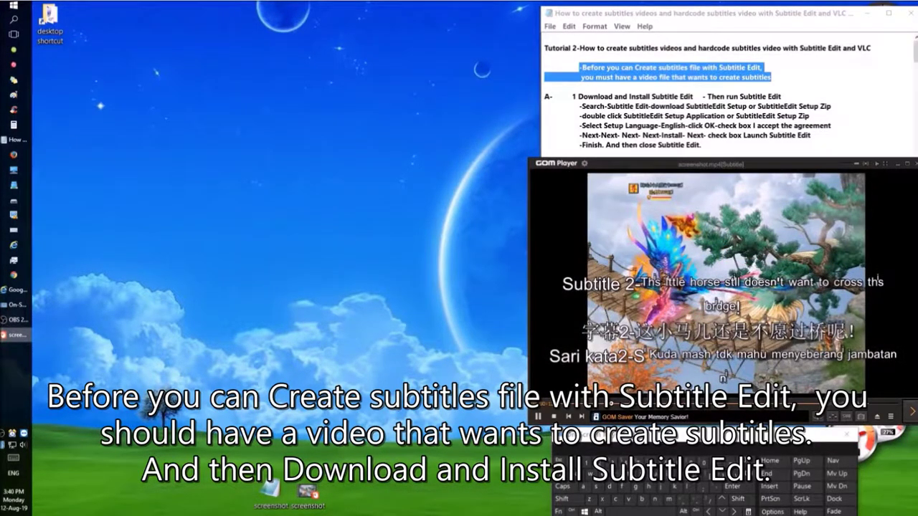
pyautogui.click(914, 163)
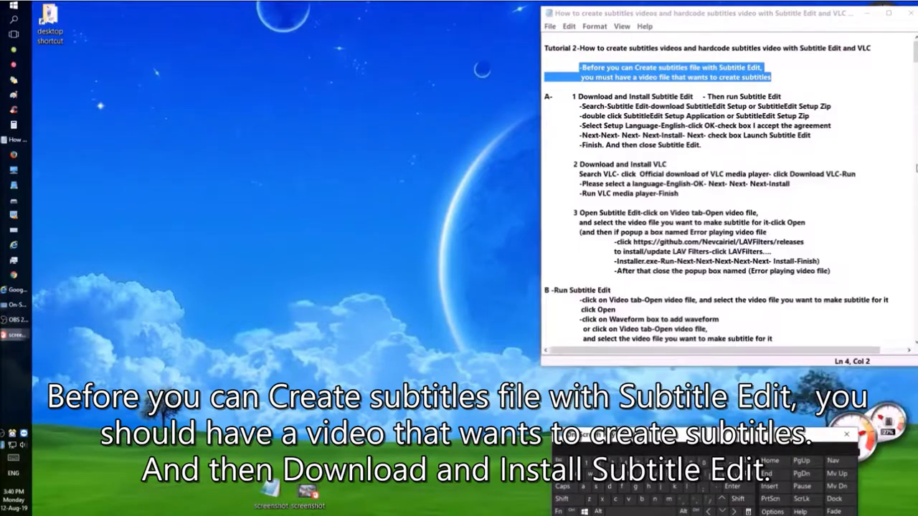
# - Copy "Subtitle Edit" from the tutorial notes and search Google for it in the browser
pyautogui.moveTo(547, 97); pyautogui.dragTo(742, 96)
pyautogui.rightClick(745, 96)
pyautogui.click(766, 130)
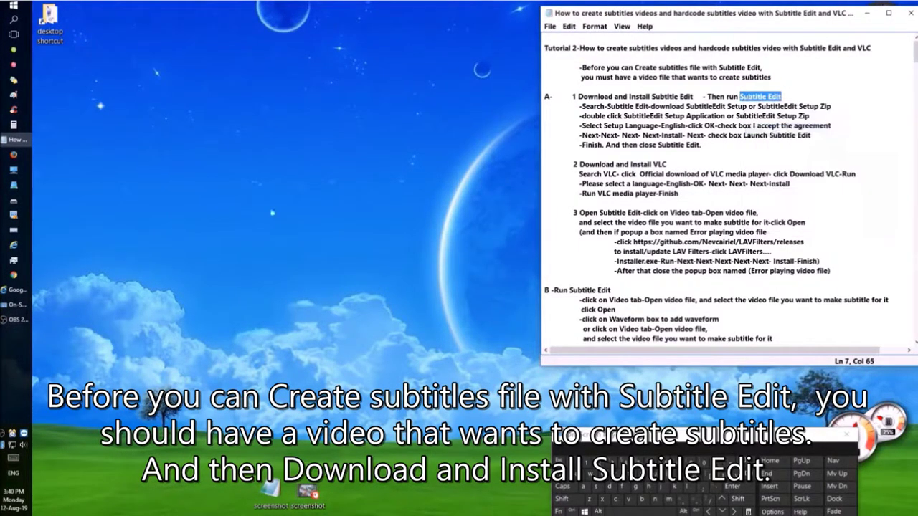
pyautogui.click(14, 290)
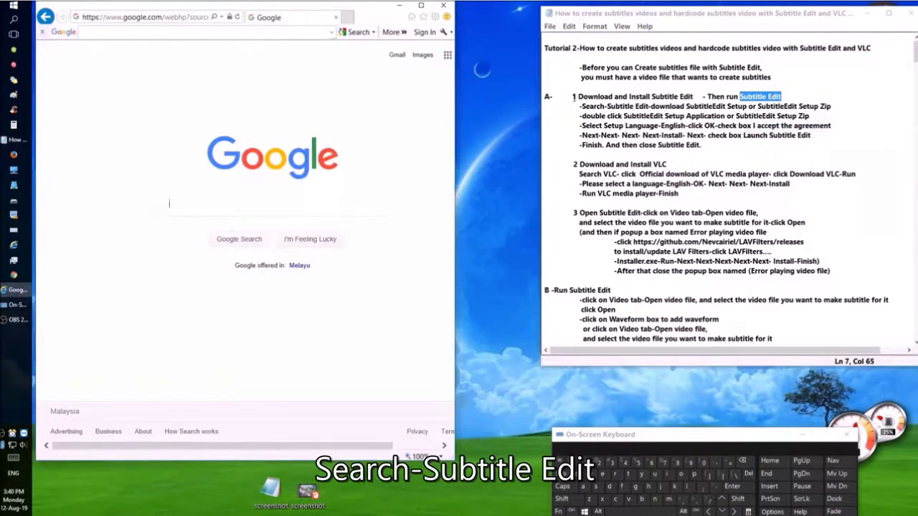
pyautogui.moveTo(574, 97); pyautogui.dragTo(780, 97)
pyautogui.click(146, 33)
pyautogui.rightClick(145, 33)
pyautogui.click(168, 76)
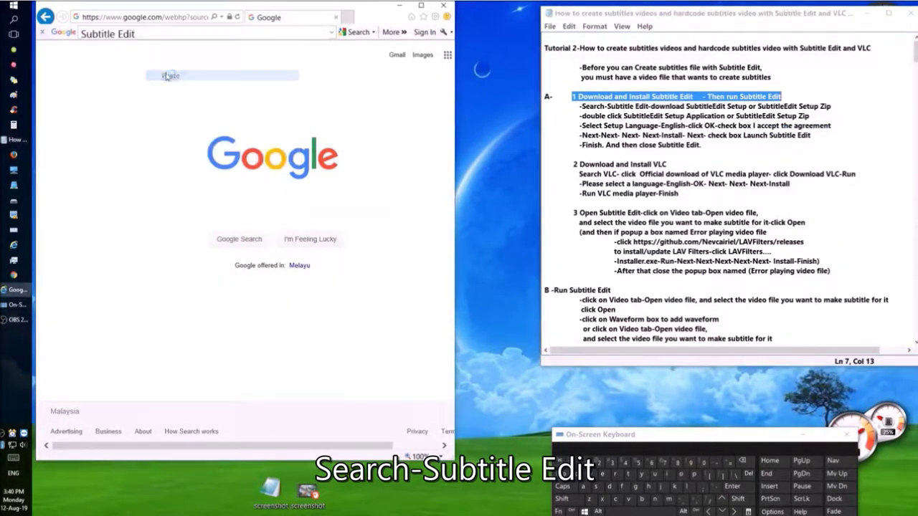
pyautogui.click(357, 32)
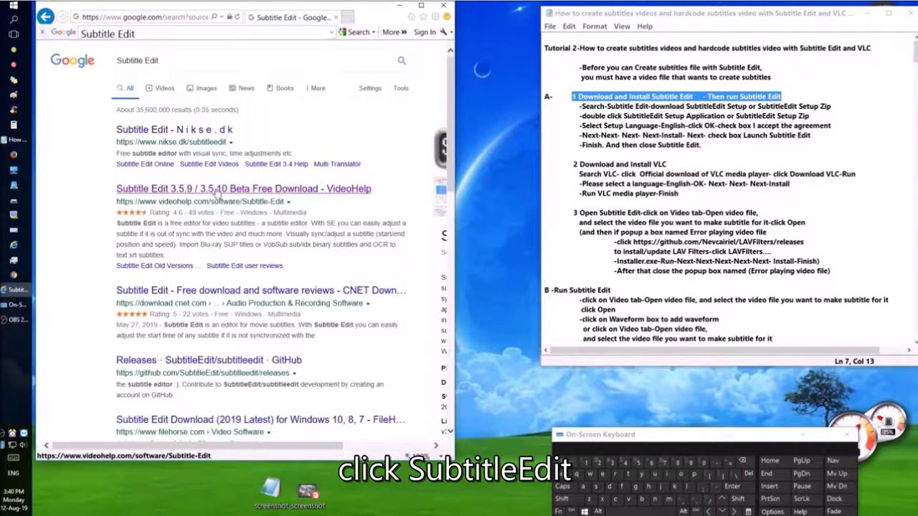
# - Open the VideoHelp page for Subtitle Edit and start the download of Subtitle Edit 3.5.9
pyautogui.click(150, 193)
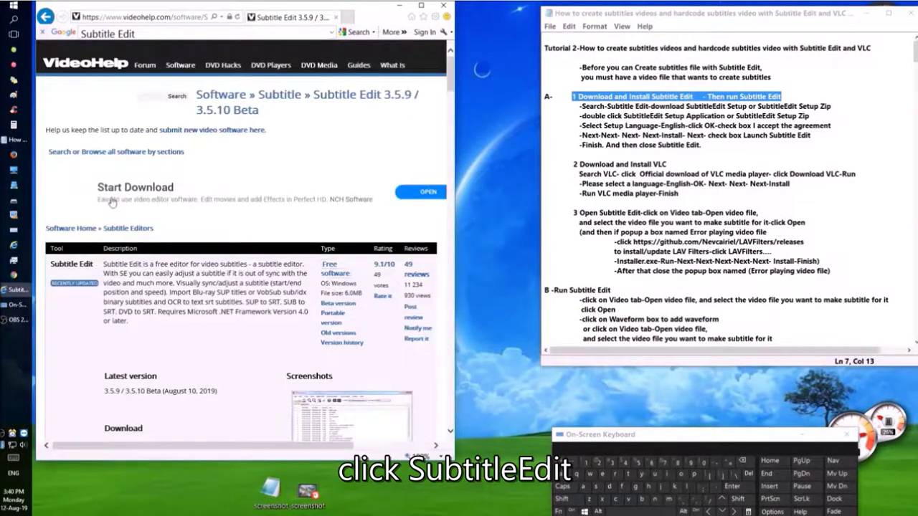
pyautogui.scroll(-3, 58, 218)
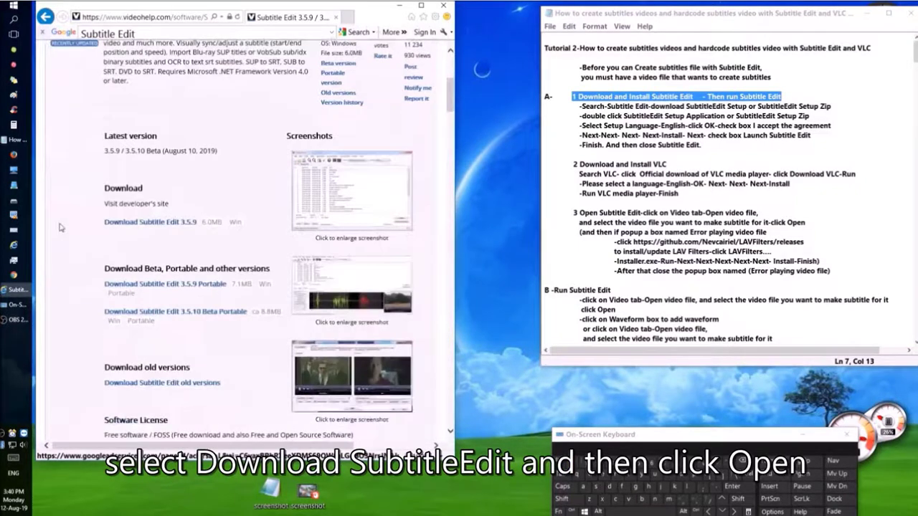
pyautogui.moveTo(546, 106); pyautogui.dragTo(847, 111)
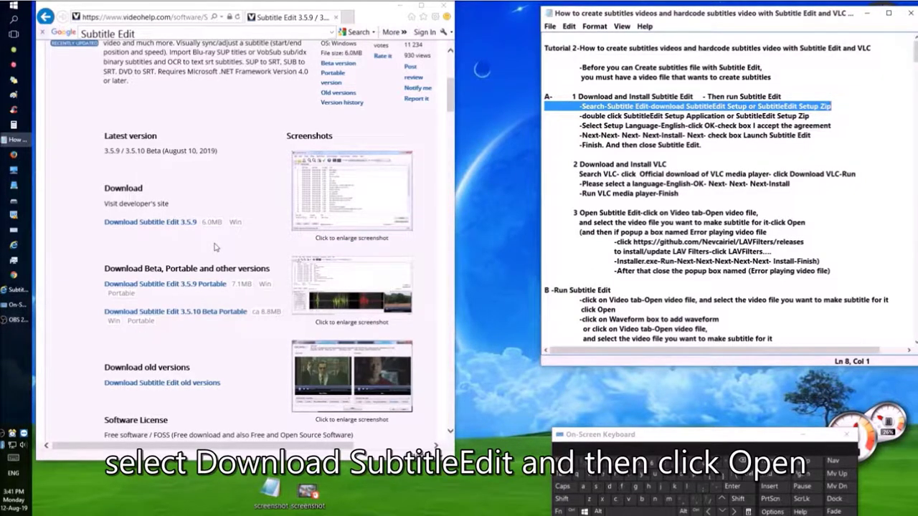
pyautogui.click(126, 222)
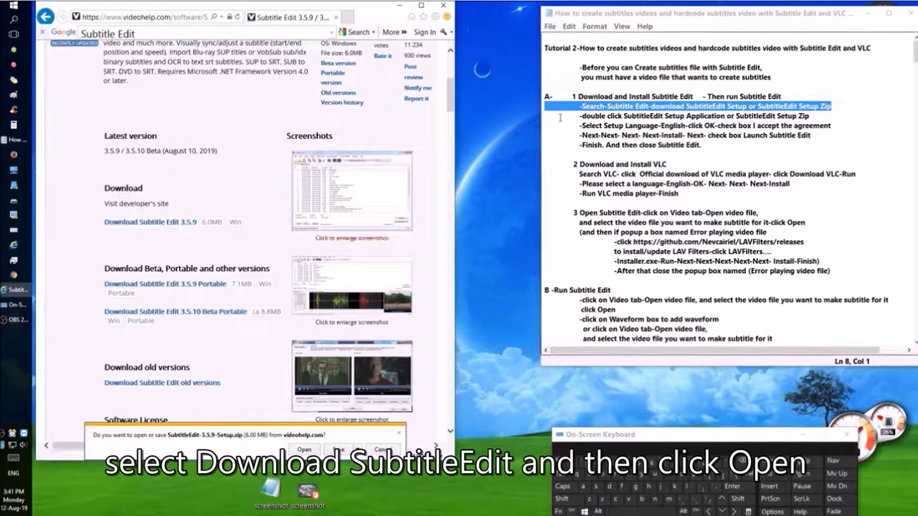
# - Open SubtitleEdit-3.5.9-Setup.zip, launch the setup application inside and choose English as the setup language
pyautogui.moveTo(561, 115); pyautogui.dragTo(809, 115)
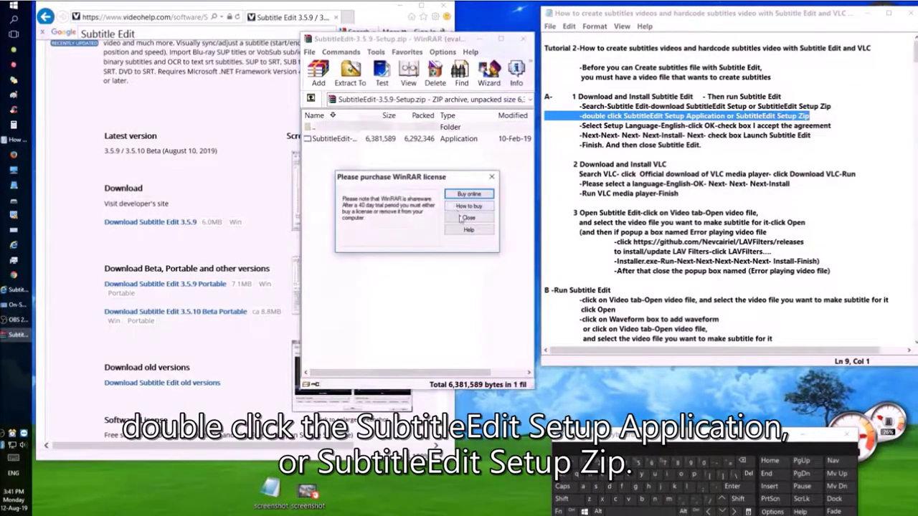
pyautogui.click(460, 217)
pyautogui.doubleClick(336, 139)
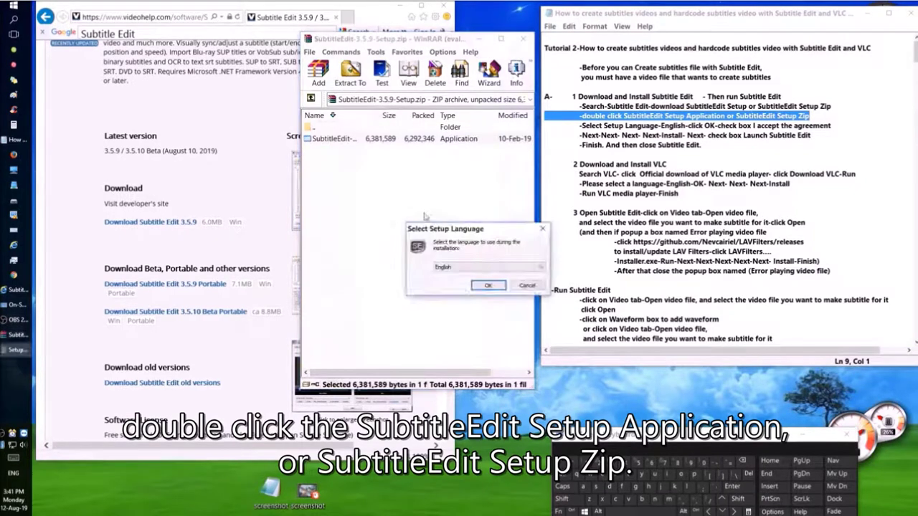
pyautogui.moveTo(578, 125); pyautogui.dragTo(841, 130)
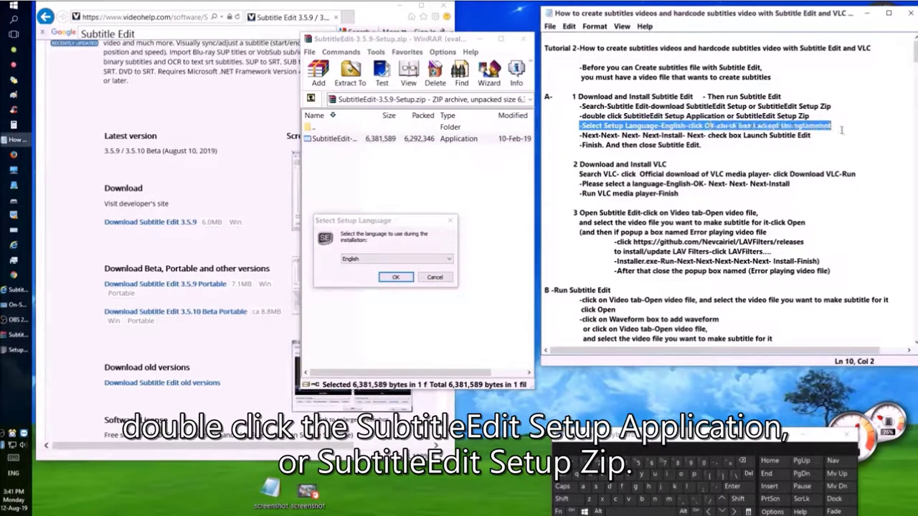
pyautogui.click(395, 277)
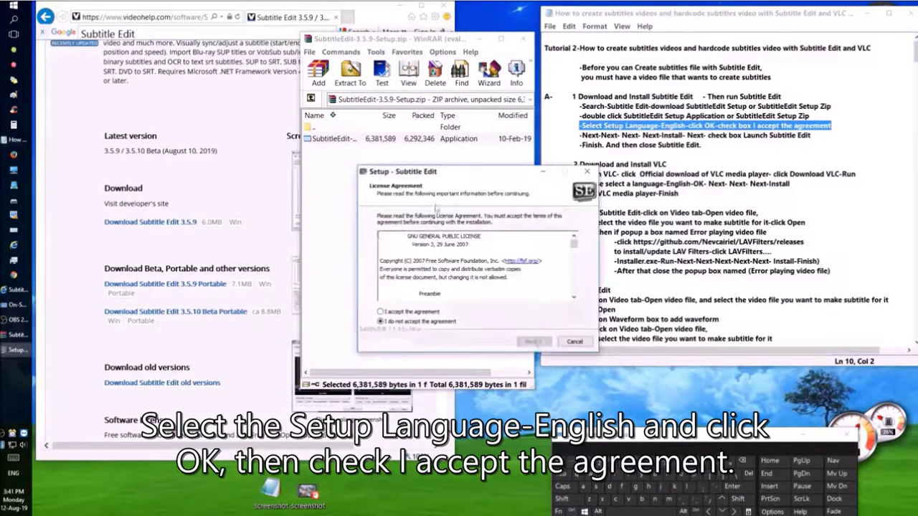
# - Accept the Subtitle Edit license agreement and continue to the destination location
pyautogui.moveTo(335, 164); pyautogui.dragTo(293, 156)
pyautogui.click(255, 288)
pyautogui.click(376, 317)
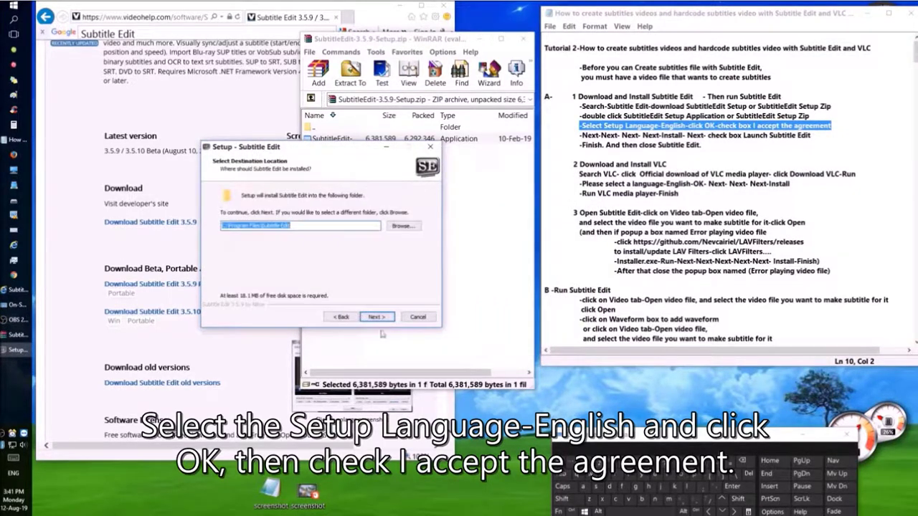
# - Install Subtitle Edit with the default location and components, and finish the setup without launching the program
pyautogui.moveTo(580, 135); pyautogui.dragTo(701, 145)
pyautogui.click(377, 317)
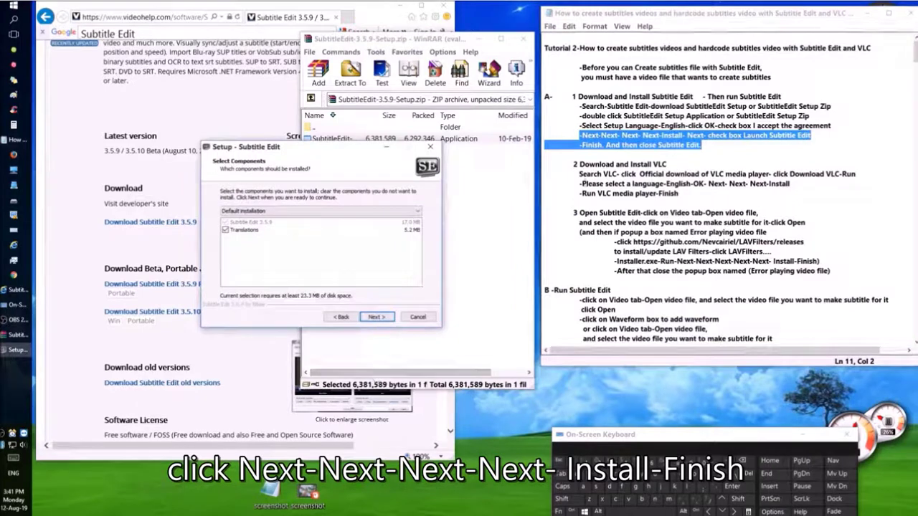
pyautogui.click(378, 317)
pyautogui.click(378, 318)
pyautogui.click(381, 318)
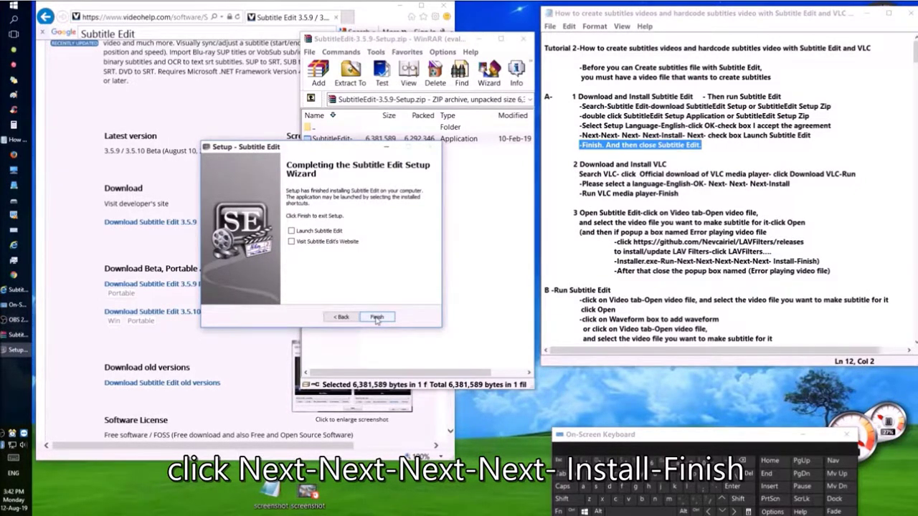
pyautogui.click(377, 318)
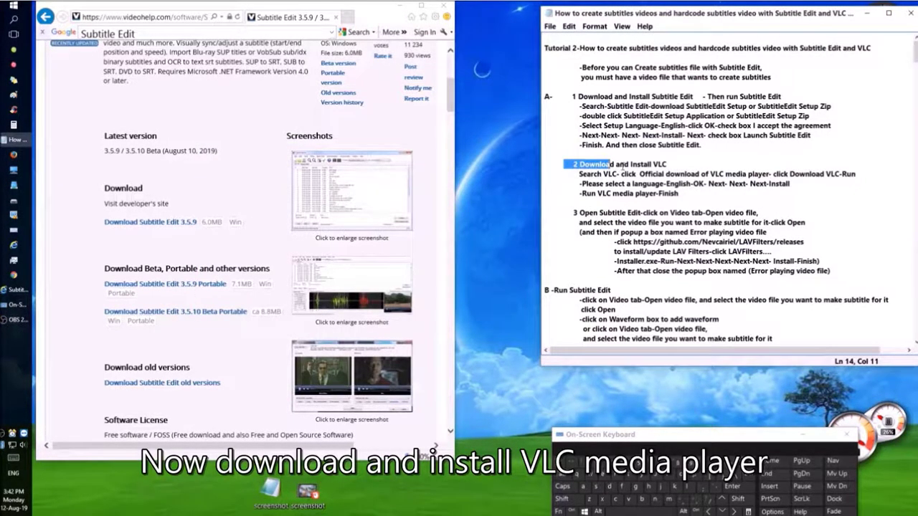
# - Search Google for "VLC" and open the official VLC media player download page
pyautogui.click(105, 33)
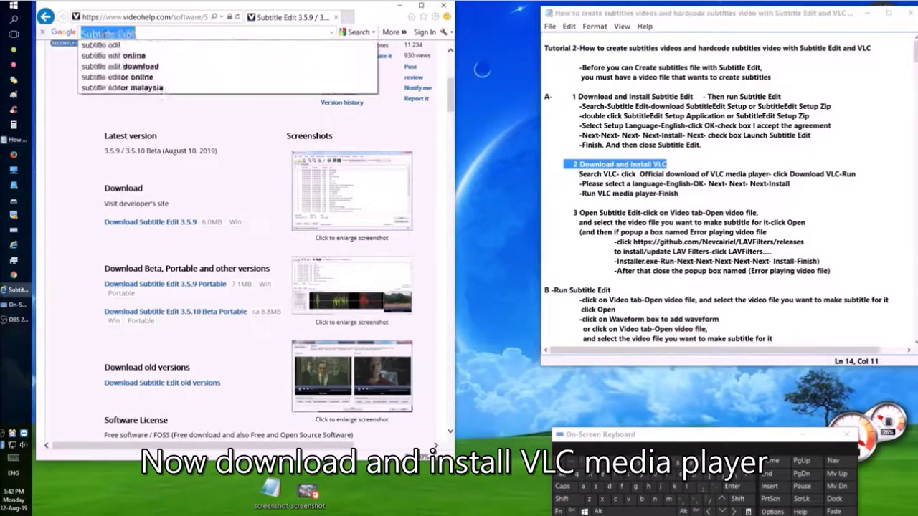
pyautogui.rightClick(105, 33)
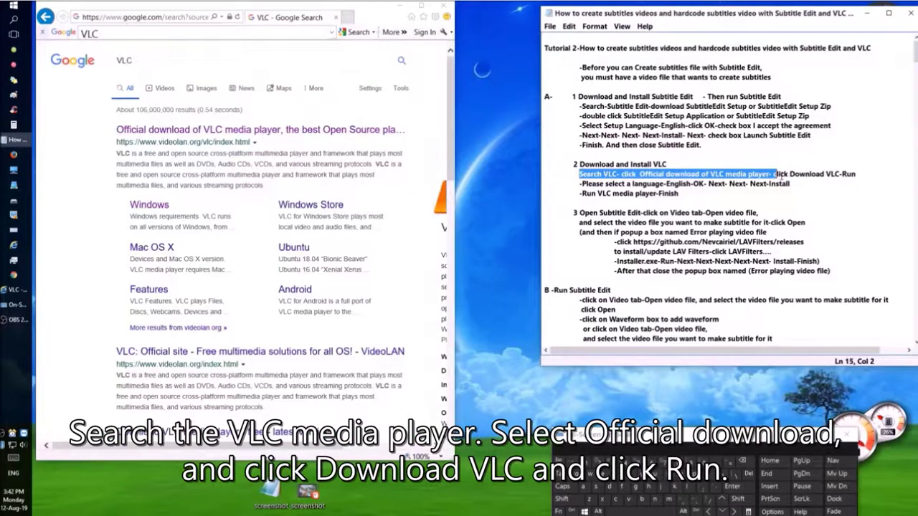
pyautogui.moveTo(775, 173); pyautogui.dragTo(855, 173)
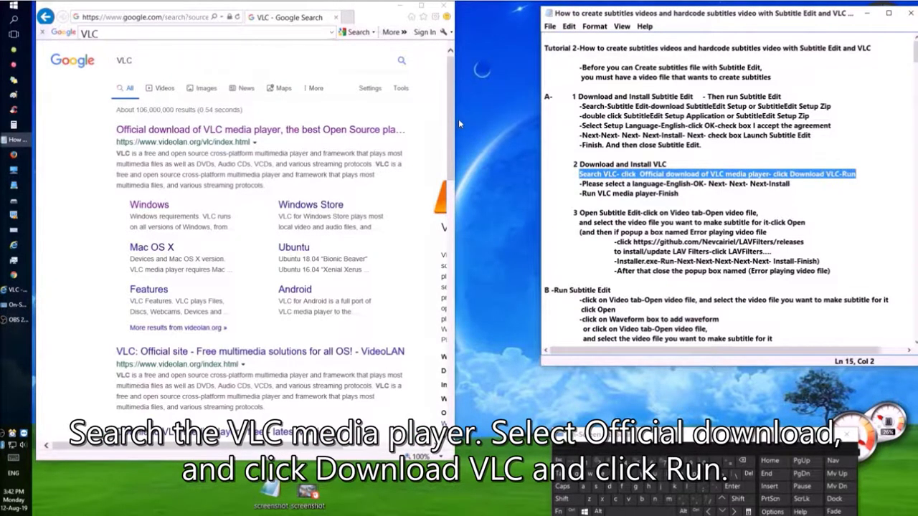
pyautogui.click(214, 128)
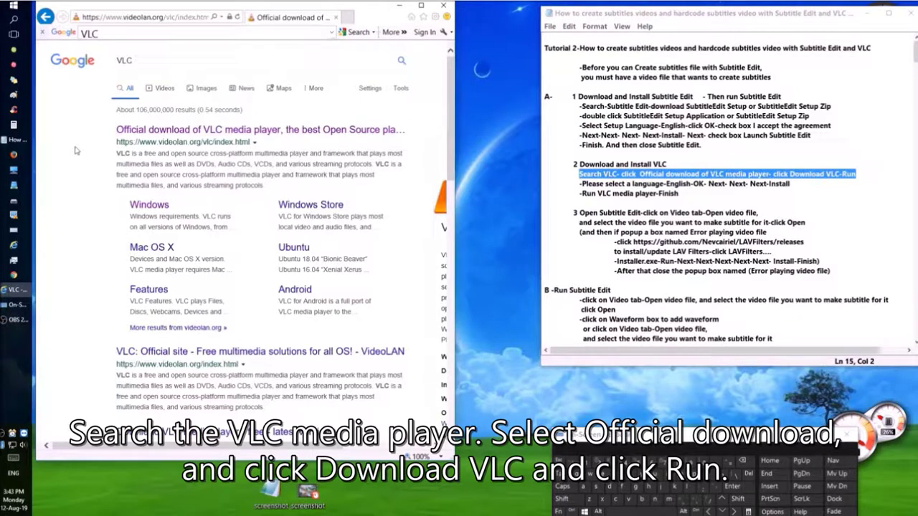
# - Download VLC 3.0.7 for Windows 64 bits and run its installer
pyautogui.click(342, 214)
pyautogui.moveTo(579, 183); pyautogui.dragTo(792, 185)
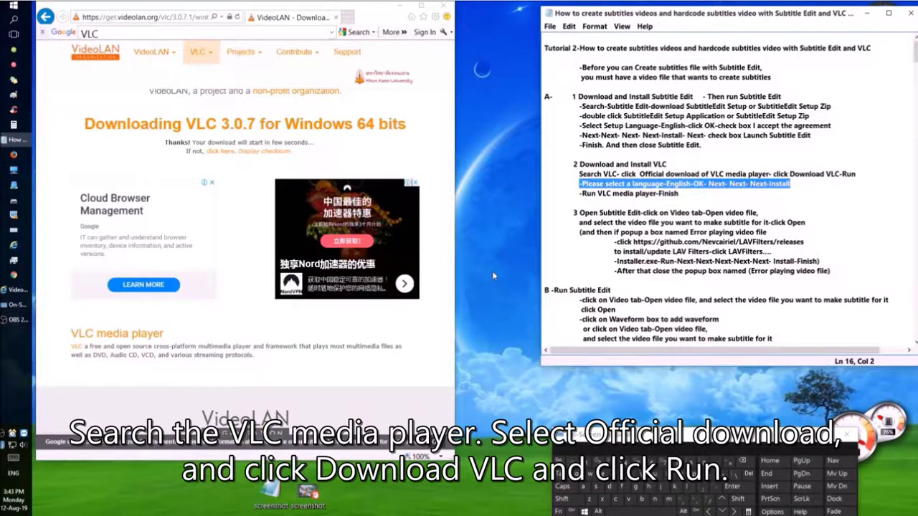
pyautogui.moveTo(579, 174); pyautogui.dragTo(856, 174)
pyautogui.click(313, 449)
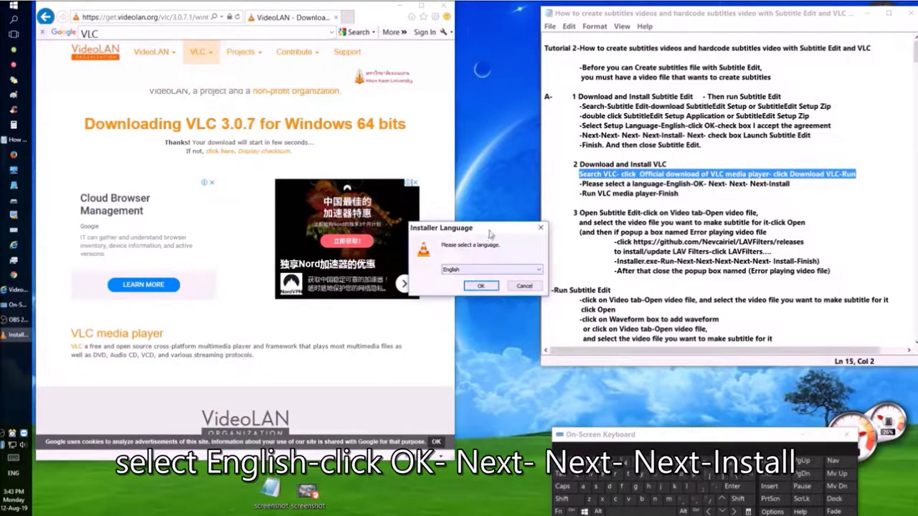
# - Choose English as the installer language and install VLC media player with the default settings
pyautogui.moveTo(580, 184); pyautogui.dragTo(802, 187)
pyautogui.click(371, 269)
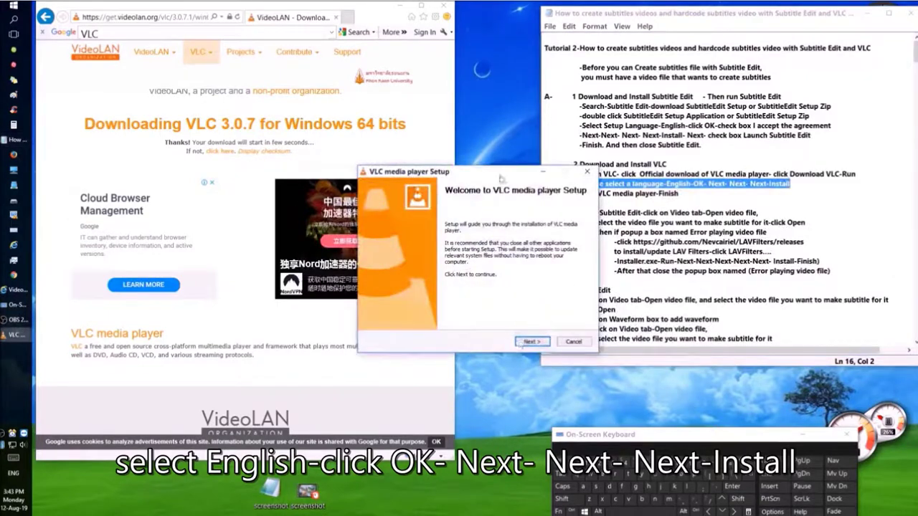
pyautogui.click(419, 328)
pyautogui.click(419, 328)
pyautogui.click(419, 328)
pyautogui.click(420, 329)
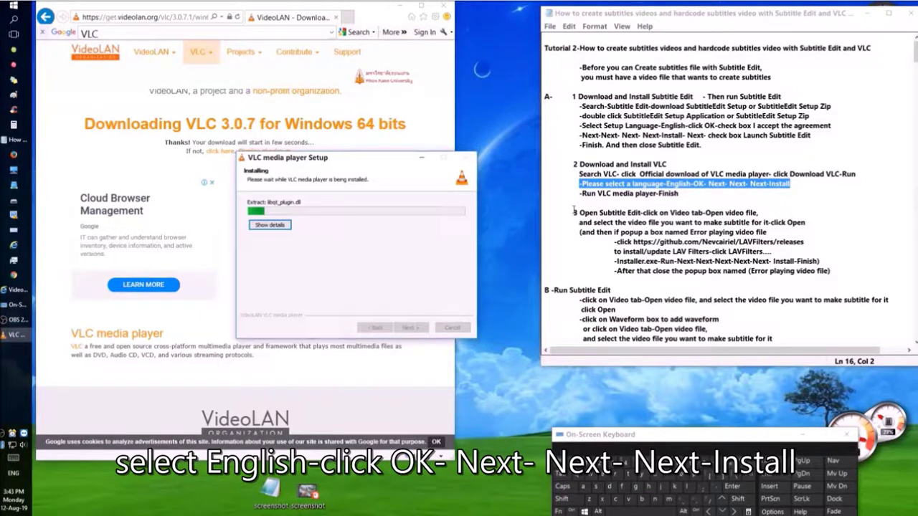
# - Finish the VLC setup with Run VLC media player enabled, and close the launched player
pyautogui.click(400, 6)
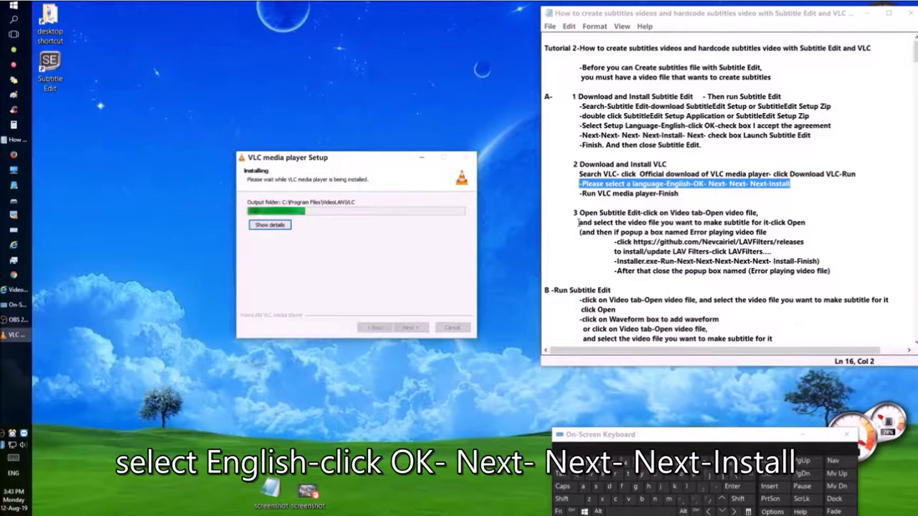
pyautogui.moveTo(579, 193); pyautogui.dragTo(681, 193)
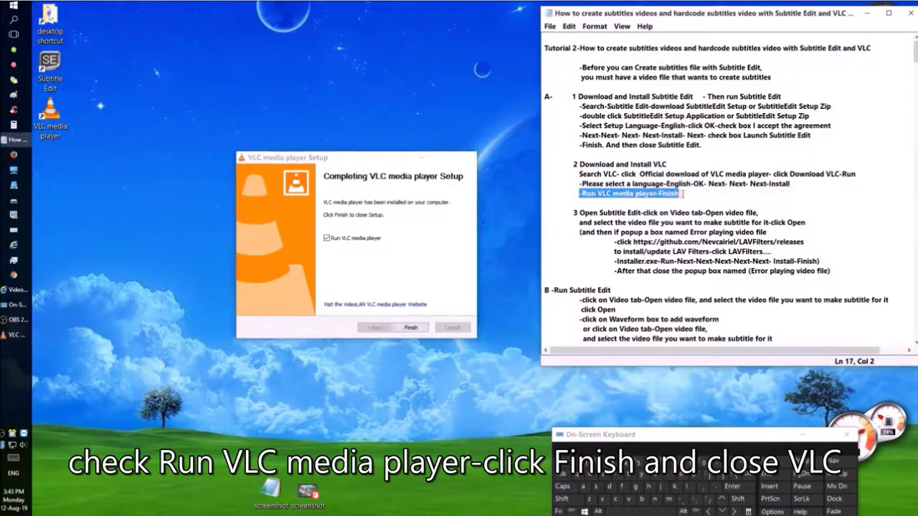
pyautogui.click(405, 328)
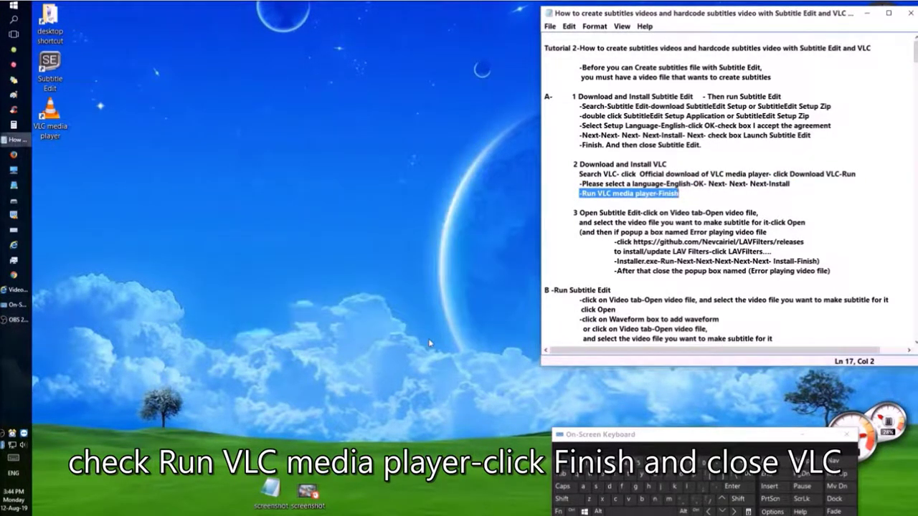
pyautogui.click(897, 159)
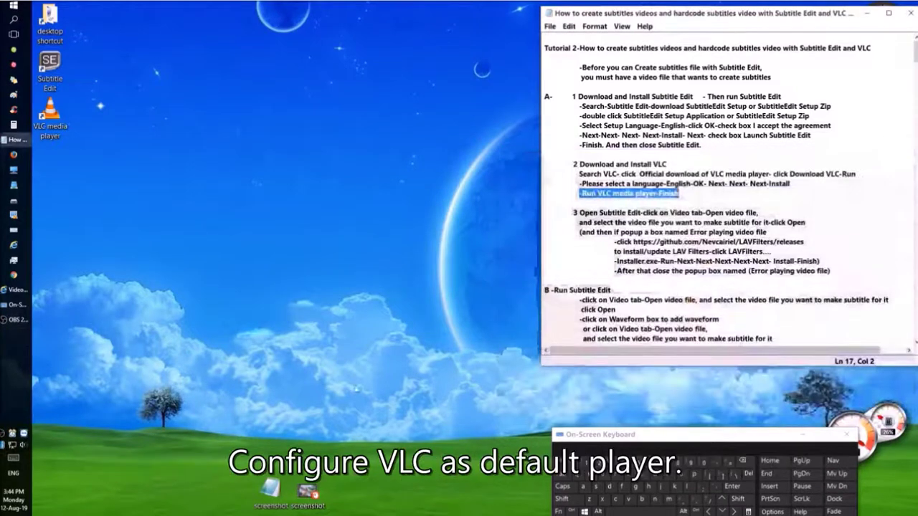
# - Remove the screenshot subtitle file from the desktop
pyautogui.rightClick(271, 491)
pyautogui.click(294, 451)
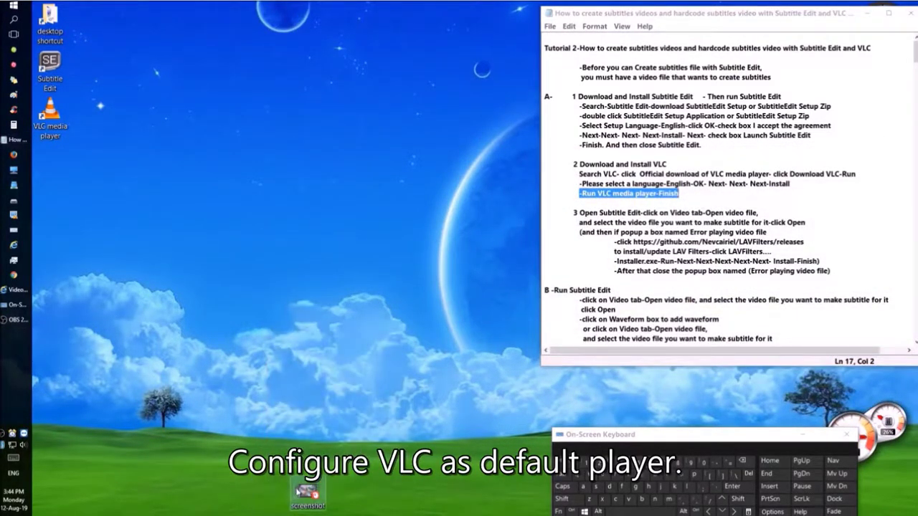
# - Set VLC media player as the app that always opens .mp4 files, starting from the desktop screenshot video
pyautogui.rightClick(298, 489)
pyautogui.moveTo(333, 361)
pyautogui.click(514, 431)
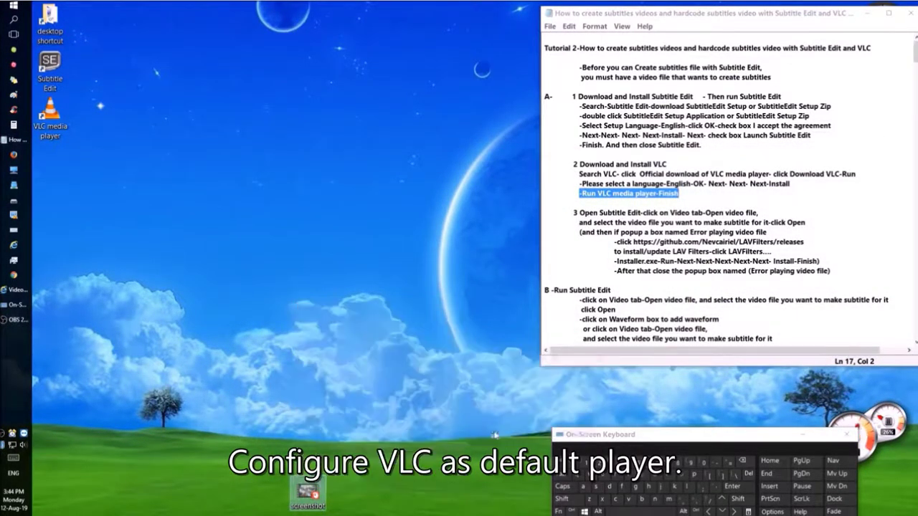
pyautogui.click(399, 332)
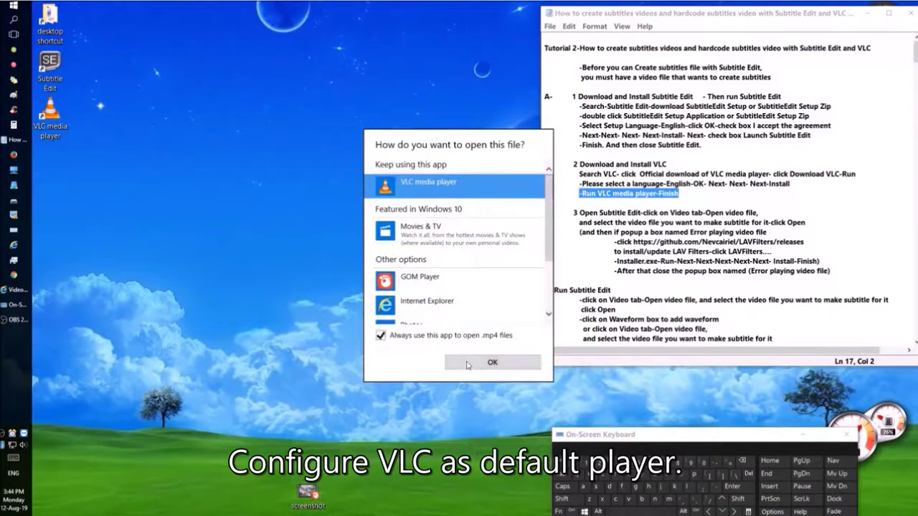
pyautogui.click(492, 362)
# - Close the VLC player showing the screenshot video and restore the deleted screenshot subtitle file to the desktop
pyautogui.click(4, 445)
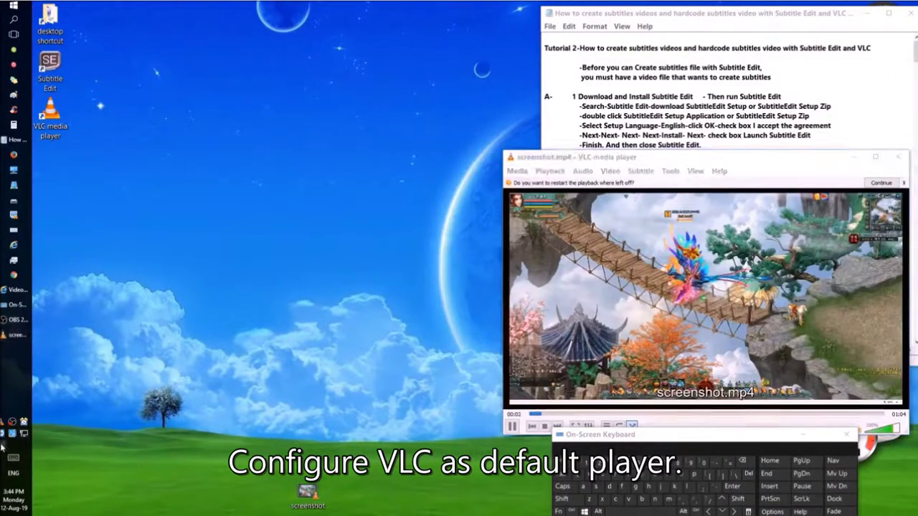
pyautogui.moveTo(81, 505); pyautogui.dragTo(76, 505)
pyautogui.click(269, 338)
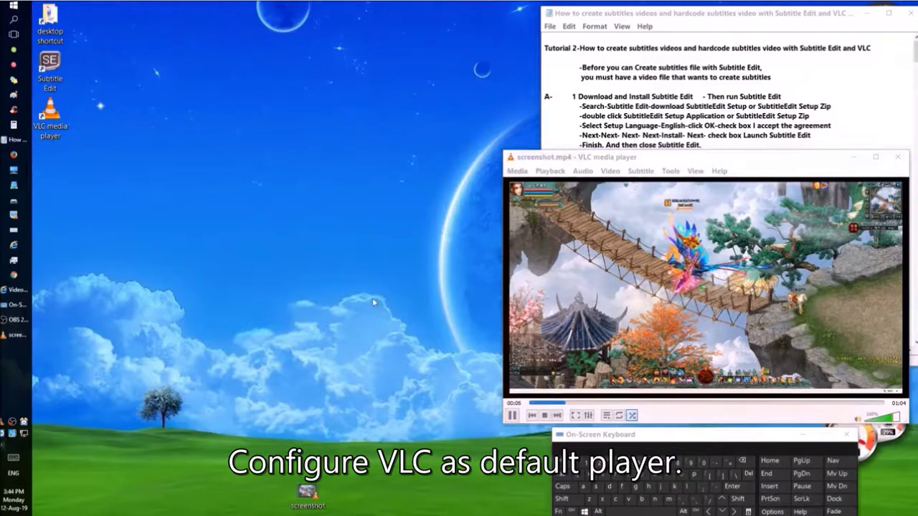
pyautogui.click(898, 158)
pyautogui.rightClick(202, 244)
pyautogui.click(222, 313)
# - Highlight instruction 3 in the notes, start Subtitle Edit, and enlarge its window and the subtitle list and video area
pyautogui.moveTo(569, 213); pyautogui.dragTo(763, 213)
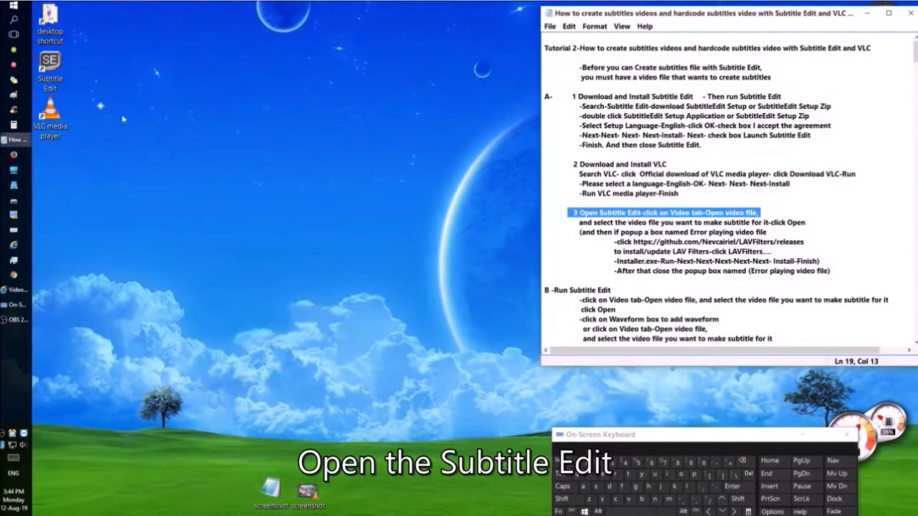
pyautogui.doubleClick(52, 67)
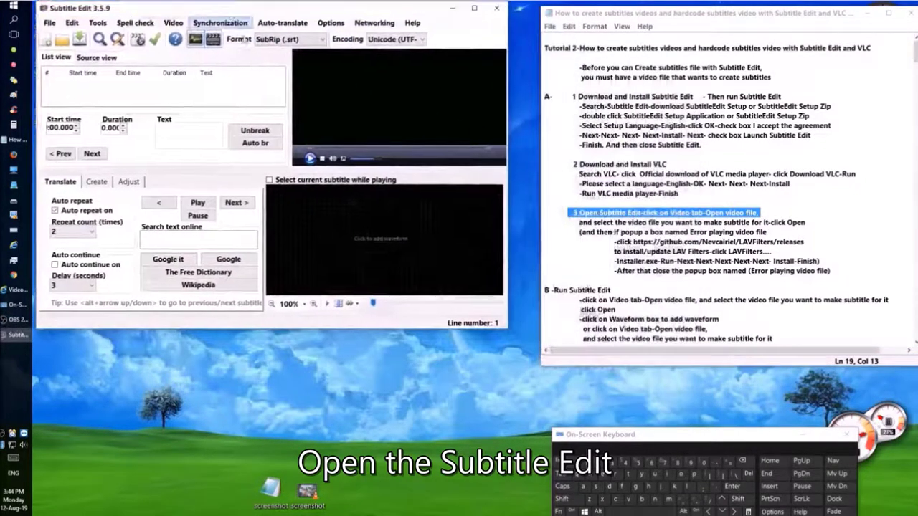
pyautogui.moveTo(506, 327); pyautogui.dragTo(533, 401)
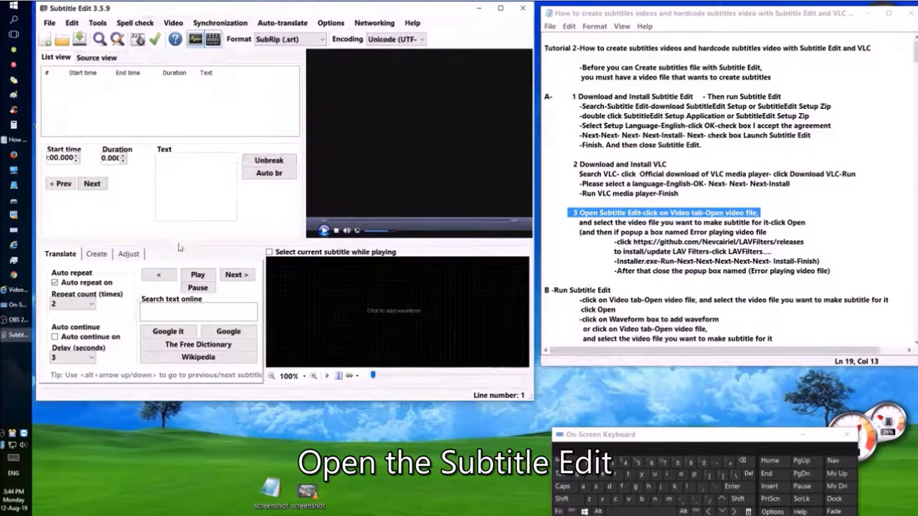
pyautogui.moveTo(184, 240); pyautogui.dragTo(184, 282)
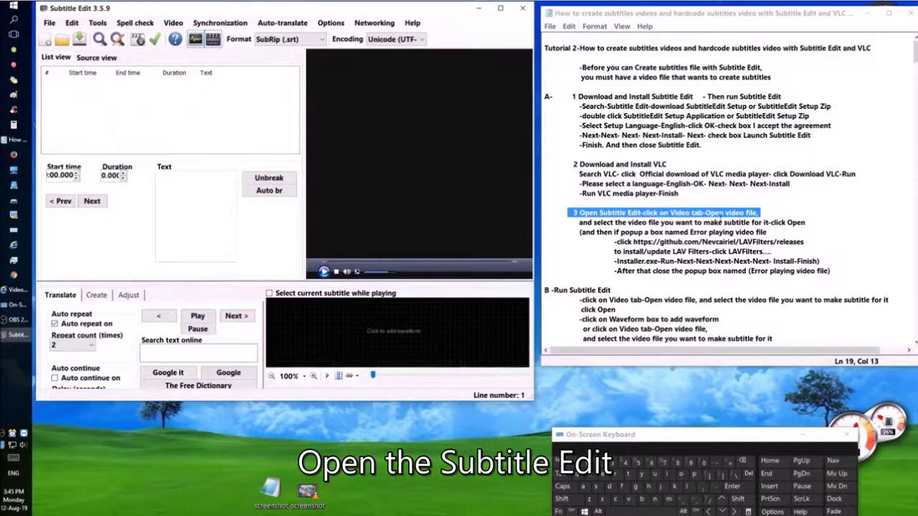
# - Try to open the screenshot video from the Desktop folder in Subtitle Edit
pyautogui.click(173, 23)
pyautogui.click(205, 32)
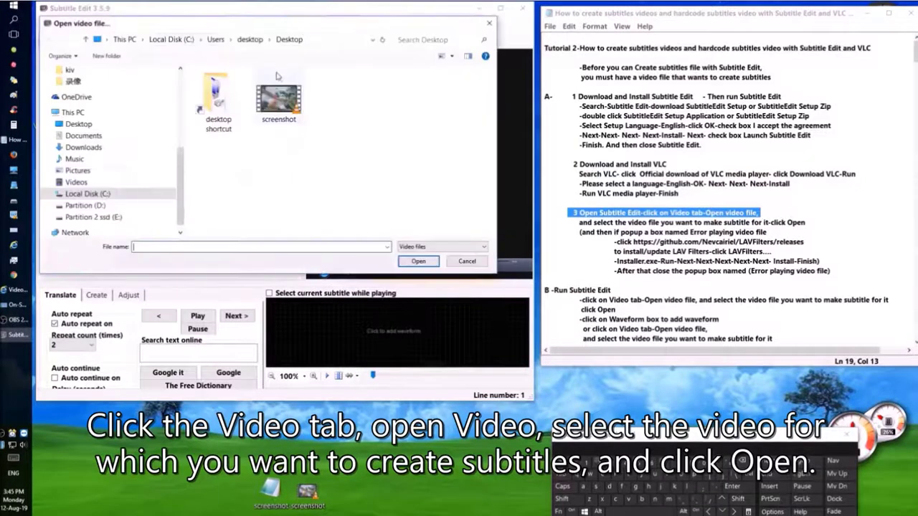
pyautogui.click(78, 124)
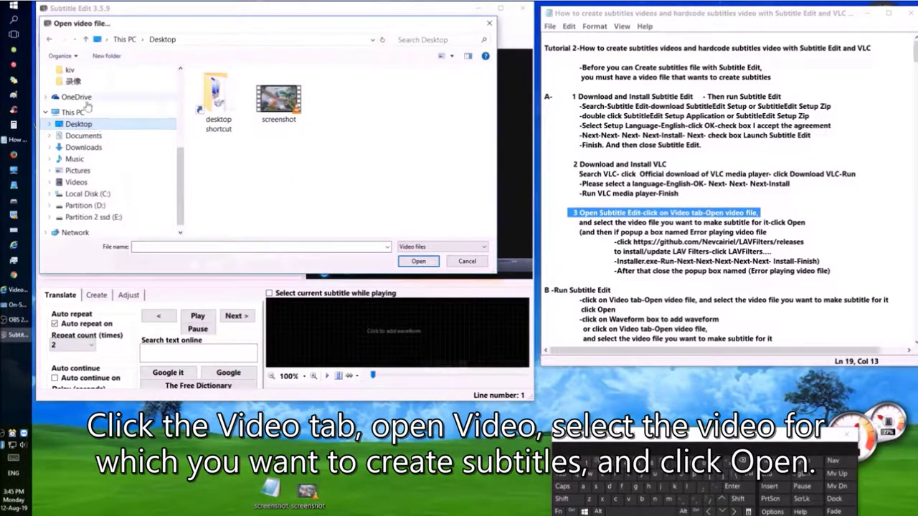
pyautogui.click(273, 113)
pyautogui.click(417, 262)
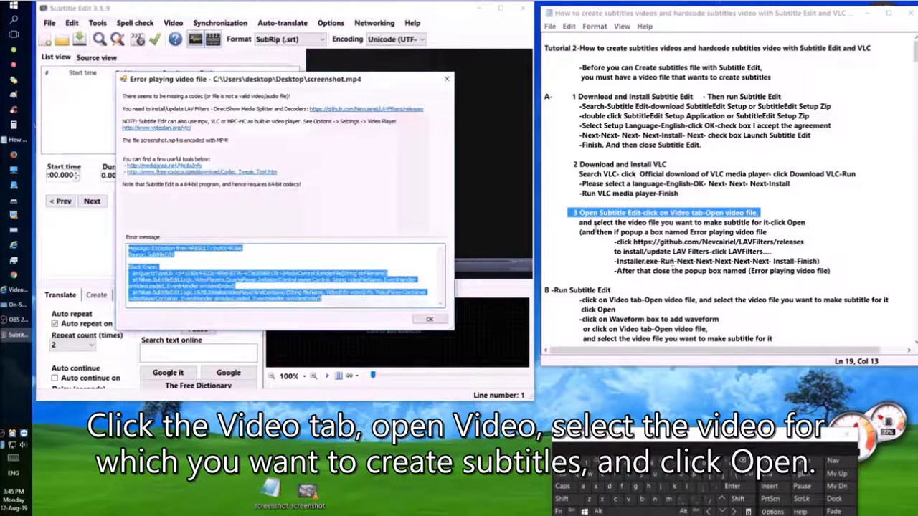
# - Highlight the playback error instructions in the notes and follow the error message's link to the LAV Filters releases page
pyautogui.moveTo(578, 222); pyautogui.dragTo(826, 230)
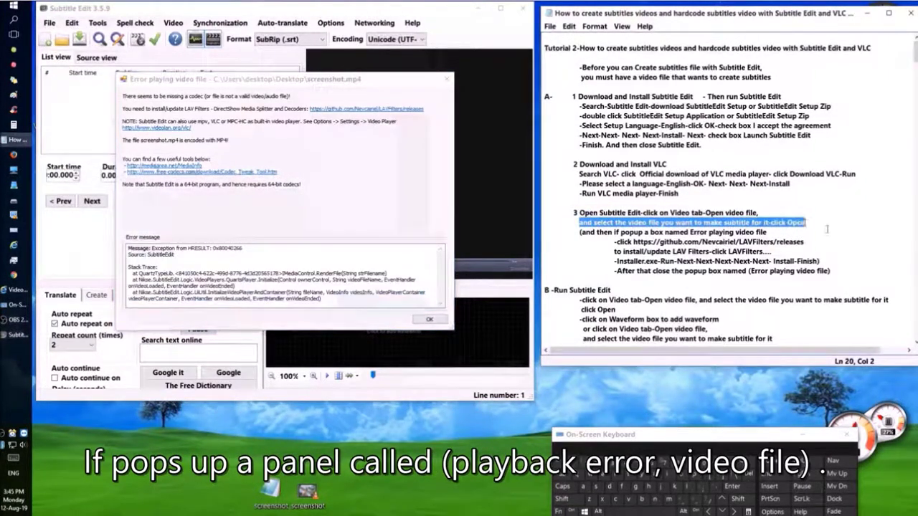
pyautogui.moveTo(580, 233); pyautogui.dragTo(803, 235)
pyautogui.moveTo(580, 232); pyautogui.dragTo(753, 251)
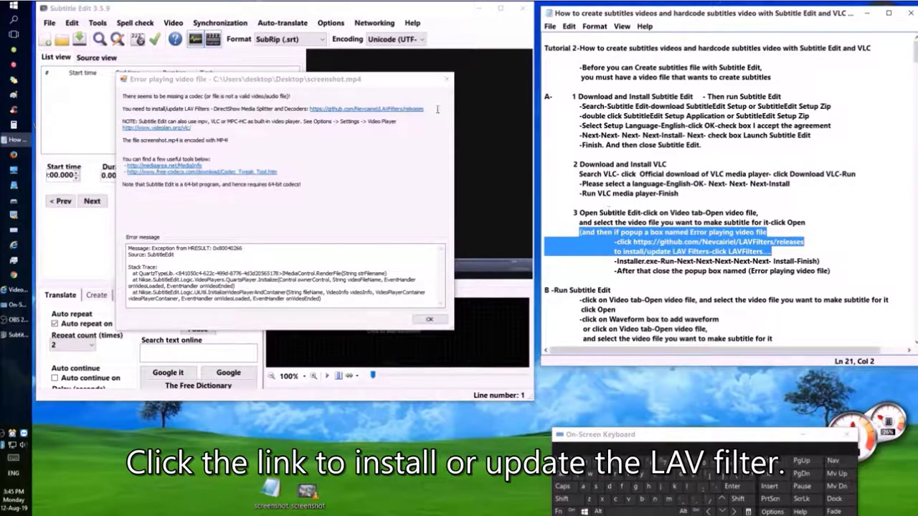
pyautogui.click(402, 109)
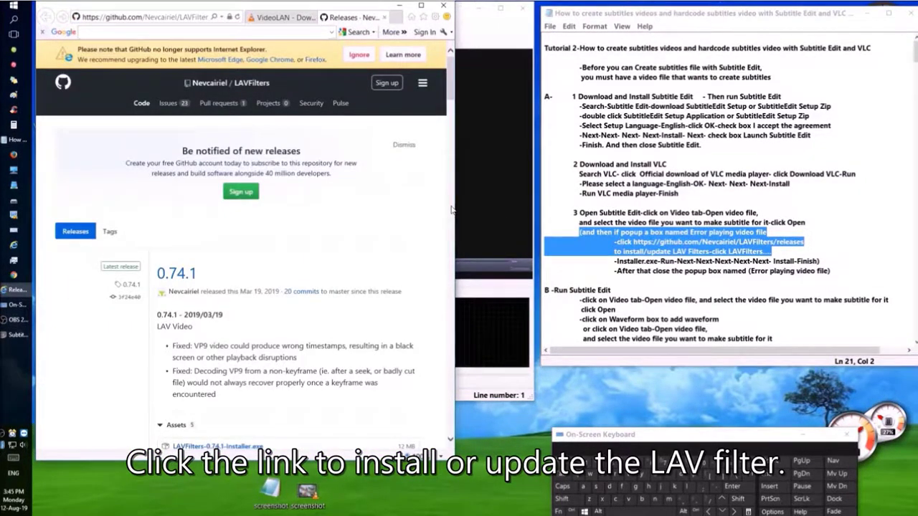
# - Highlight the installer instruction in the notes, then download and run LAVFilters-0.74.1-Installer.exe from the release assets
pyautogui.moveTo(614, 261); pyautogui.dragTo(821, 261)
pyautogui.scroll(-3, 347, 278)
pyautogui.scroll(-1, 347, 277)
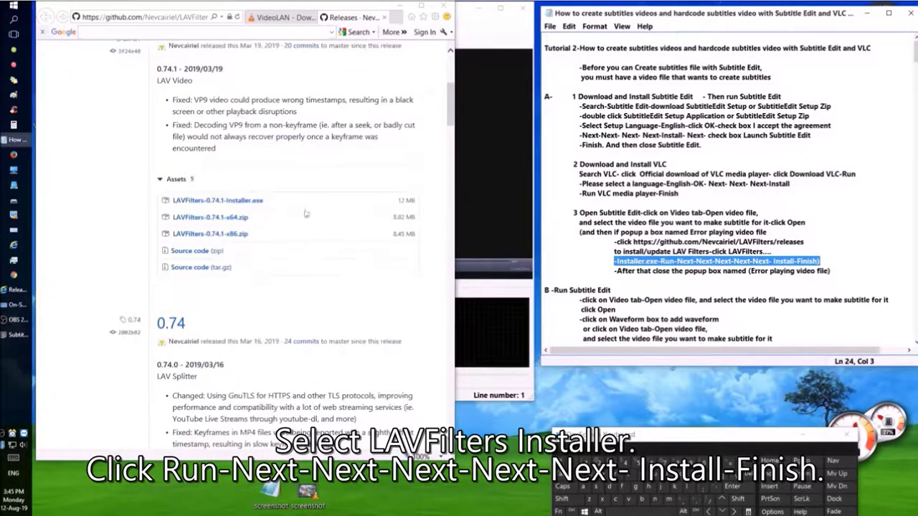
pyautogui.click(213, 204)
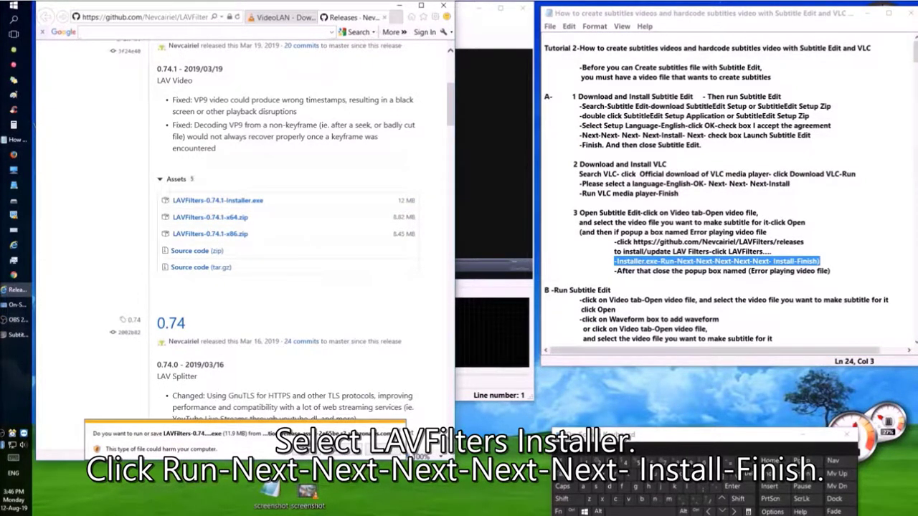
pyautogui.click(304, 448)
# - Install LAV Filters 0.74.1 with the default settings and finish the setup without opening any configuration
pyautogui.moveTo(479, 172); pyautogui.dragTo(309, 157)
pyautogui.click(363, 325)
pyautogui.click(364, 325)
pyautogui.click(363, 325)
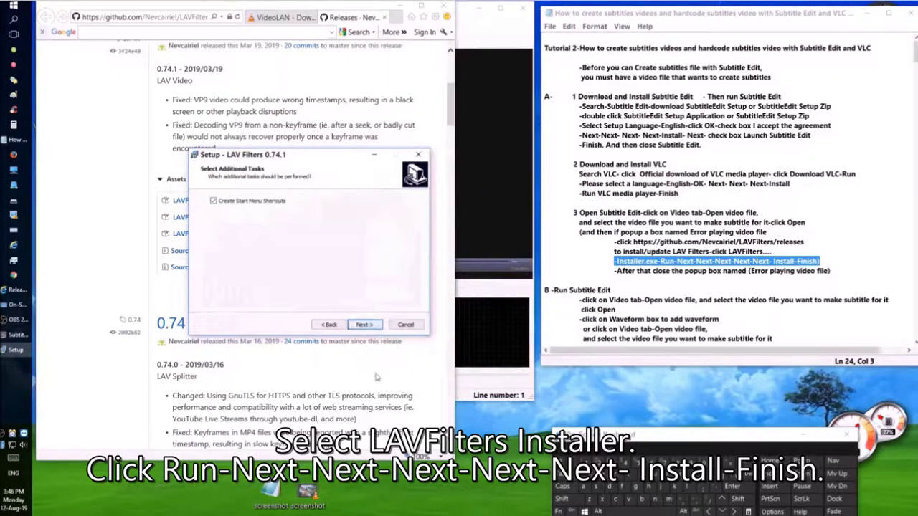
pyautogui.click(364, 324)
pyautogui.click(364, 325)
pyautogui.click(364, 325)
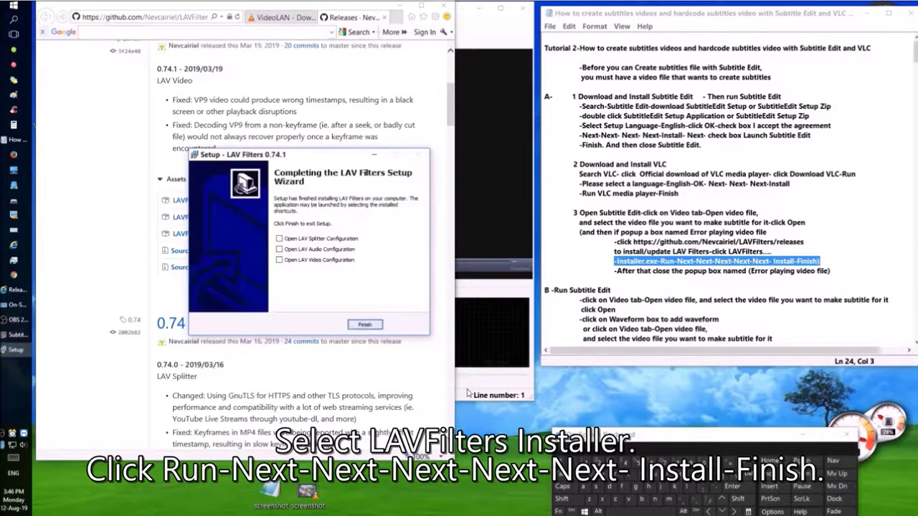
pyautogui.click(365, 326)
# - Highlight the closing instruction in the notes, minimize the browser, and close the playback error message and Subtitle Edit
pyautogui.moveTo(614, 271); pyautogui.dragTo(874, 273)
pyautogui.click(399, 6)
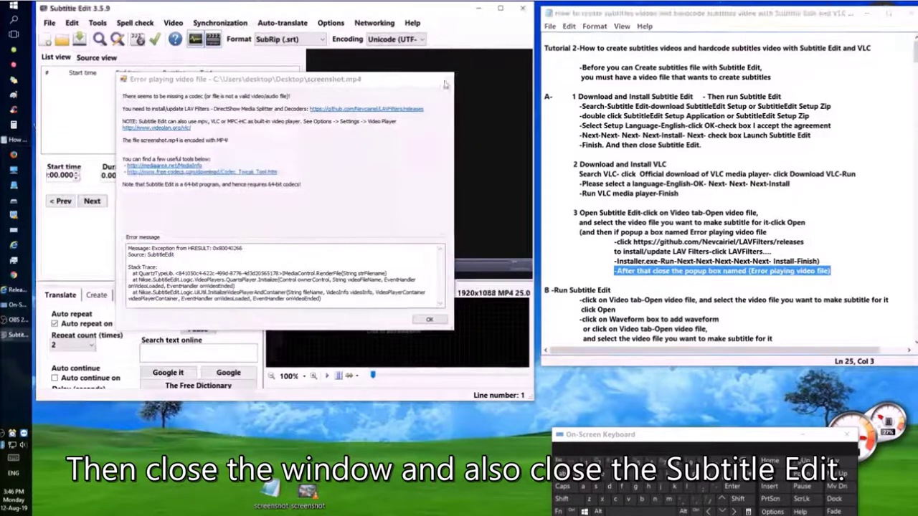
pyautogui.click(446, 79)
pyautogui.click(521, 10)
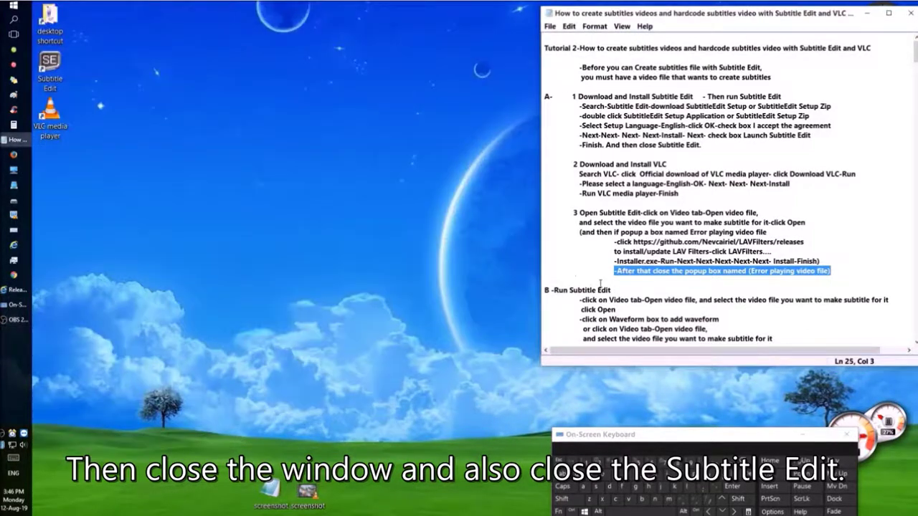
# - Highlight the "B -Run Subtitle Edit" heading in the notes and start Subtitle Edit again
pyautogui.scroll(-6, 616, 257)
pyautogui.moveTo(614, 115); pyautogui.dragTo(466, 136)
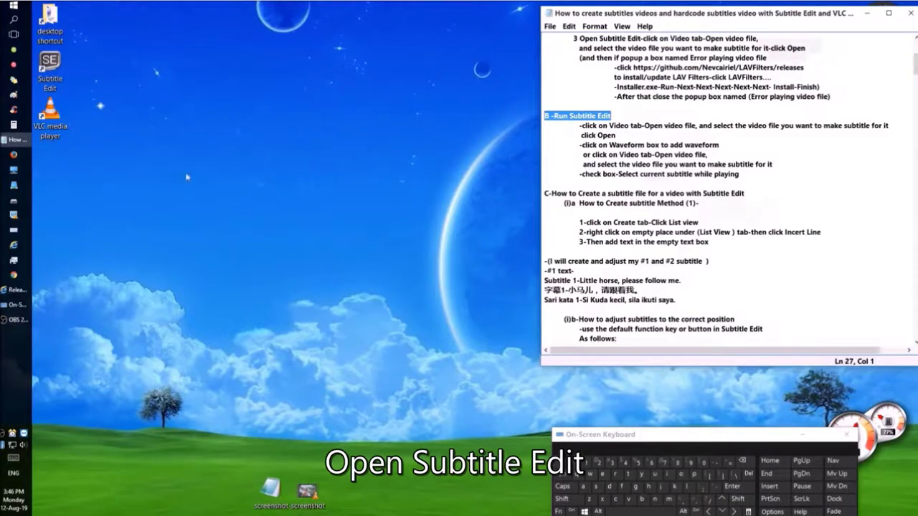
pyautogui.doubleClick(49, 69)
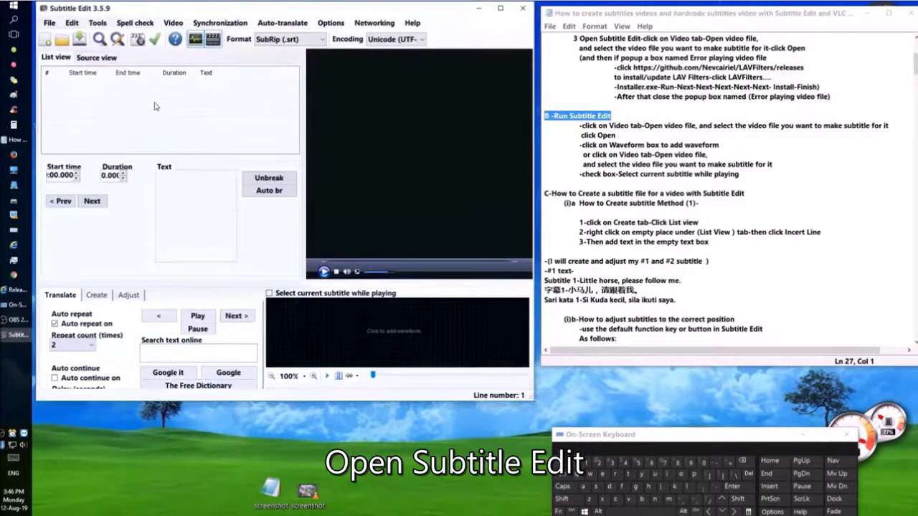
# - Highlight the video-opening instruction in the notes and load the screenshot video from the Desktop folder into Subtitle Edit
pyautogui.moveTo(580, 126); pyautogui.dragTo(886, 136)
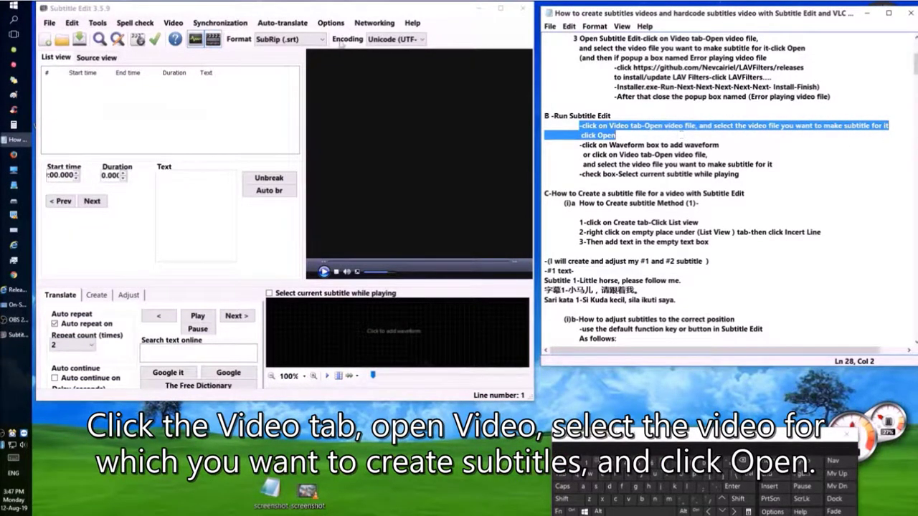
pyautogui.click(173, 23)
pyautogui.click(173, 22)
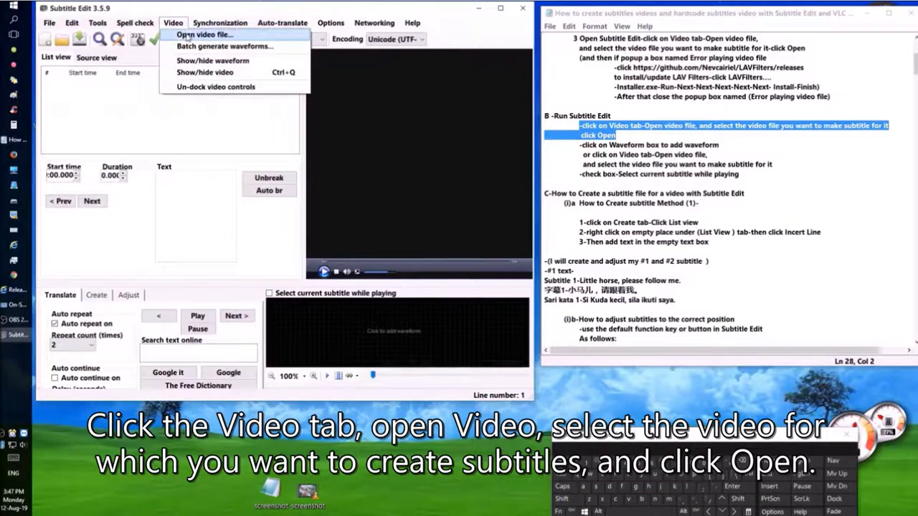
pyautogui.click(185, 35)
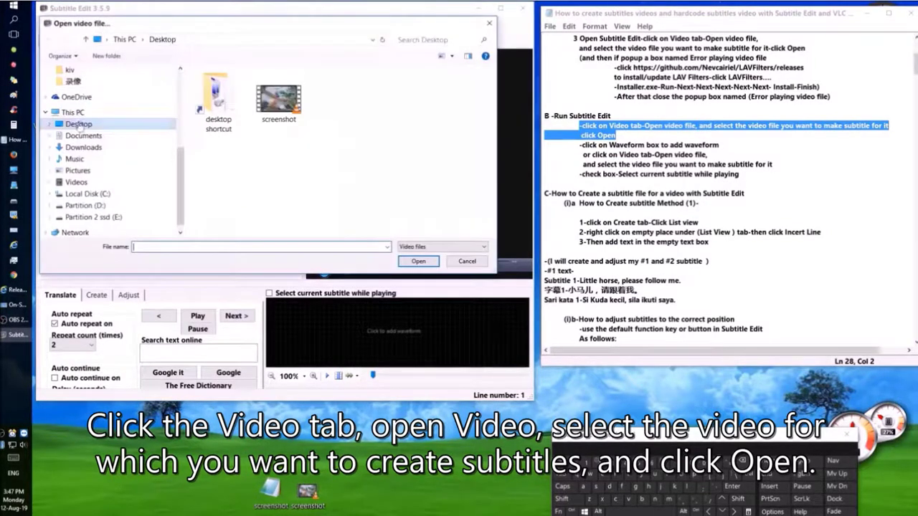
pyautogui.doubleClick(279, 101)
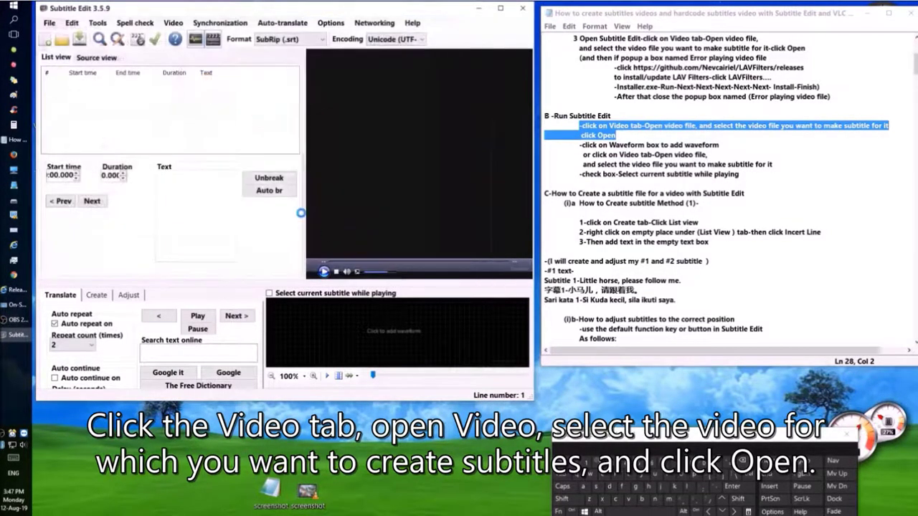
# - Add the waveform for the loaded video and enable "Select current subtitle while playing"
pyautogui.moveTo(579, 145); pyautogui.dragTo(763, 164)
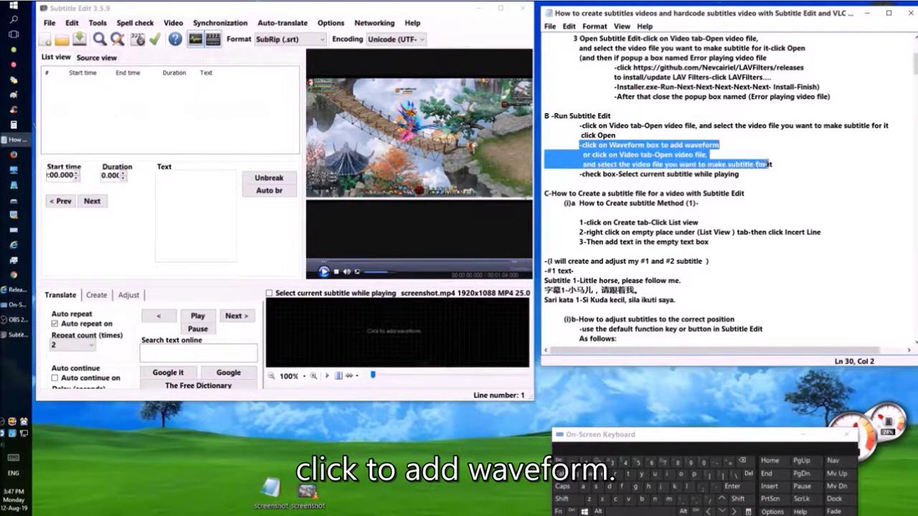
pyautogui.click(377, 342)
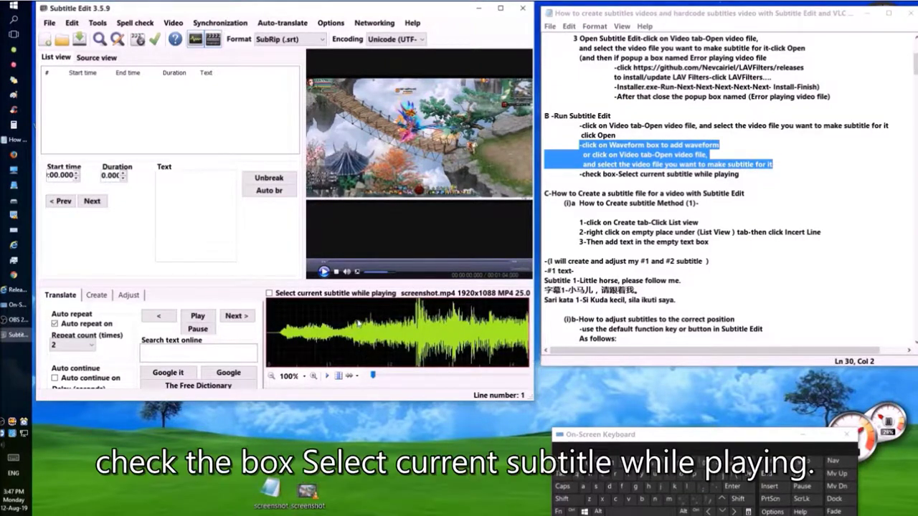
pyautogui.moveTo(739, 173); pyautogui.dragTo(754, 193)
pyautogui.click(269, 293)
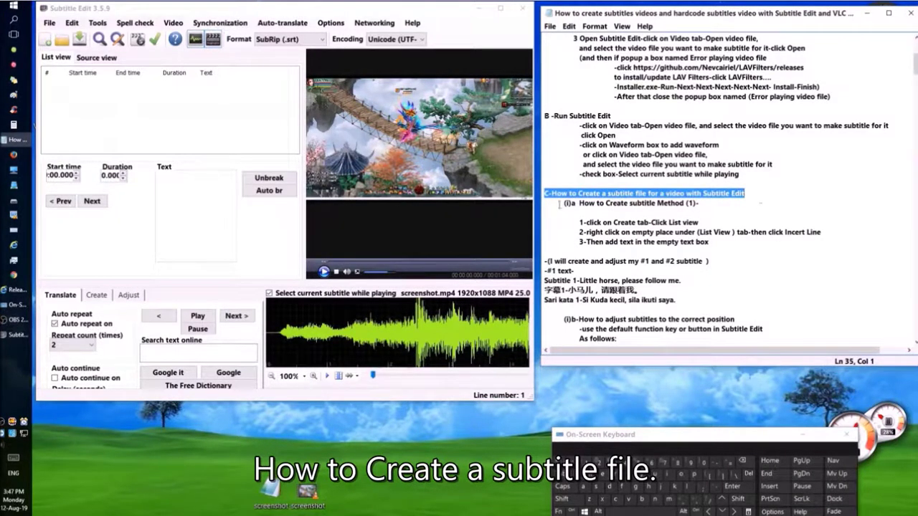
# - Highlight the Method (1) heading and its first instruction in the notes, and show Subtitle Edit's Create controls
pyautogui.moveTo(550, 205); pyautogui.dragTo(721, 205)
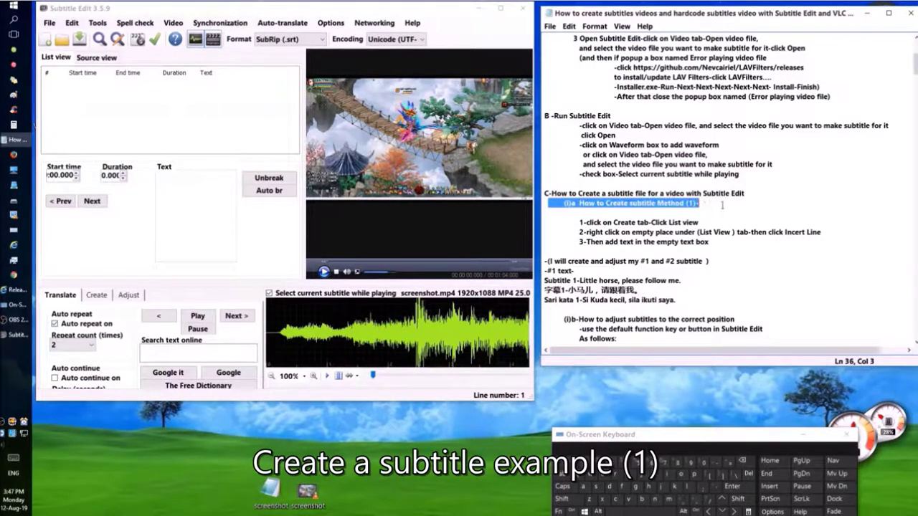
pyautogui.moveTo(579, 223); pyautogui.dragTo(699, 223)
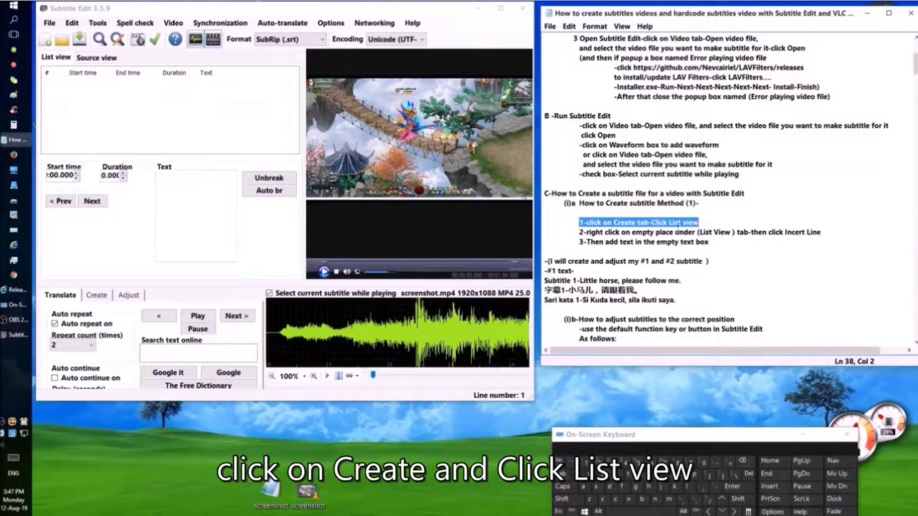
pyautogui.click(96, 296)
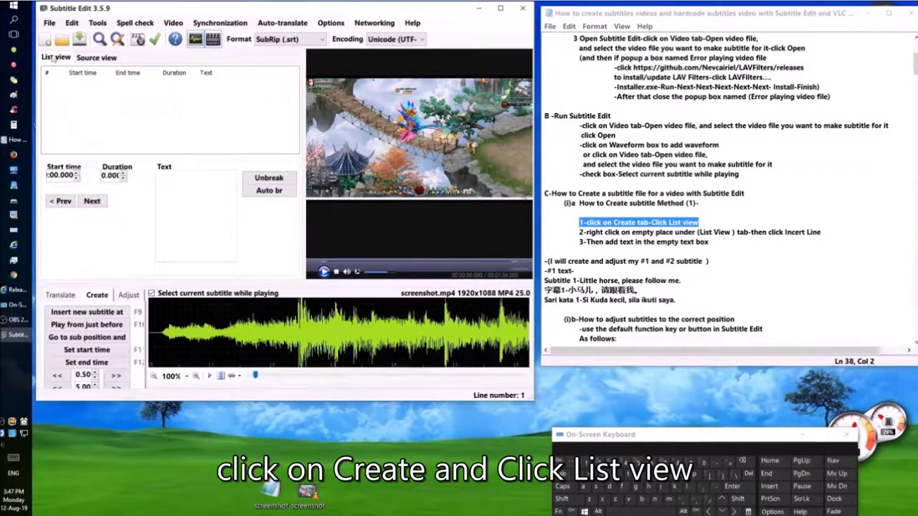
# - Highlight the line insertion instruction in the notes and insert a new line into the empty subtitle list
pyautogui.moveTo(580, 233); pyautogui.dragTo(821, 232)
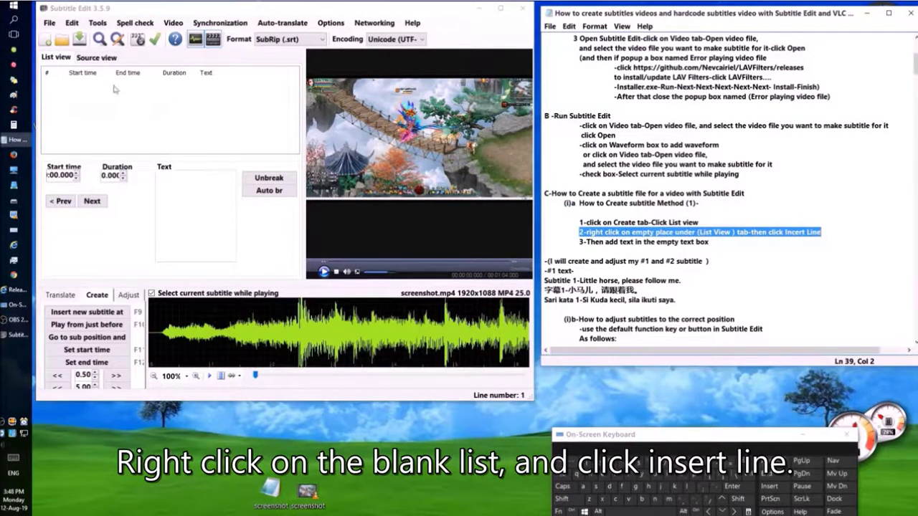
pyautogui.rightClick(101, 95)
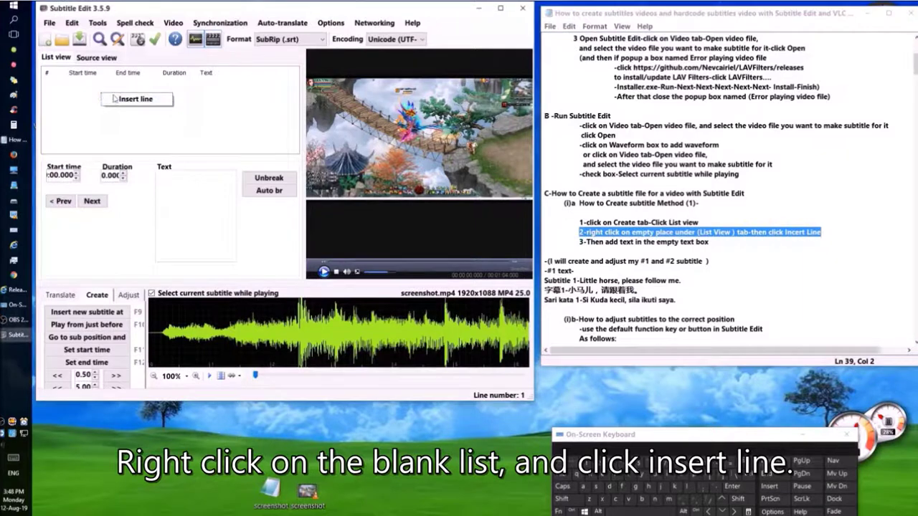
pyautogui.click(129, 100)
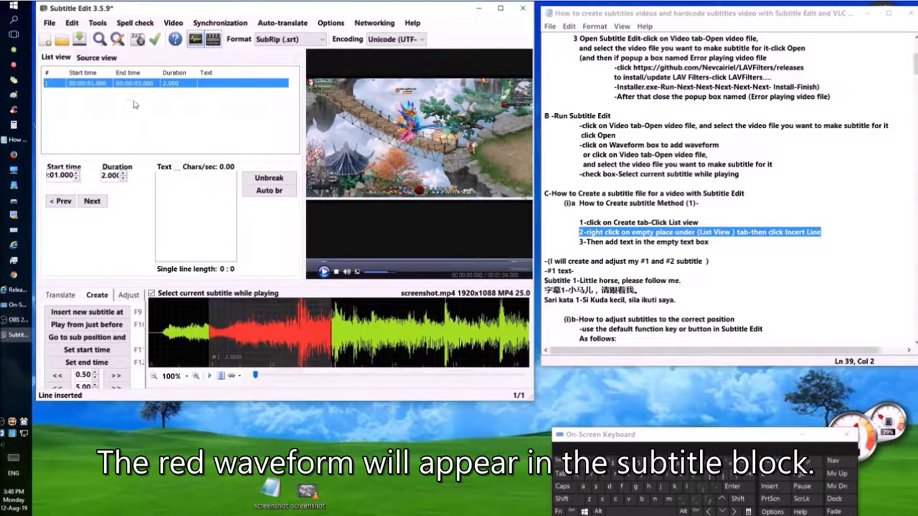
# - Copy the three-language Subtitle 1 text, starting "Subtitle 1-Little horse, please follow me.", from the notes into the first subtitle's text
pyautogui.moveTo(578, 241); pyautogui.dragTo(522, 276)
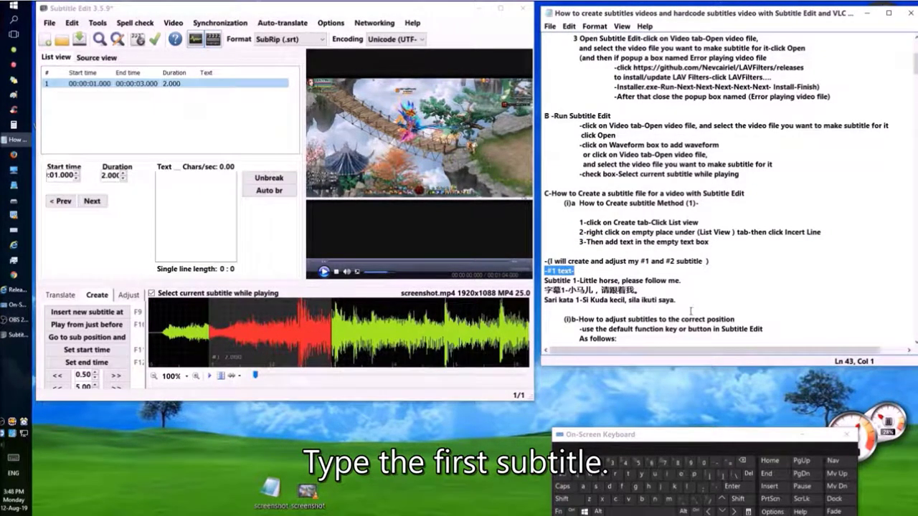
pyautogui.moveTo(675, 300); pyautogui.dragTo(544, 280)
pyautogui.rightClick(558, 283)
pyautogui.click(581, 316)
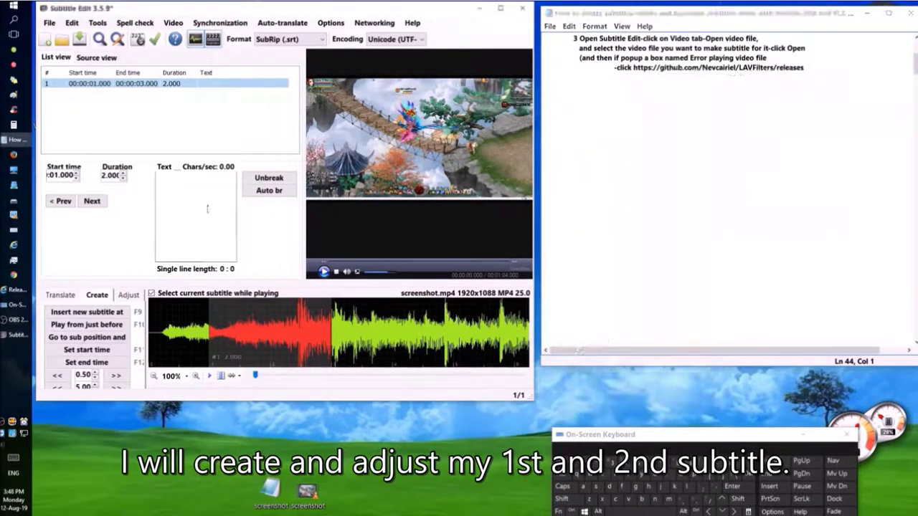
pyautogui.rightClick(176, 182)
pyautogui.click(195, 214)
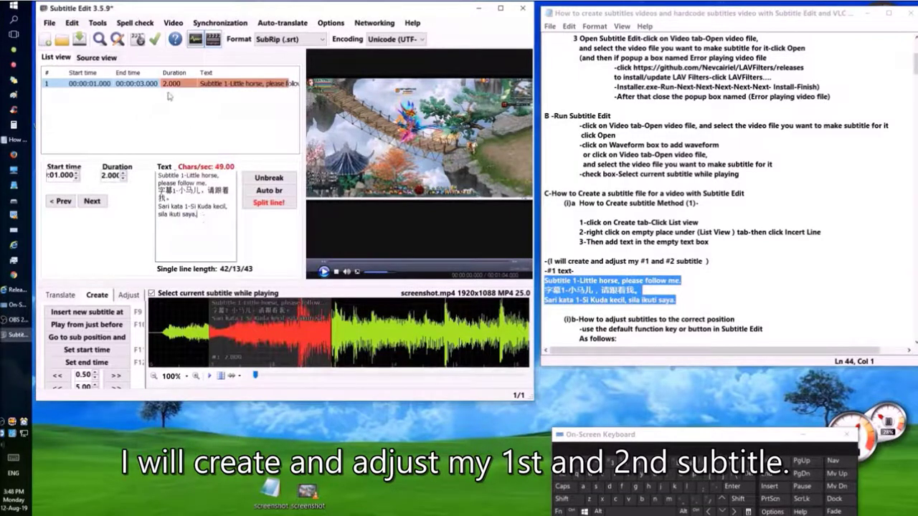
# - Highlight the position adjustment heading and the marker instruction in the notes, and move the video marker to about 2 seconds
pyautogui.scroll(-6, 720, 299)
pyautogui.scroll(-2, 721, 300)
pyautogui.scroll(2, 647, 215)
pyautogui.scroll(-3, 663, 232)
pyautogui.moveTo(564, 57)
pyautogui.mouseDown()
pyautogui.moveTo(735, 67)
pyautogui.moveTo(648, 76)
pyautogui.mouseUp()
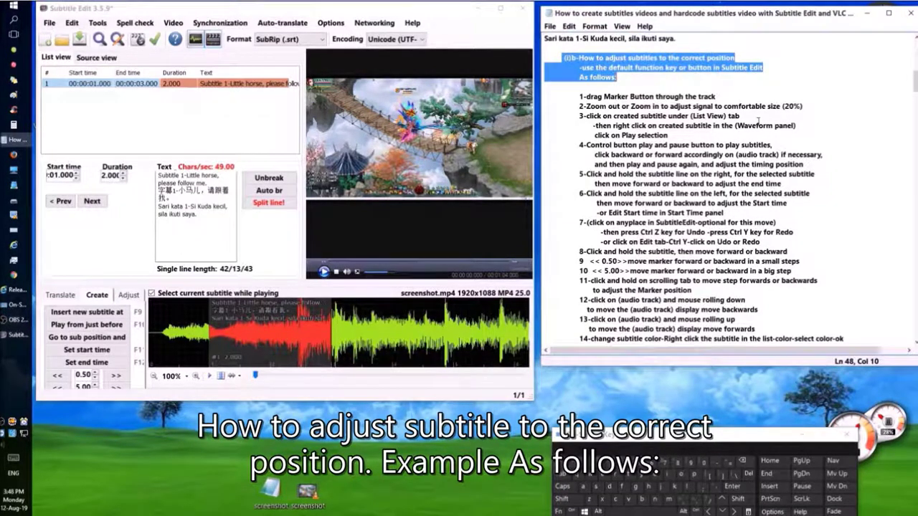
pyautogui.moveTo(566, 96); pyautogui.dragTo(717, 96)
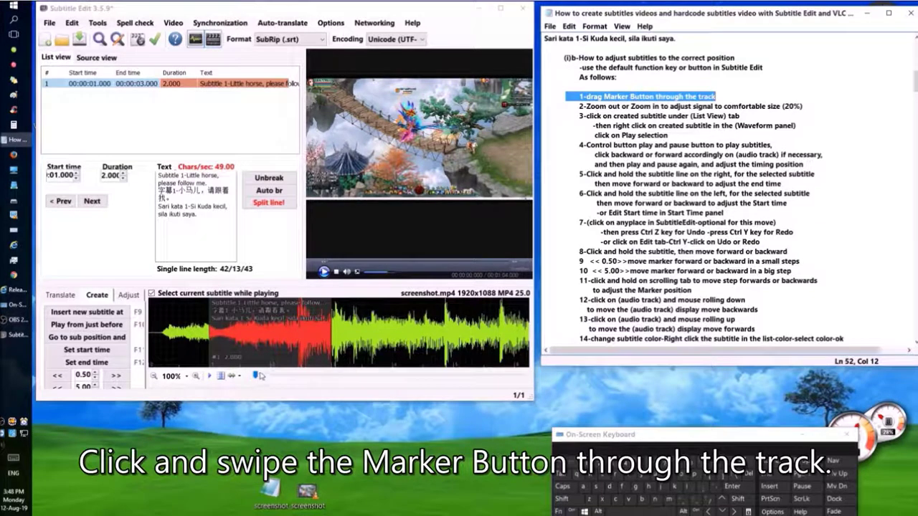
pyautogui.moveTo(255, 381)
pyautogui.mouseDown()
pyautogui.moveTo(283, 379)
pyautogui.moveTo(263, 378)
pyautogui.mouseUp()
# - Highlight the zoom instruction in the notes and zoom the waveform display to 20%
pyautogui.moveTo(578, 106); pyautogui.dragTo(809, 106)
pyautogui.click(195, 376)
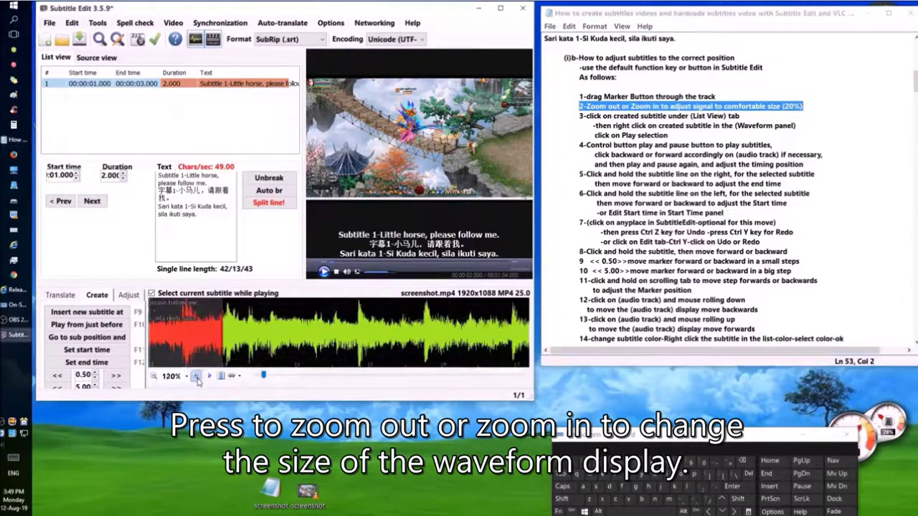
pyautogui.click(155, 378)
pyautogui.click(154, 377)
pyautogui.click(154, 377)
pyautogui.click(154, 377)
pyautogui.click(154, 378)
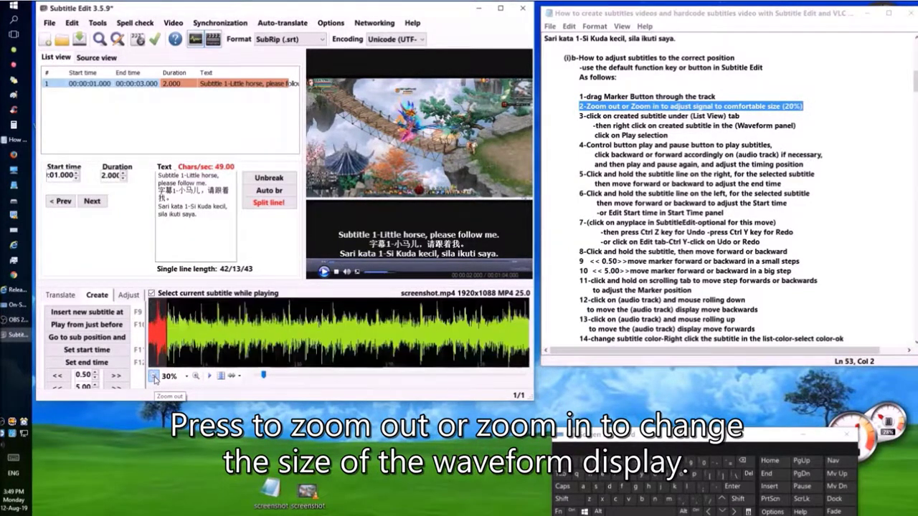
pyautogui.click(154, 378)
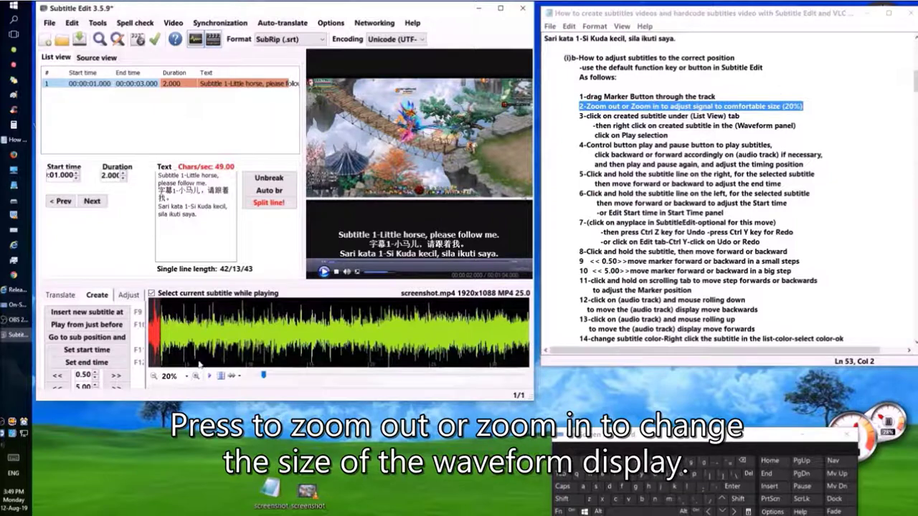
# - Highlight instruction 3 in the notes and play the first subtitle's waveform selection twice
pyautogui.click(575, 116)
pyautogui.moveTo(574, 115); pyautogui.dragTo(671, 136)
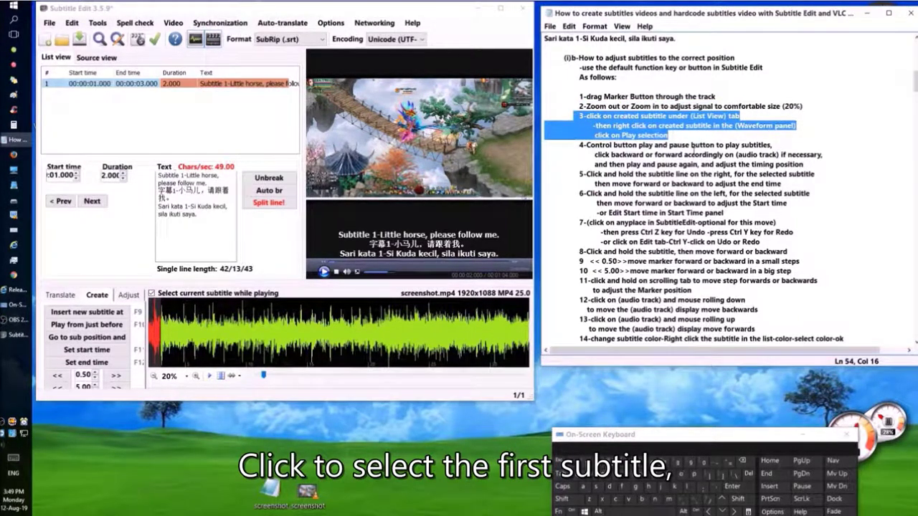
pyautogui.click(75, 83)
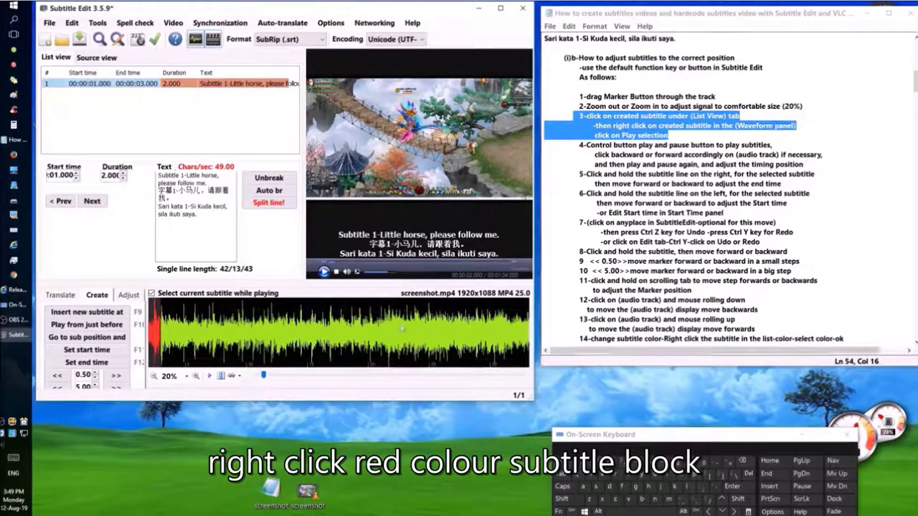
pyautogui.rightClick(155, 314)
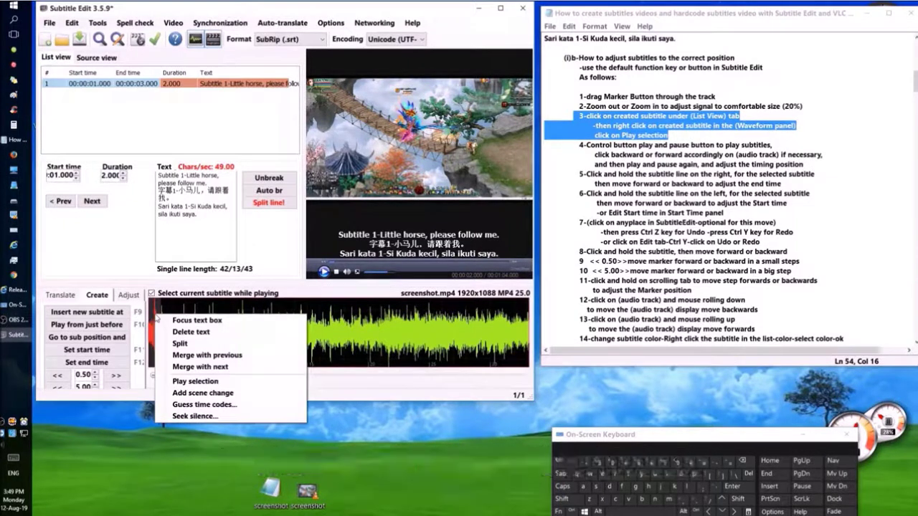
pyautogui.click(181, 381)
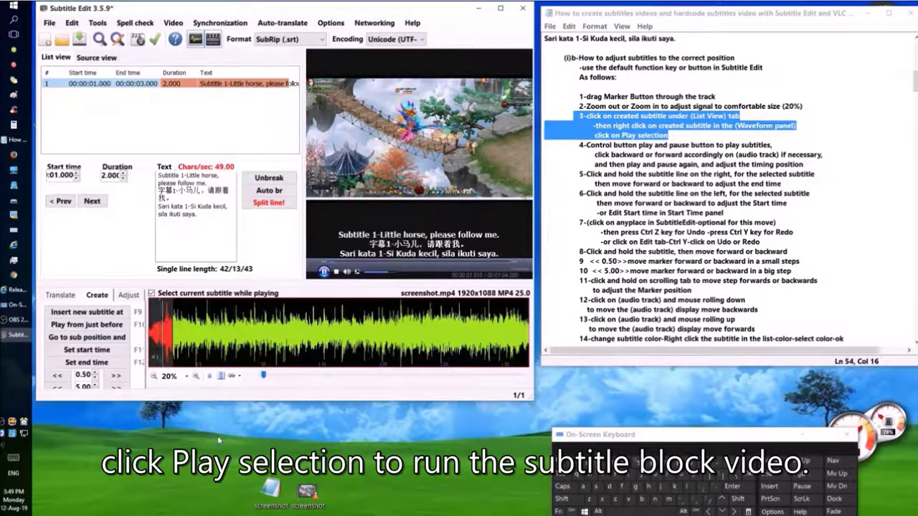
pyautogui.rightClick(160, 332)
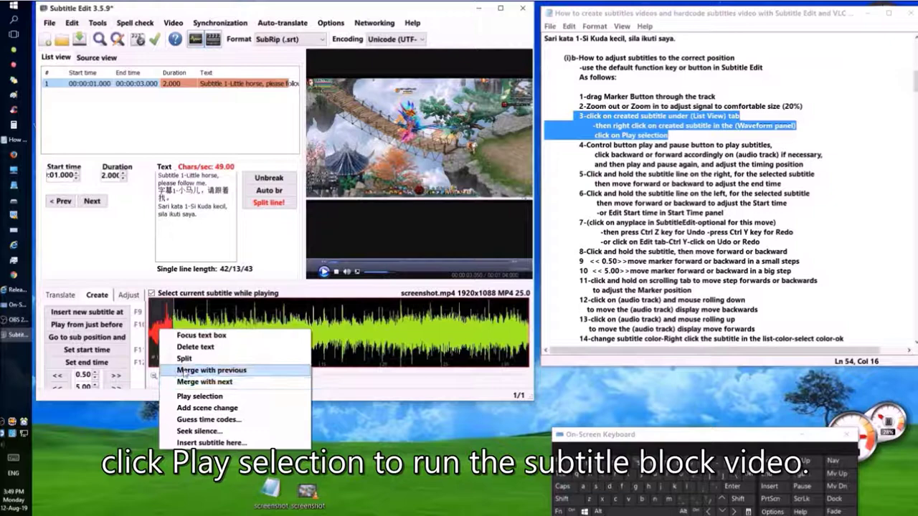
pyautogui.click(172, 396)
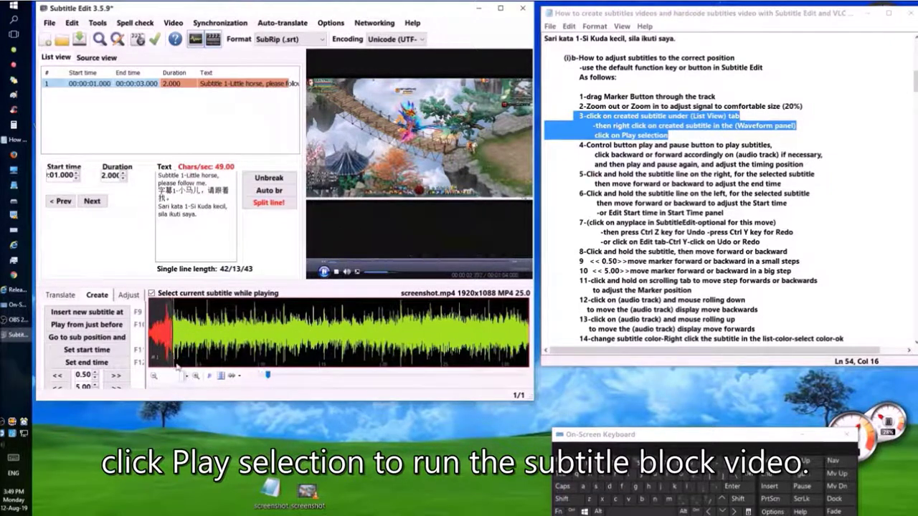
# - Highlight instructions 4 and 5 in the notes, and extend the first subtitle's end time to about 00:00:08.212 after playing the video
pyautogui.moveTo(579, 144); pyautogui.dragTo(823, 164)
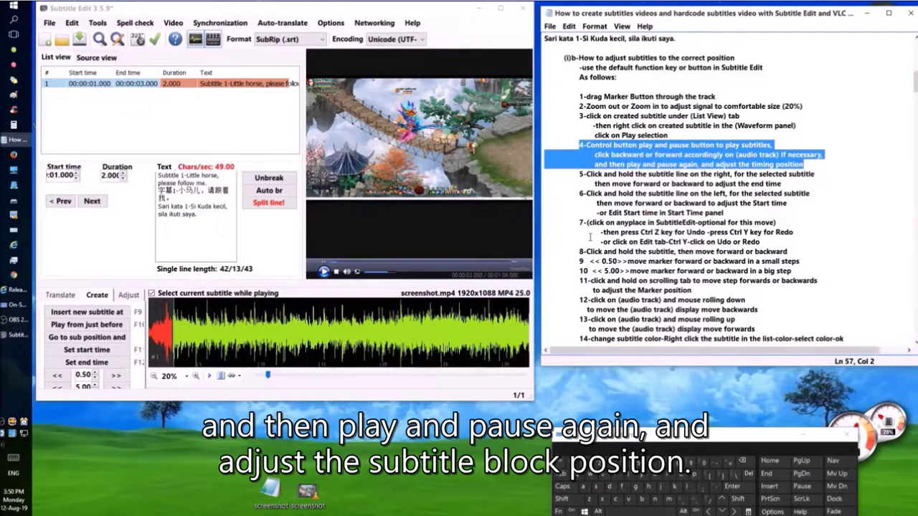
pyautogui.click(278, 314)
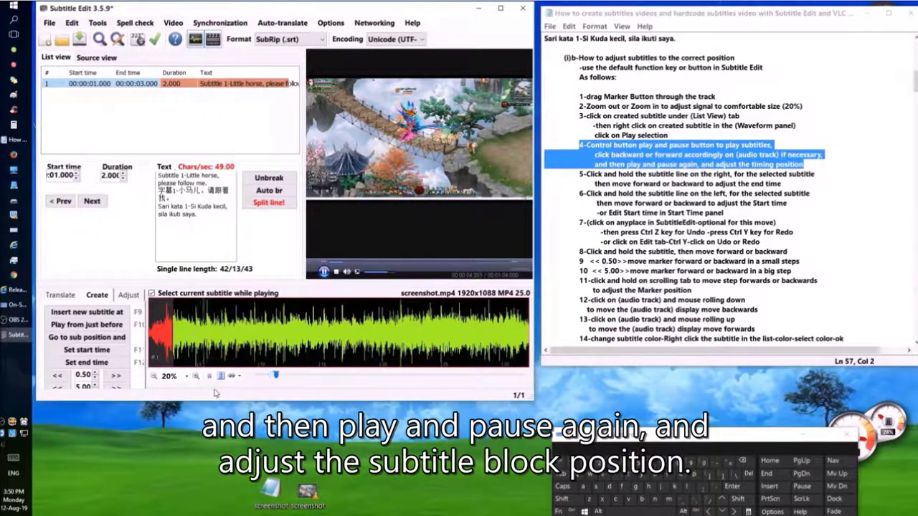
pyautogui.click(210, 376)
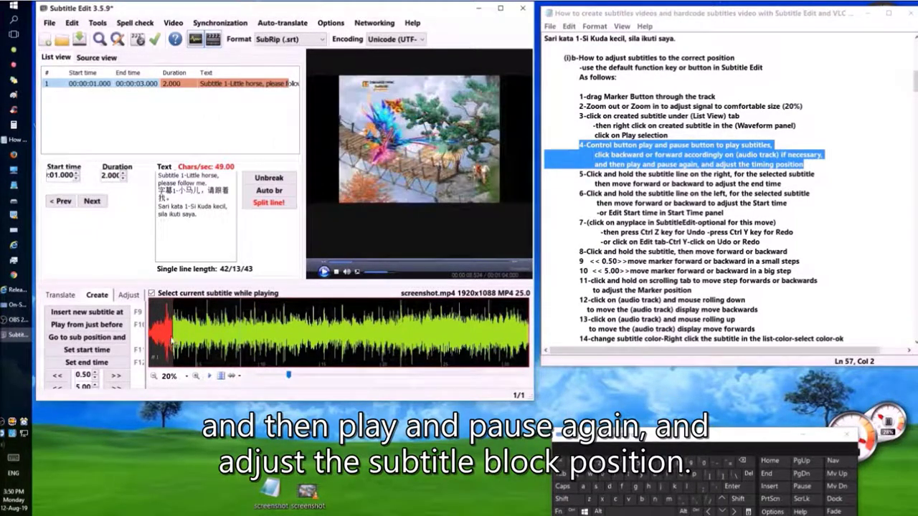
pyautogui.moveTo(172, 342); pyautogui.dragTo(237, 342)
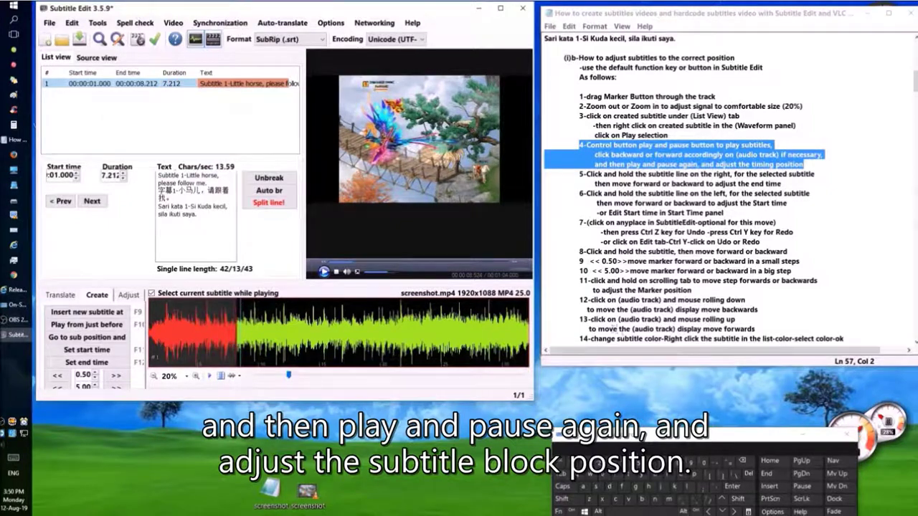
pyautogui.moveTo(581, 177); pyautogui.dragTo(785, 185)
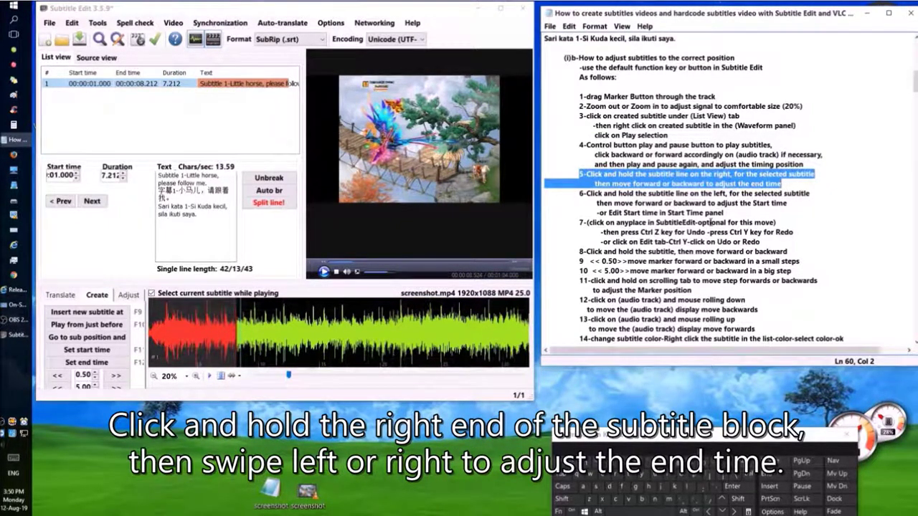
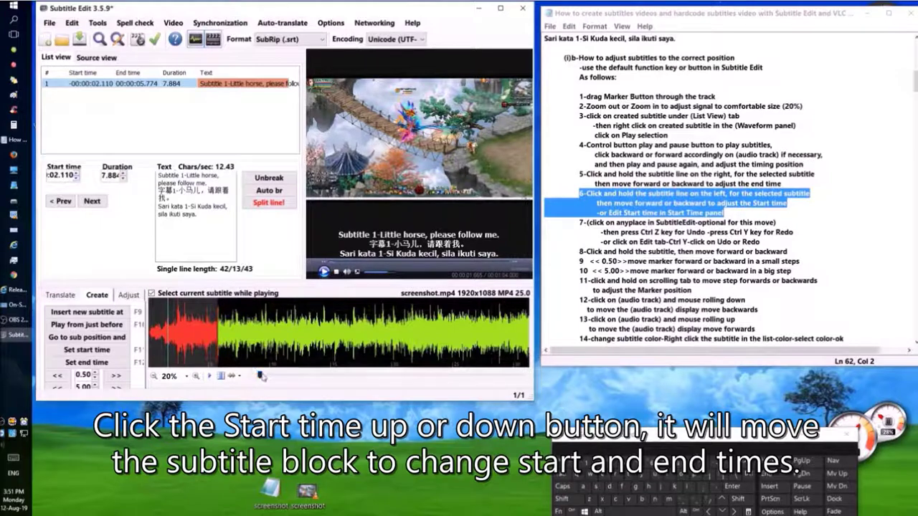
# - Reposition the first subtitle block to run from about 00:00:00.714 to 00:00:07.885, and play the video to check it
pyautogui.click(76, 175)
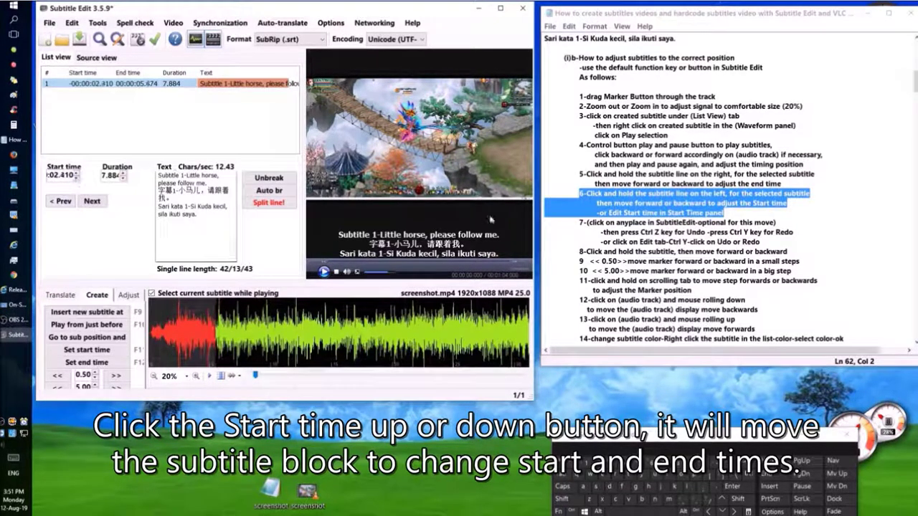
pyautogui.click(210, 375)
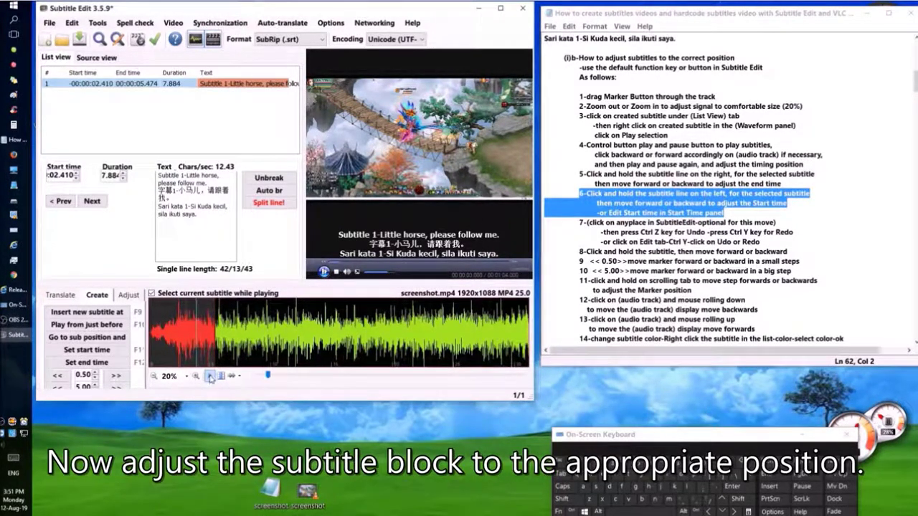
pyautogui.click(159, 345)
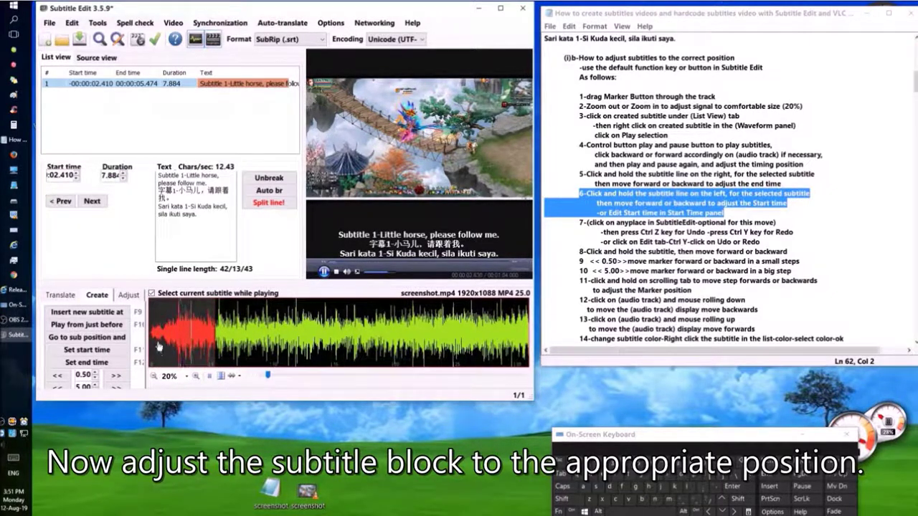
pyautogui.click(149, 346)
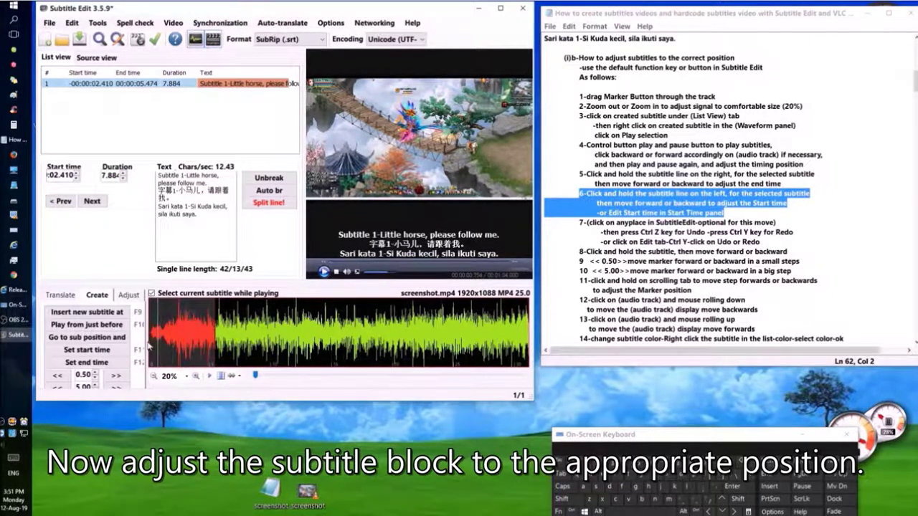
pyautogui.moveTo(150, 340); pyautogui.dragTo(158, 337)
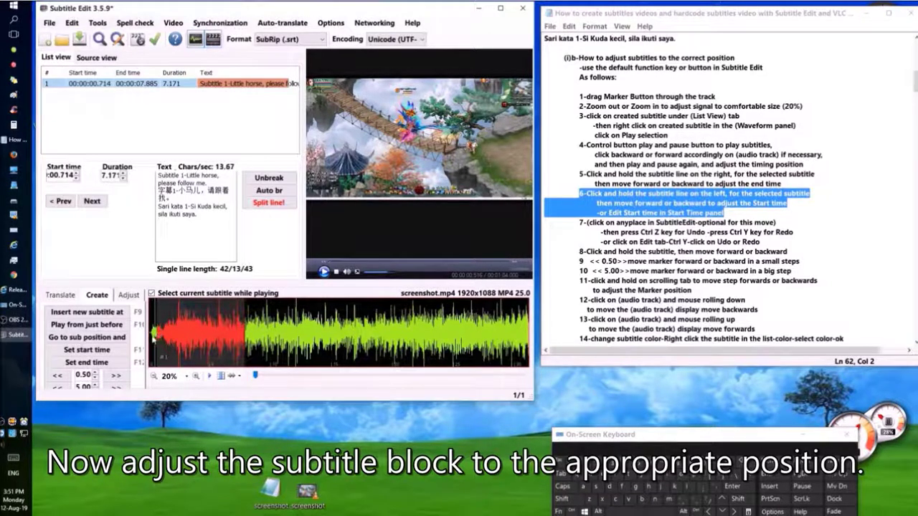
pyautogui.click(210, 376)
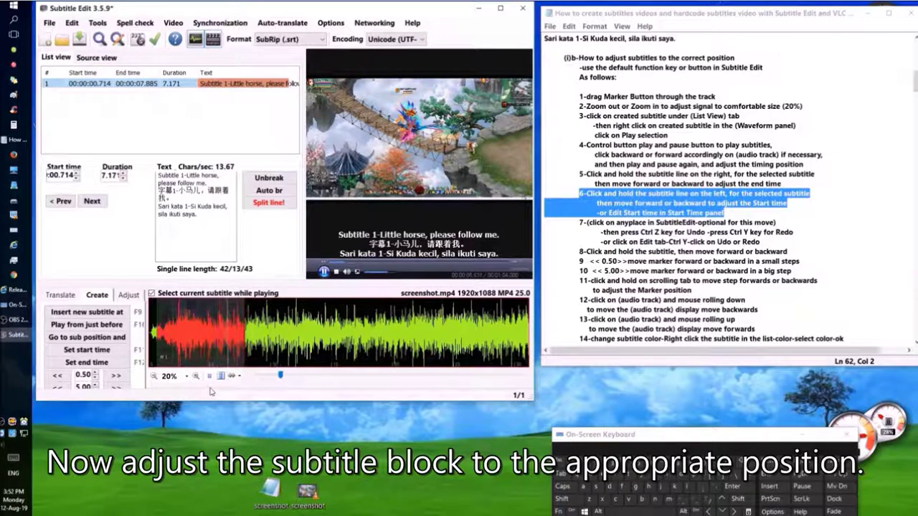
pyautogui.click(209, 376)
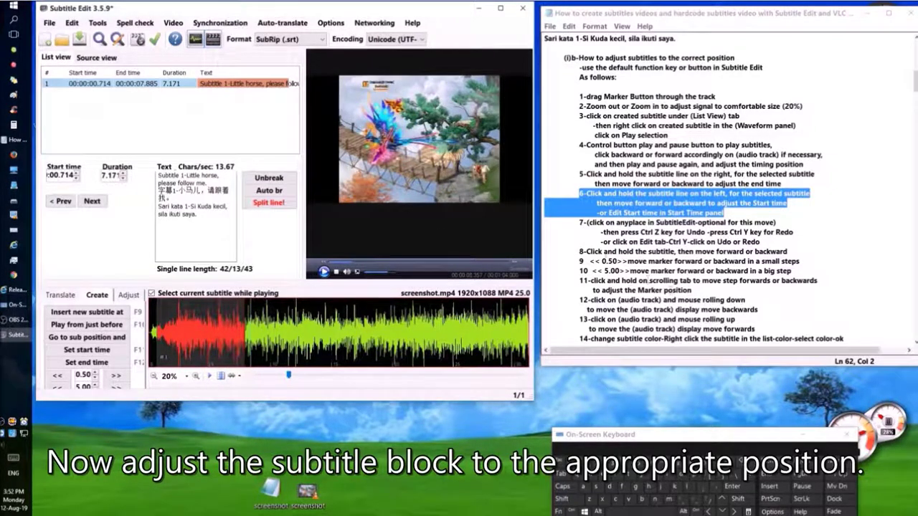
# - Shorten the first subtitle's end time to about 00:00:04.603 and highlight the undo and redo instruction in the notes
pyautogui.moveTo(570, 225); pyautogui.dragTo(783, 241)
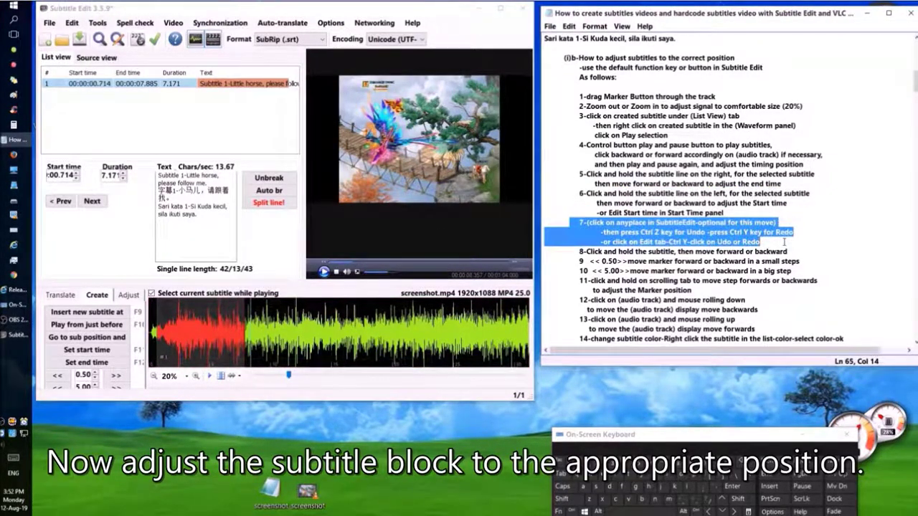
pyautogui.click(783, 242)
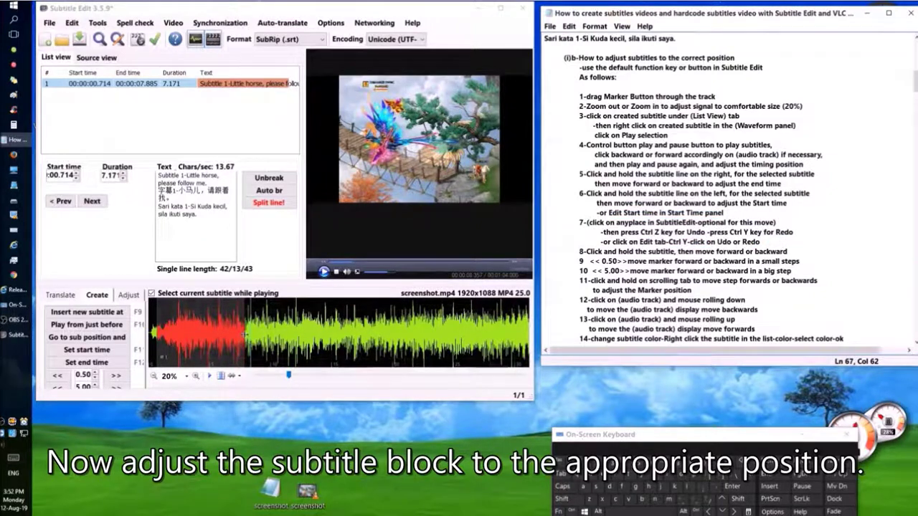
pyautogui.moveTo(245, 335); pyautogui.dragTo(205, 336)
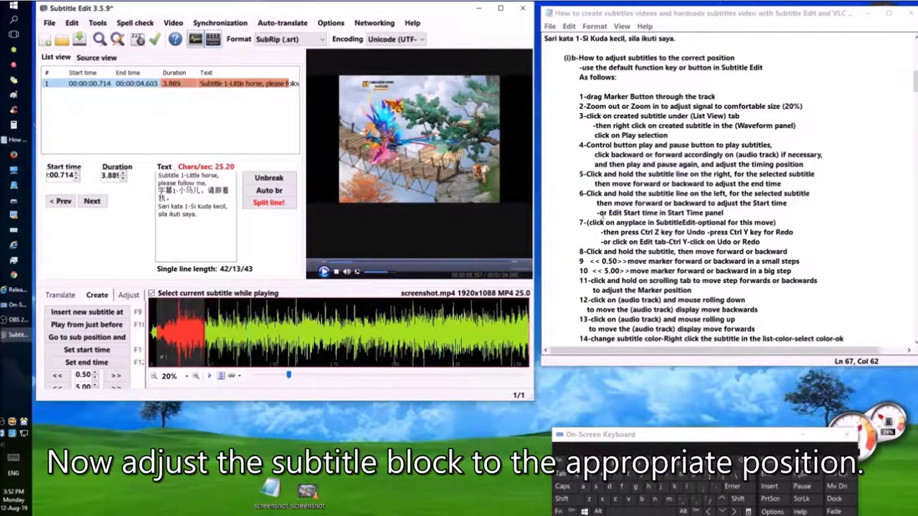
pyautogui.moveTo(578, 222); pyautogui.dragTo(761, 241)
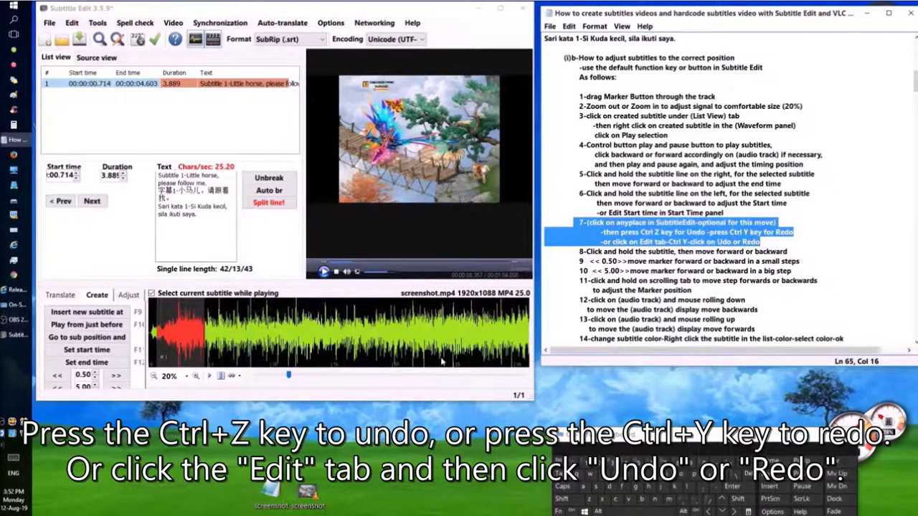
# - Undo the last end-time change to the first subtitle, redo it, and undo it again
pyautogui.click(384, 387)
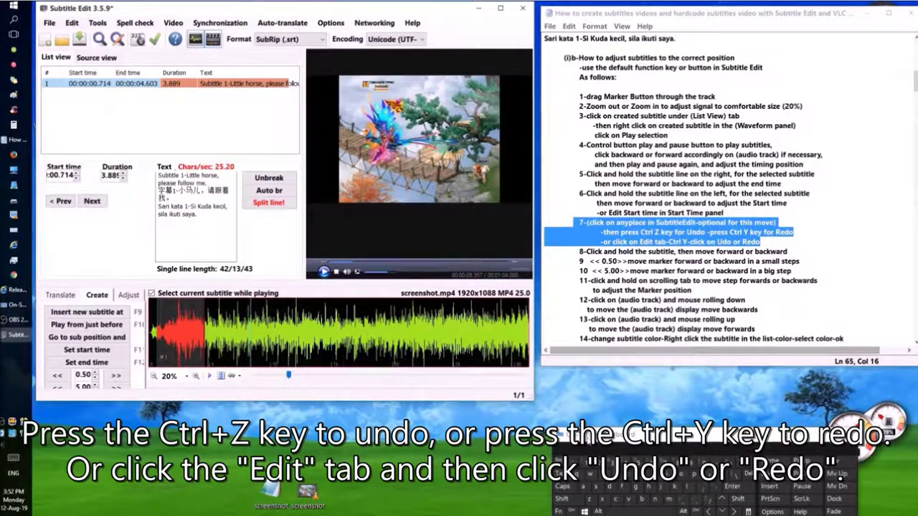
pyautogui.hotkey('ctrl', 'z')
pyautogui.click(571, 511)
pyautogui.hotkey('ctrl', 'y')
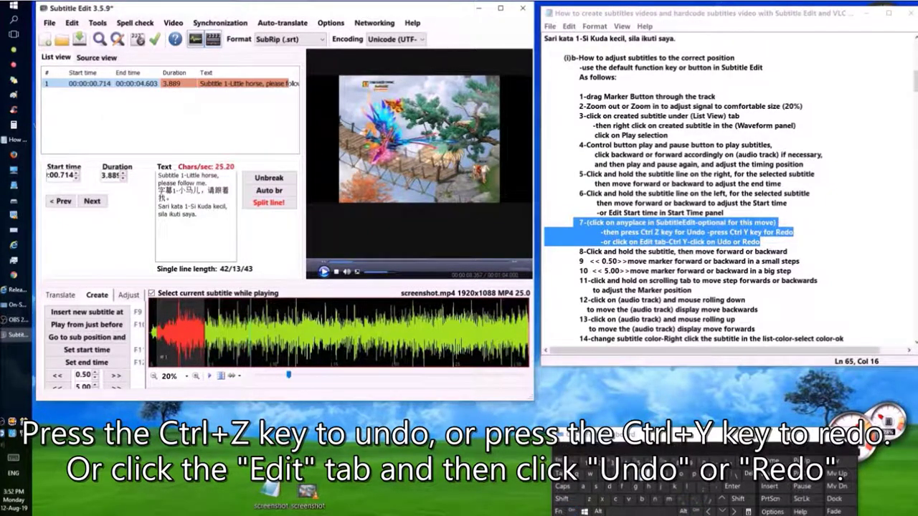
pyautogui.hotkey('ctrl', 'z')
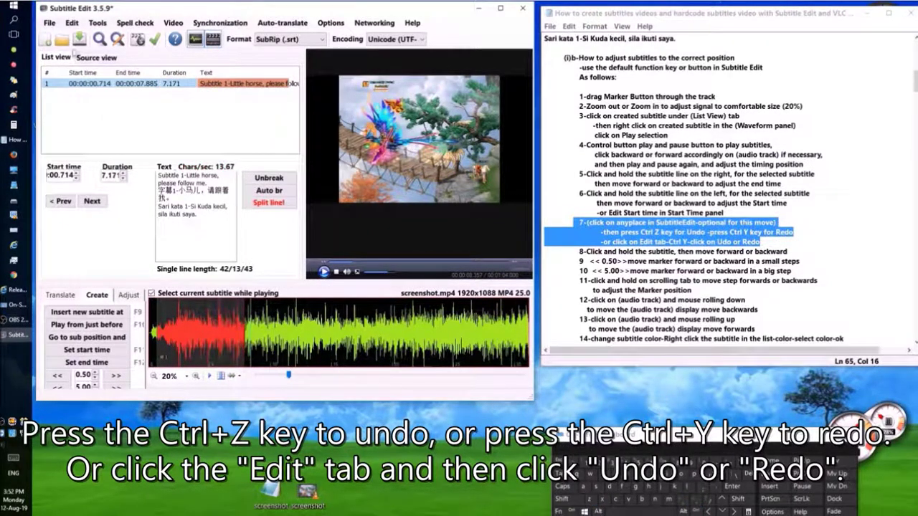
# - Undo the first subtitle's earlier timing changes and redo one, so that its start time is 00:00:01.468
pyautogui.click(50, 23)
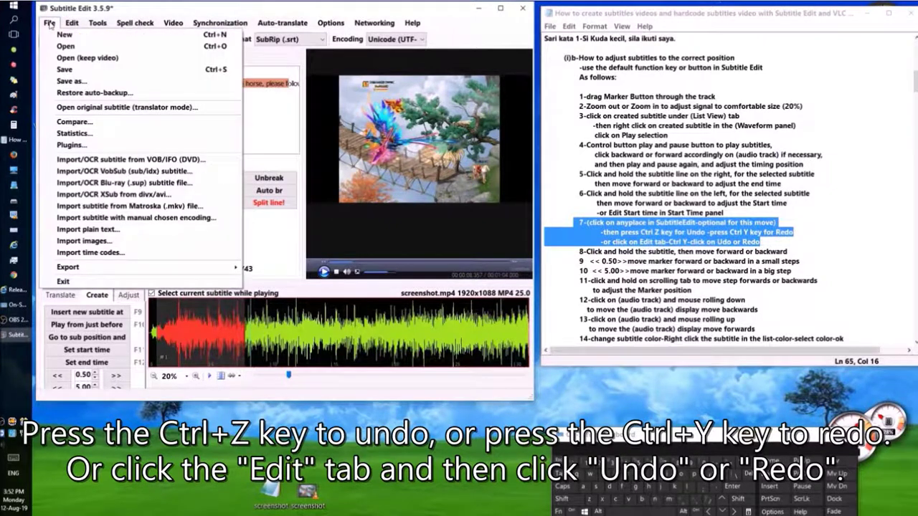
pyautogui.moveTo(72, 24)
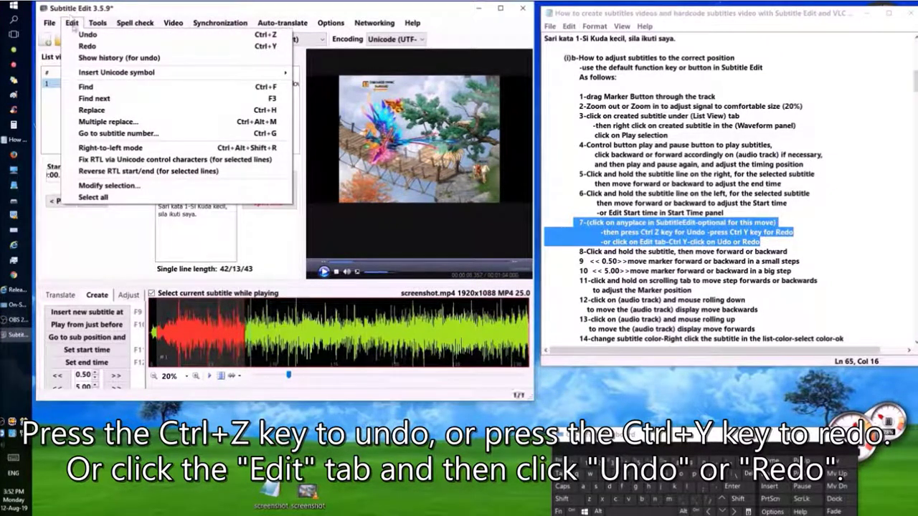
pyautogui.click(87, 34)
pyautogui.click(72, 23)
pyautogui.click(82, 45)
pyautogui.click(72, 23)
pyautogui.click(80, 35)
pyautogui.click(71, 23)
pyautogui.click(85, 35)
pyautogui.click(199, 330)
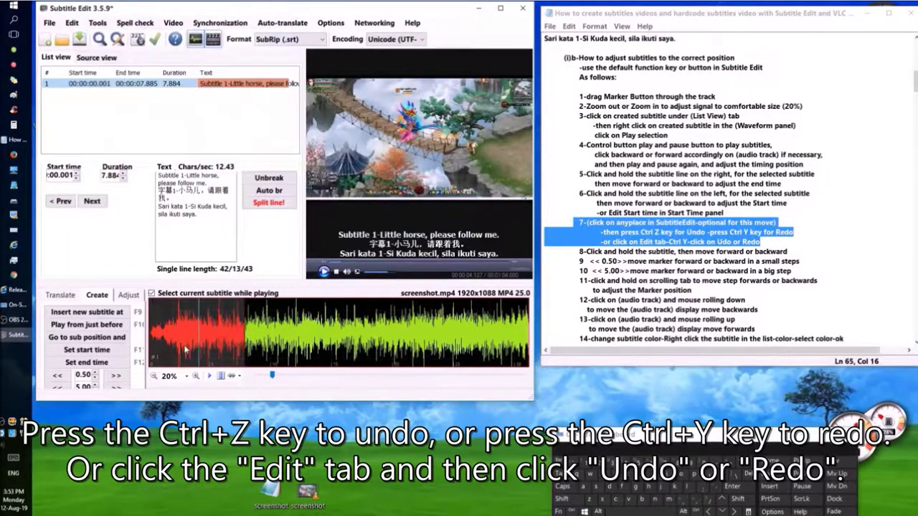
pyautogui.click(72, 23)
pyautogui.click(84, 46)
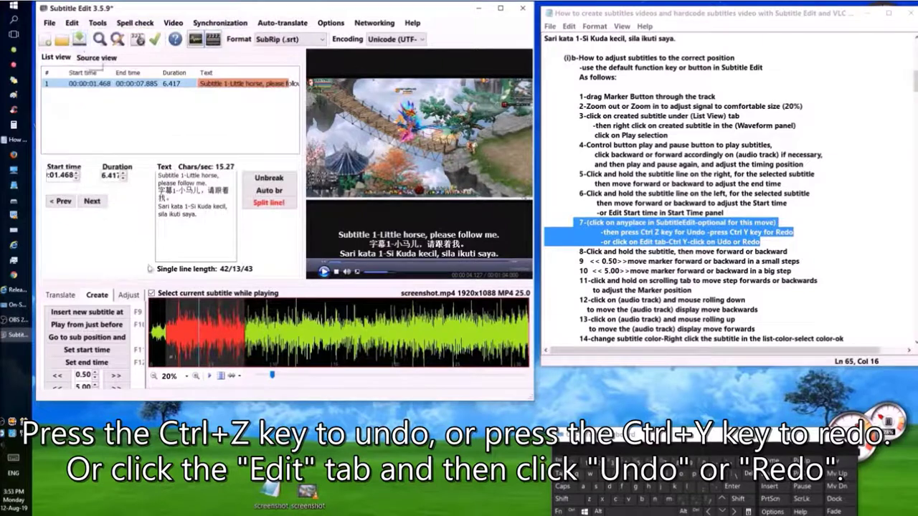
# - Play the video and move the first subtitle's start time on the waveform to about 00:00:00.119
pyautogui.click(155, 317)
pyautogui.click(210, 376)
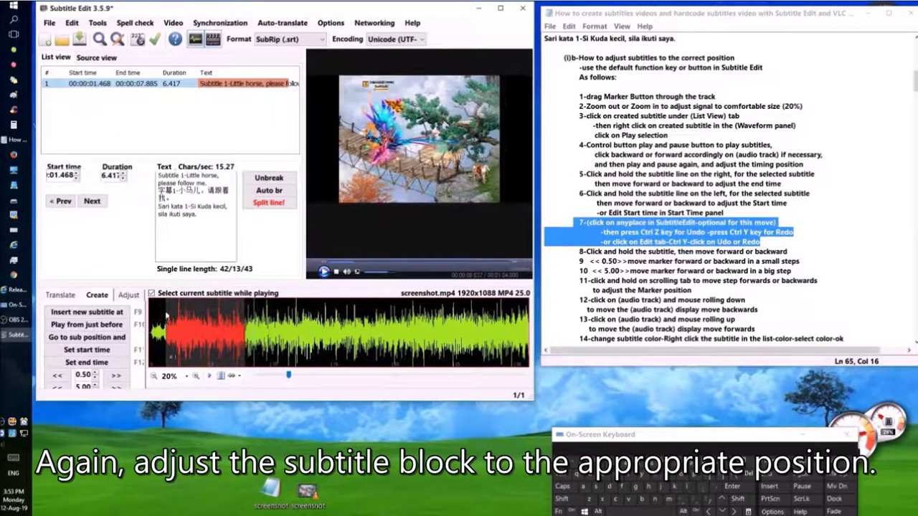
pyautogui.moveTo(166, 310); pyautogui.dragTo(152, 310)
# - Highlight instruction 8 in the notes and shift the whole first subtitle block to run from 00:00:00.001 to 00:00:07.767
pyautogui.moveTo(574, 251); pyautogui.dragTo(807, 254)
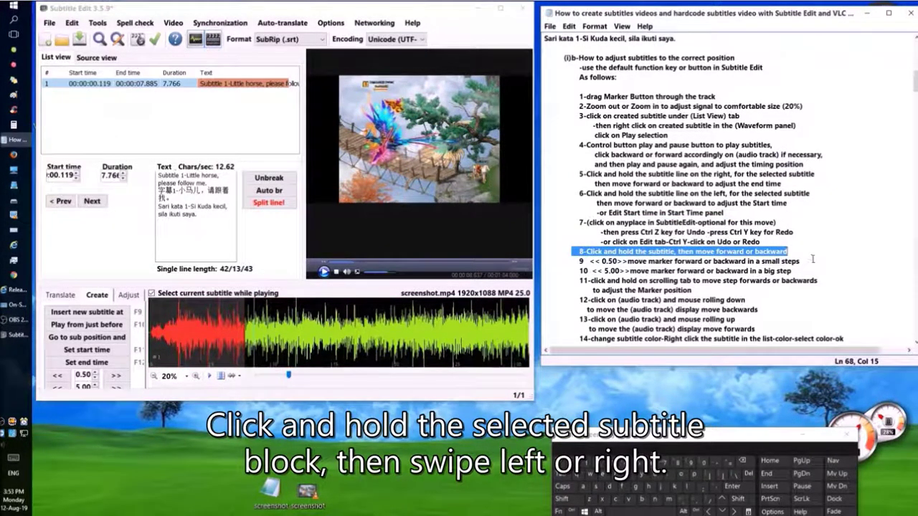
pyautogui.moveTo(196, 327); pyautogui.dragTo(217, 336)
# - Highlight instruction 9 in the notes, enlarge the Subtitle Edit window, and move the marker forward and backward in 0.50-second steps
pyautogui.moveTo(579, 261); pyautogui.dragTo(760, 262)
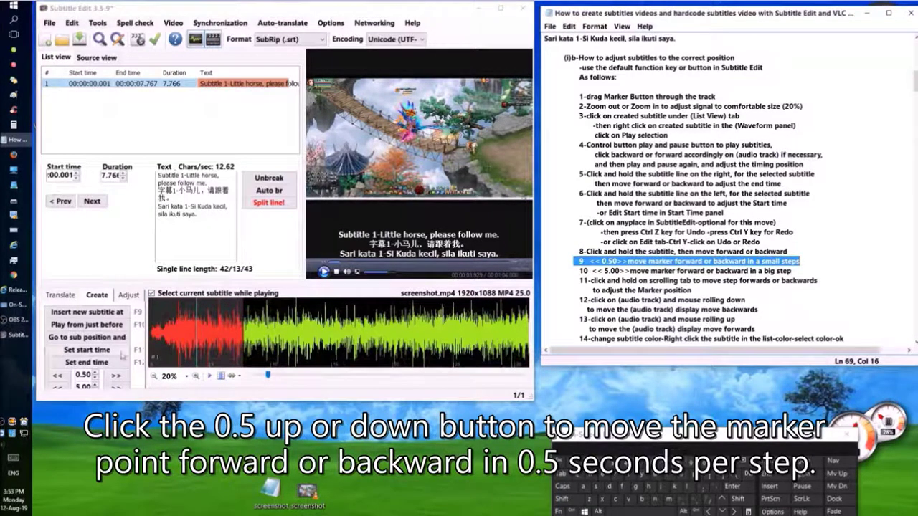
pyautogui.moveTo(133, 399); pyautogui.dragTo(129, 419)
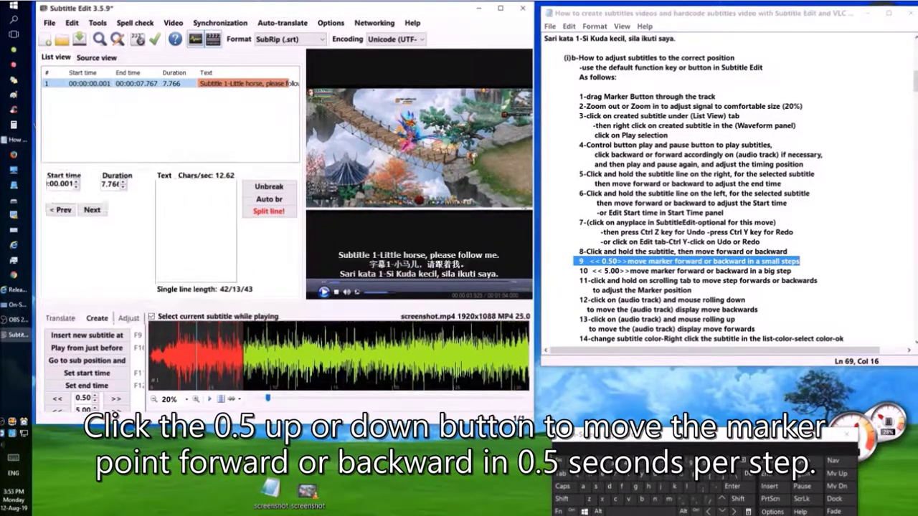
pyautogui.click(115, 400)
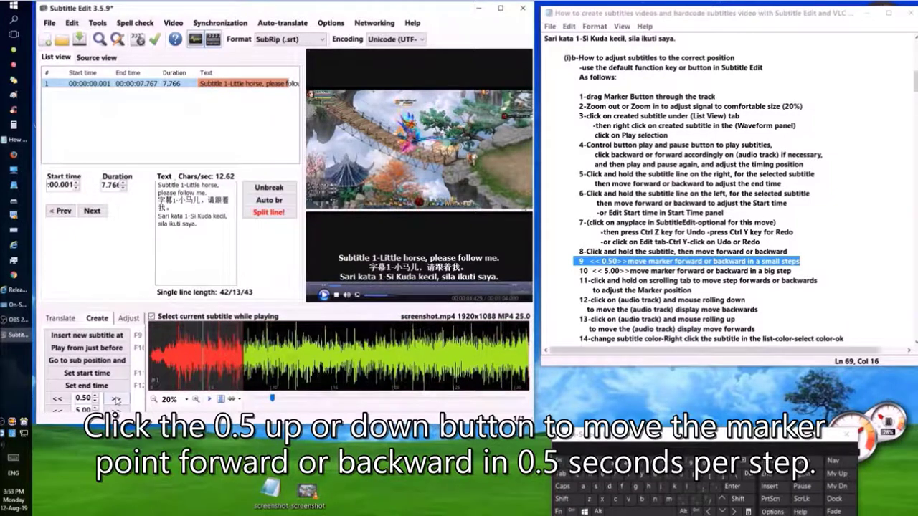
pyautogui.click(61, 399)
pyautogui.moveTo(223, 310); pyautogui.dragTo(223, 293)
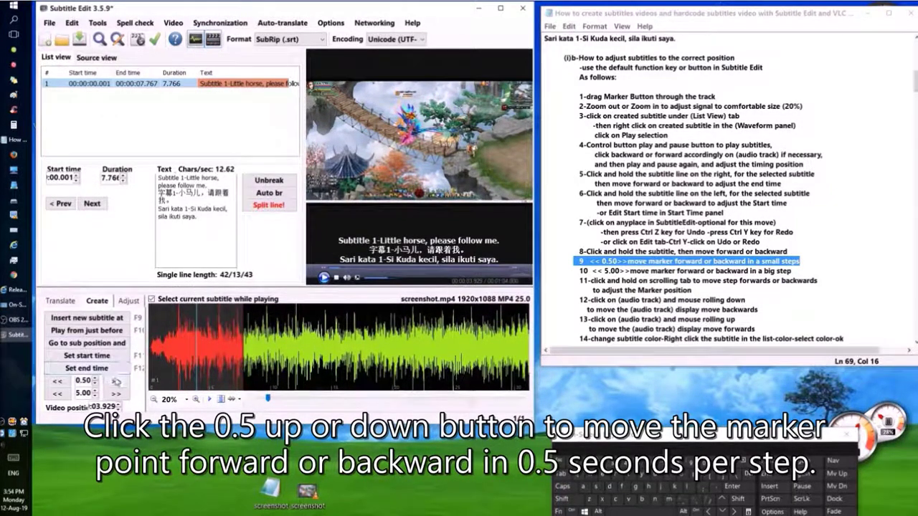
pyautogui.click(61, 385)
pyautogui.click(116, 381)
pyautogui.click(115, 381)
# - Highlight instruction 10 in the notes and move the marker forward and back in 5.00-second steps
pyautogui.moveTo(576, 272); pyautogui.dragTo(792, 271)
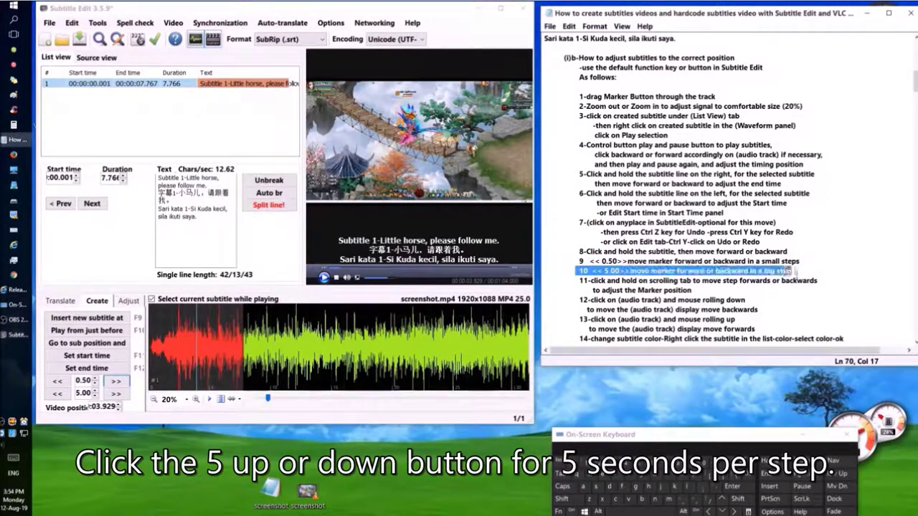
pyautogui.click(116, 393)
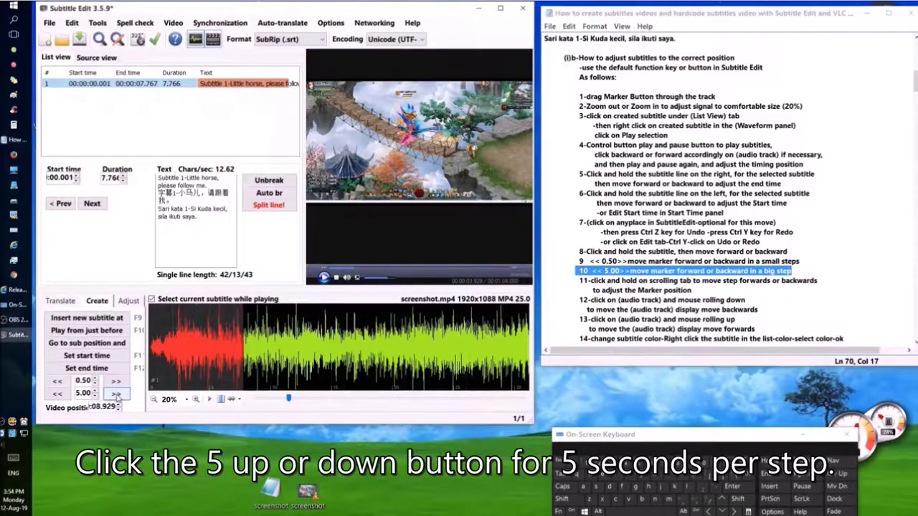
pyautogui.click(115, 393)
pyautogui.click(57, 393)
pyautogui.click(57, 393)
# - Highlight instruction 11 in the notes and scrub the video position to 00:00:14.000
pyautogui.scroll(-5, 681, 215)
pyautogui.click(576, 135)
pyautogui.moveTo(576, 135); pyautogui.dragTo(691, 145)
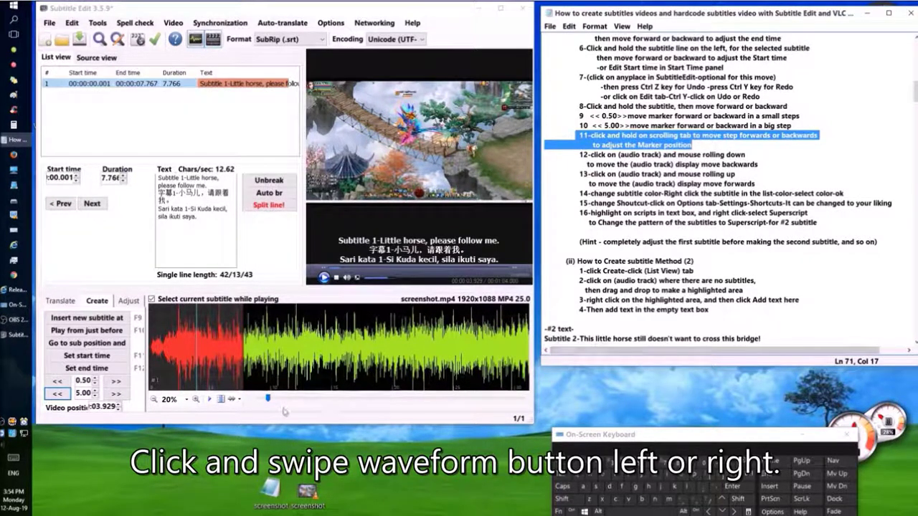
pyautogui.moveTo(268, 398); pyautogui.dragTo(313, 402)
# - Highlight instruction 12 in the notes and scroll the waveform display away from the first subtitle and back to it
pyautogui.moveTo(578, 154); pyautogui.dragTo(758, 164)
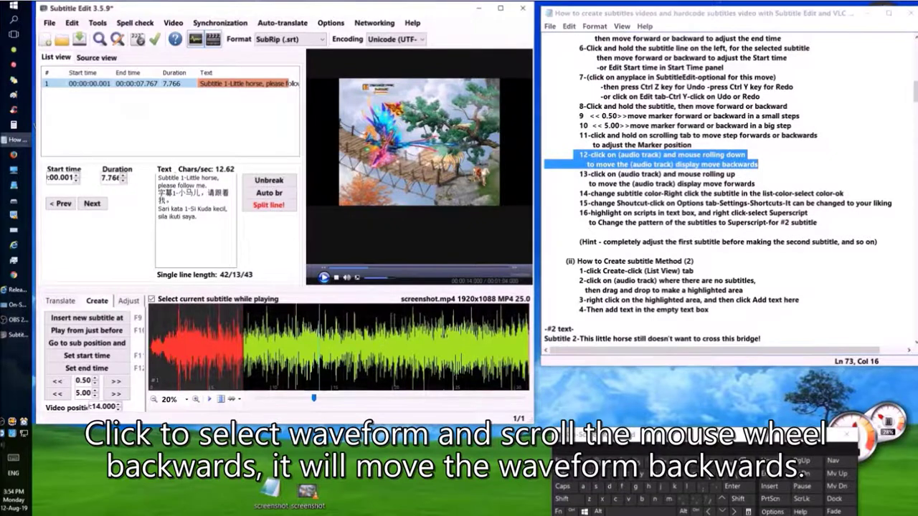
pyautogui.click(230, 337)
pyautogui.click(479, 343)
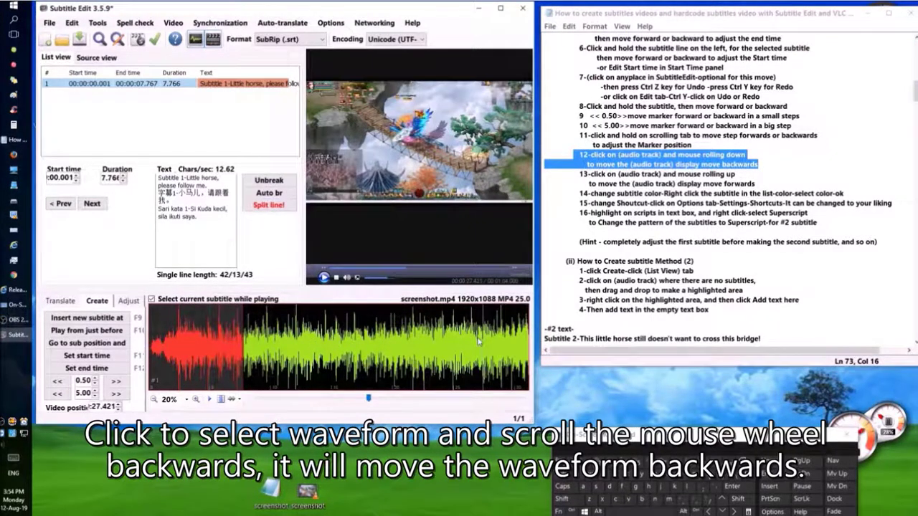
pyautogui.scroll(-5, 428, 338)
pyautogui.scroll(6, 428, 337)
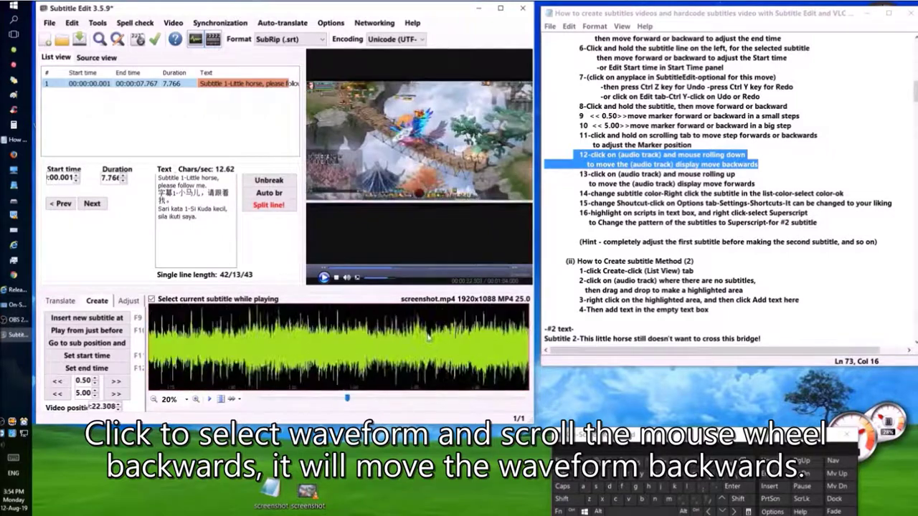
pyautogui.scroll(2, 428, 338)
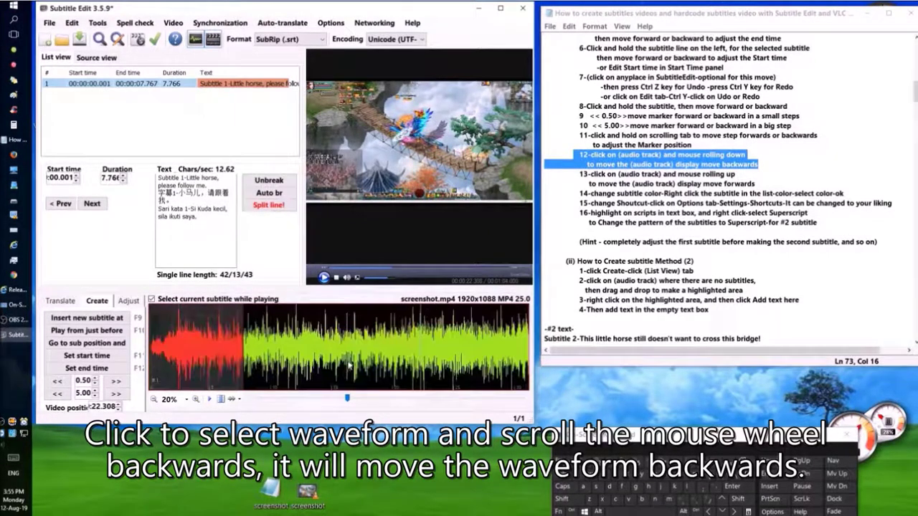
# - Highlight instruction 13 in the notes, scroll the waveform both ways, and scrub the video position back to the beginning
pyautogui.moveTo(578, 173); pyautogui.dragTo(754, 184)
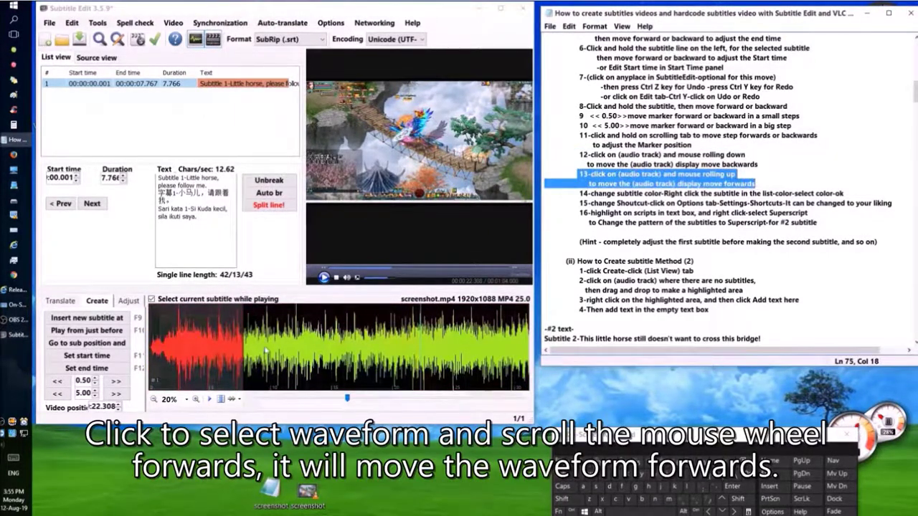
pyautogui.click(265, 352)
pyautogui.scroll(-4, 267, 348)
pyautogui.scroll(3, 269, 347)
pyautogui.moveTo(330, 399); pyautogui.dragTo(254, 398)
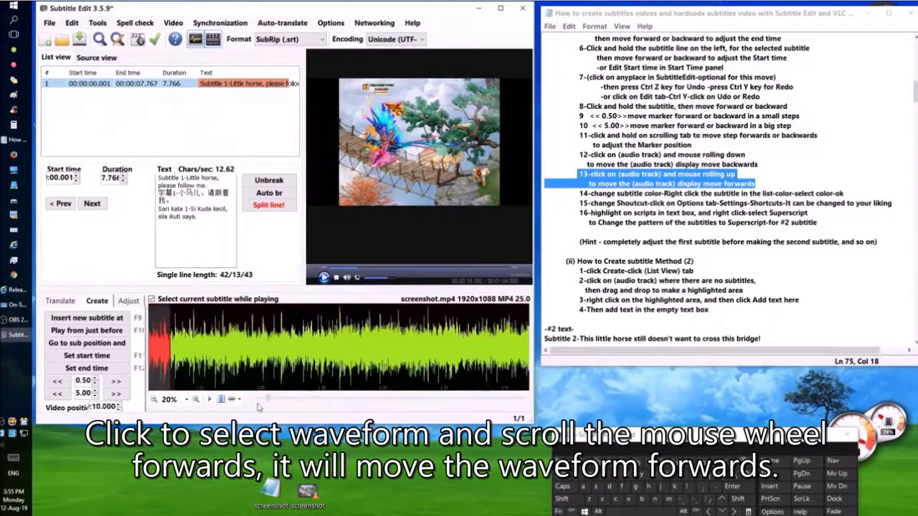
# - Highlight instruction 14 in the notes and set the first subtitle's text color to light yellow (#ffff80)
pyautogui.click(617, 208)
pyautogui.moveTo(579, 192); pyautogui.dragTo(851, 192)
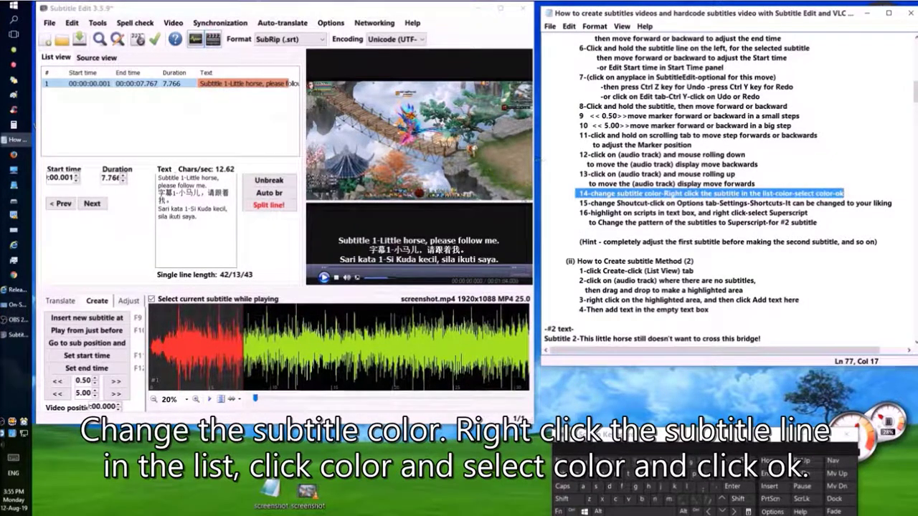
pyautogui.click(161, 101)
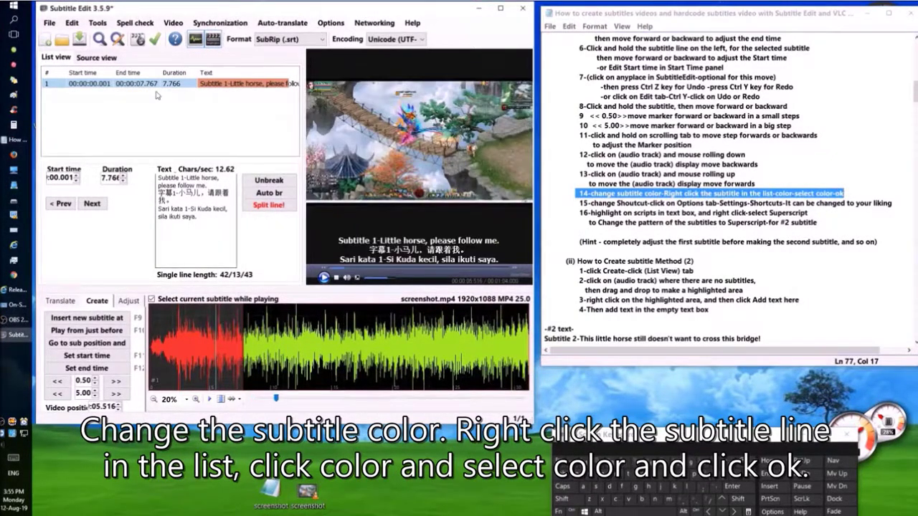
pyautogui.rightClick(147, 84)
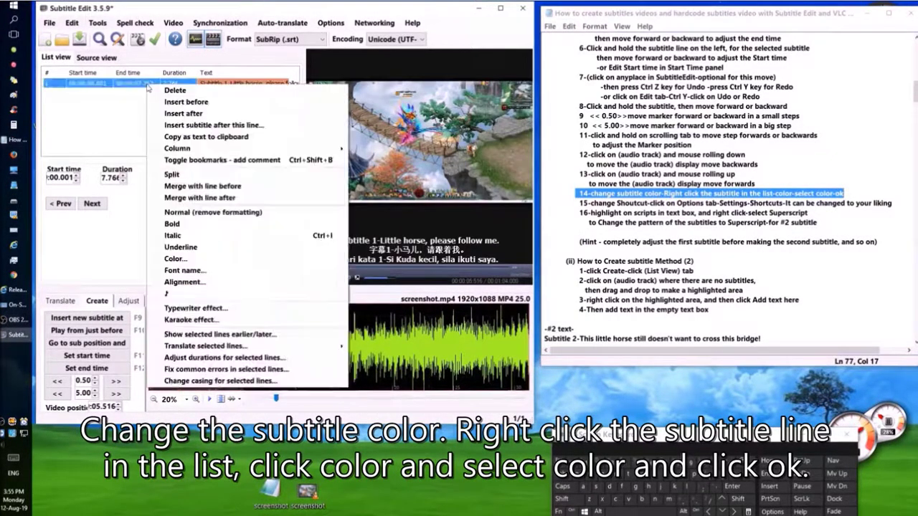
pyautogui.click(175, 259)
pyautogui.click(446, 148)
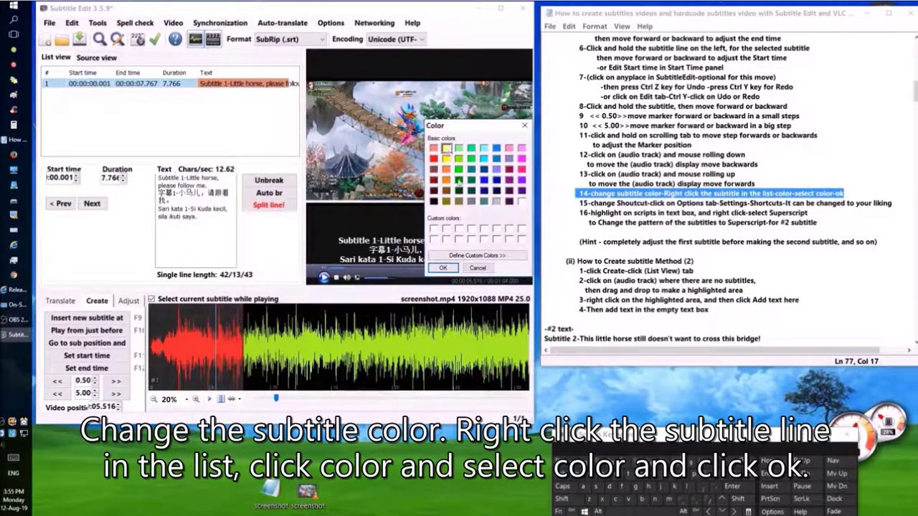
pyautogui.click(443, 267)
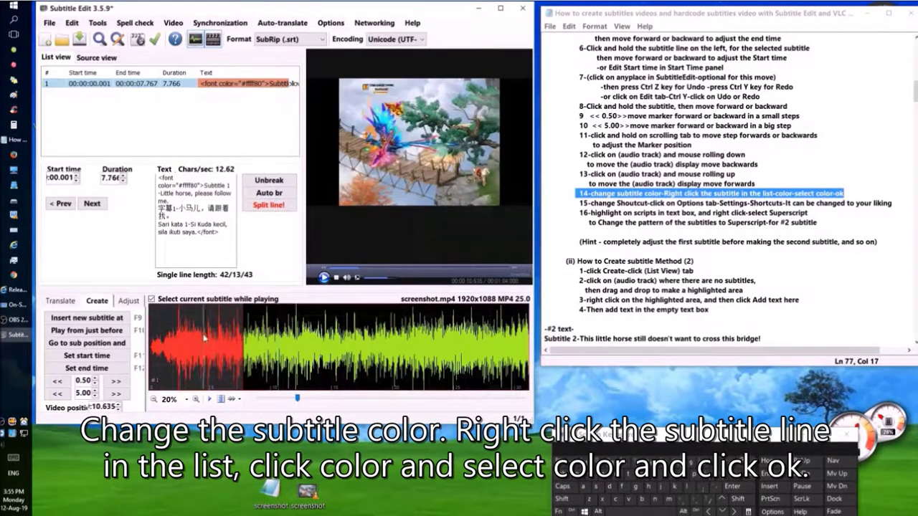
# - Highlight instruction 15 in the notes, look through the shortcut settings in Subtitle Edit, and close them without changes
pyautogui.moveTo(578, 203); pyautogui.dragTo(891, 204)
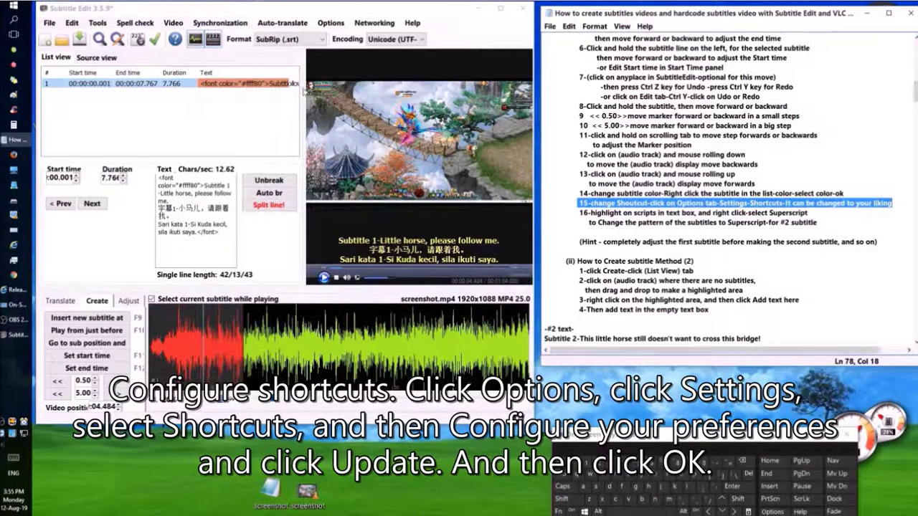
pyautogui.click(331, 23)
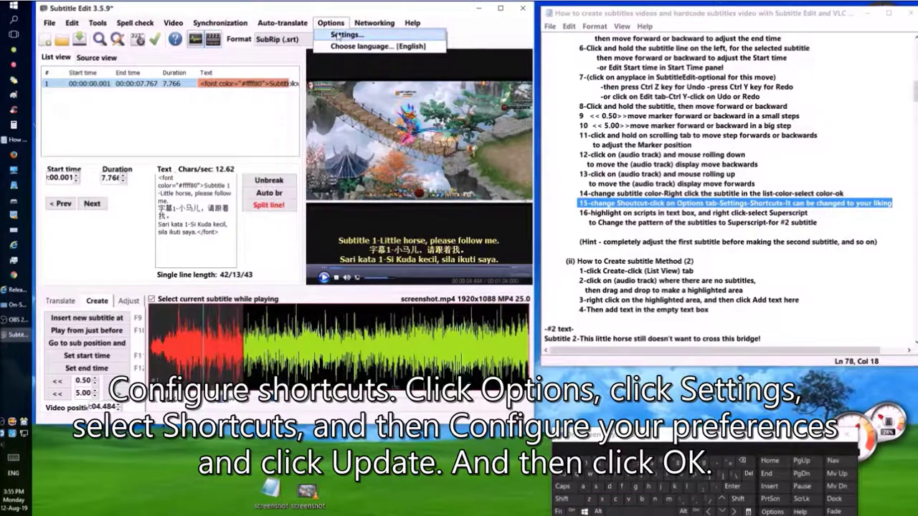
pyautogui.click(338, 35)
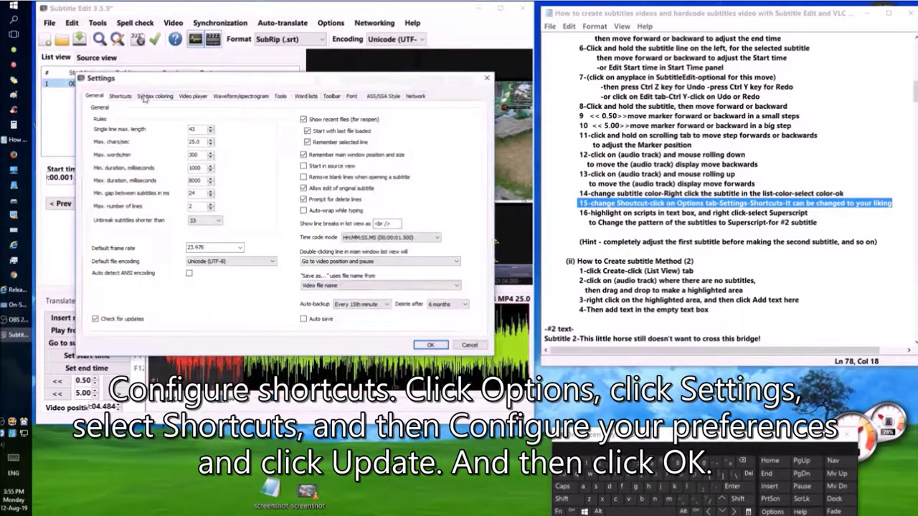
pyautogui.click(121, 96)
pyautogui.scroll(-15, 163, 228)
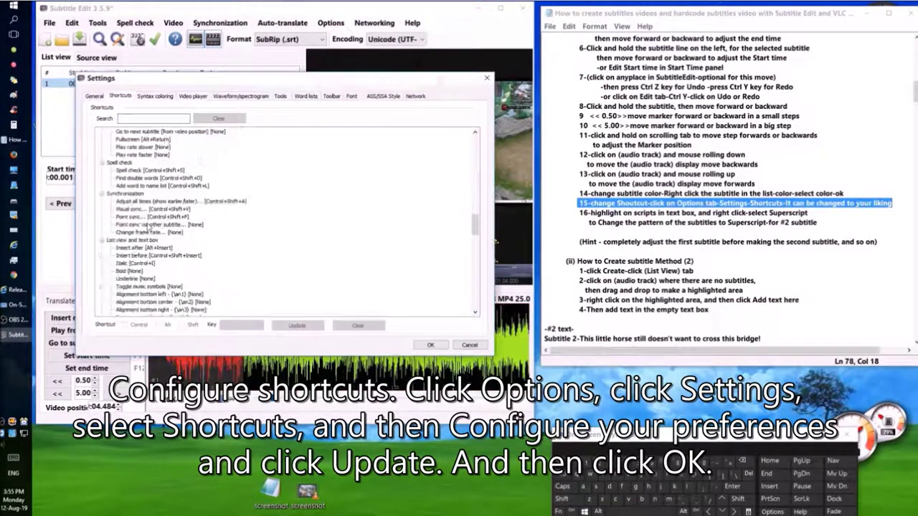
pyautogui.click(487, 79)
# - Highlight instruction 16 in the notes, and change its subtitle reference to #1 and back to #2
pyautogui.moveTo(579, 213); pyautogui.dragTo(842, 216)
pyautogui.click(789, 222)
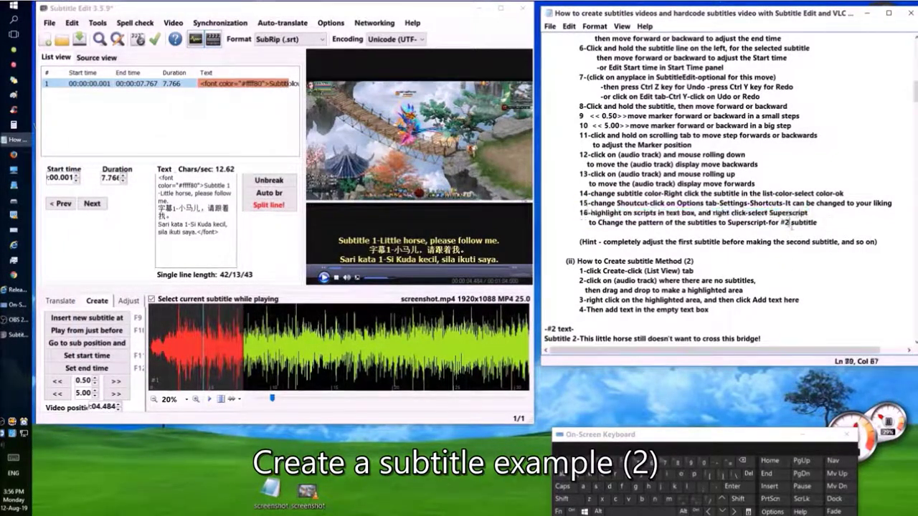
pyautogui.click(742, 461)
pyautogui.click(587, 463)
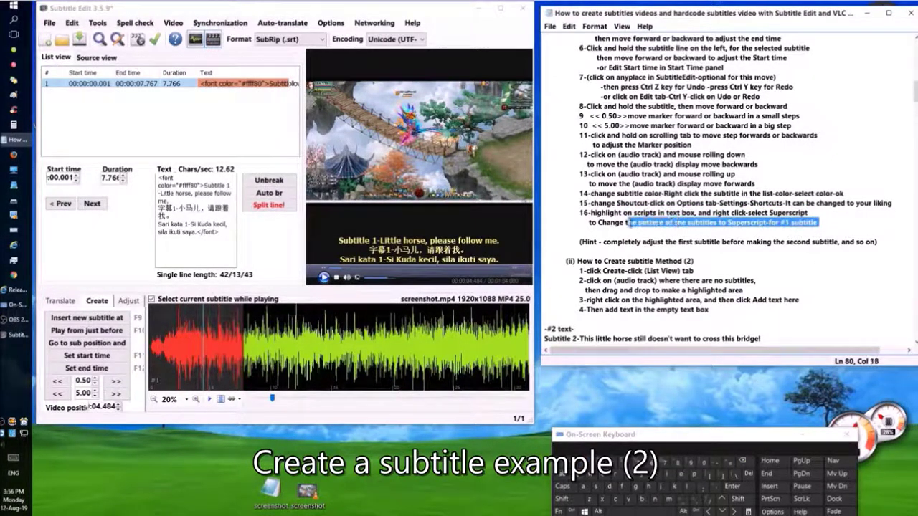
pyautogui.click(729, 461)
pyautogui.click(599, 461)
# - Highlight the hint in the notes about completely adjusting the first subtitle before making the second
pyautogui.scroll(-2, 763, 270)
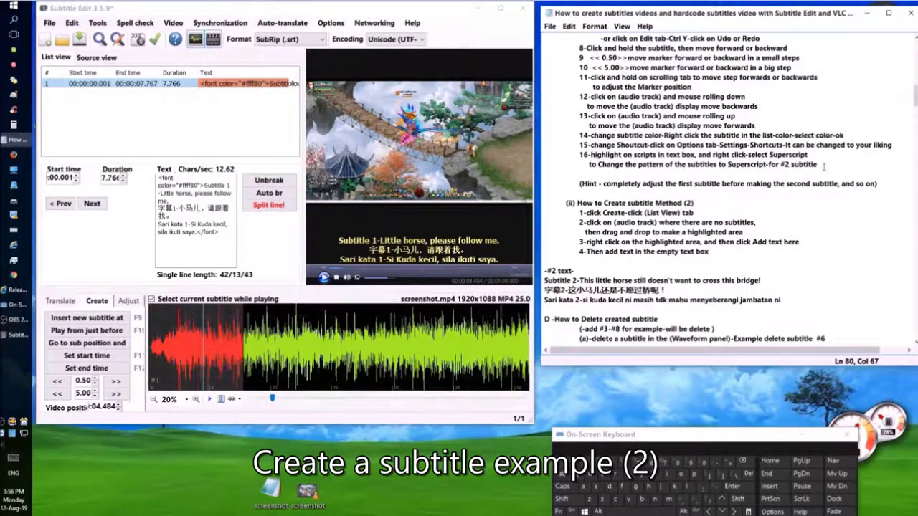
pyautogui.scroll(-2, 824, 167)
pyautogui.moveTo(578, 125); pyautogui.dragTo(878, 126)
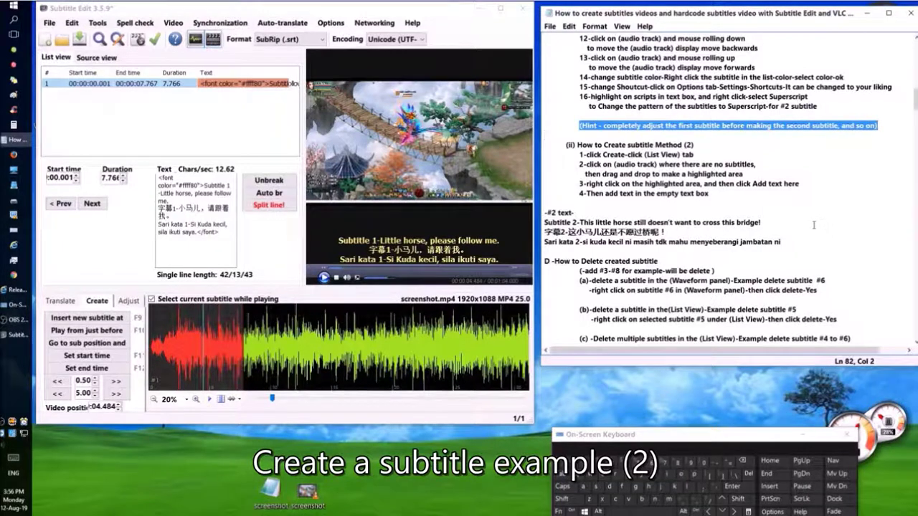
# - Highlight the Method (2) heading and its instruction 1 in the notes, and show the subtitle list view
pyautogui.moveTo(562, 144); pyautogui.dragTo(695, 145)
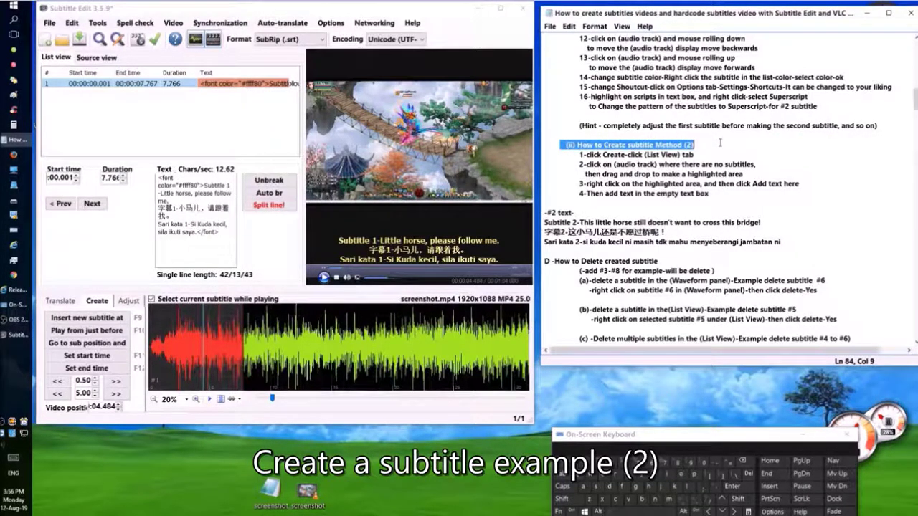
pyautogui.moveTo(573, 155); pyautogui.dragTo(694, 155)
pyautogui.click(61, 62)
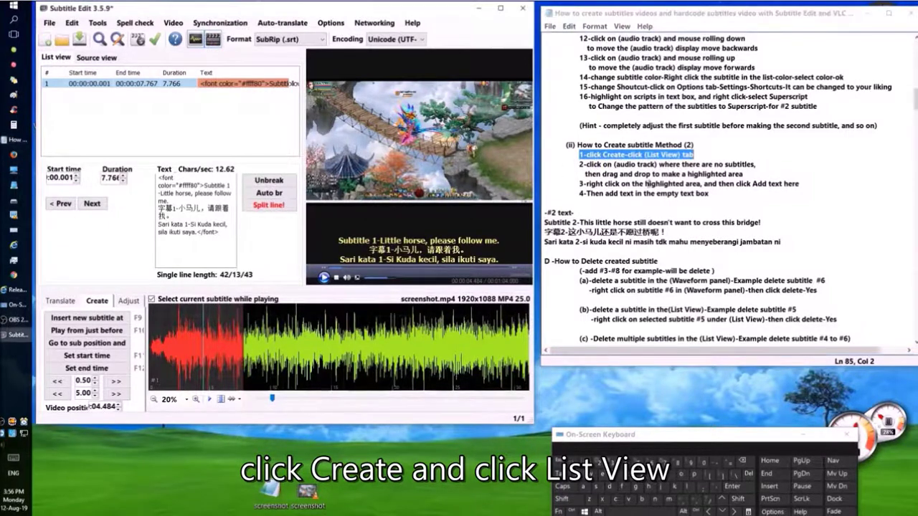
# - Highlight instructions 2 and 3, mark a waveform region about 10.4 seconds long after the first subtitle, and add a subtitle there
pyautogui.moveTo(573, 165); pyautogui.dragTo(751, 175)
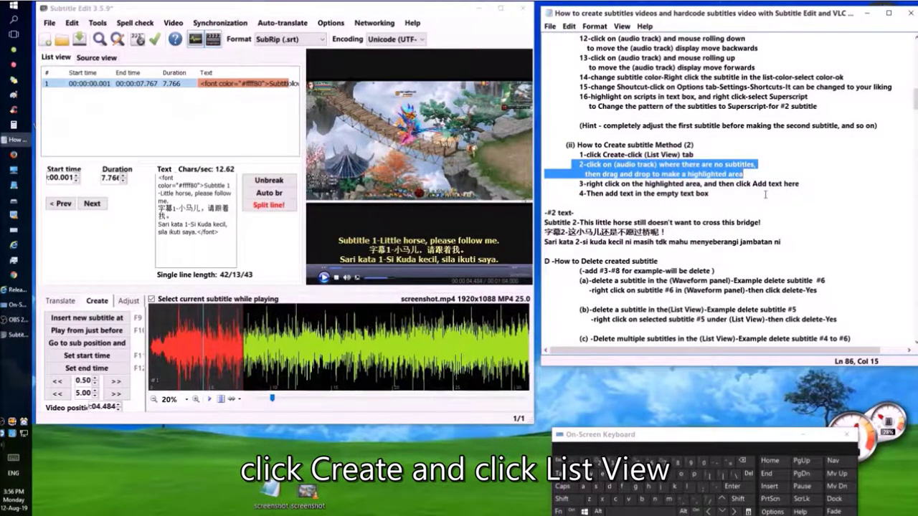
pyautogui.click(407, 326)
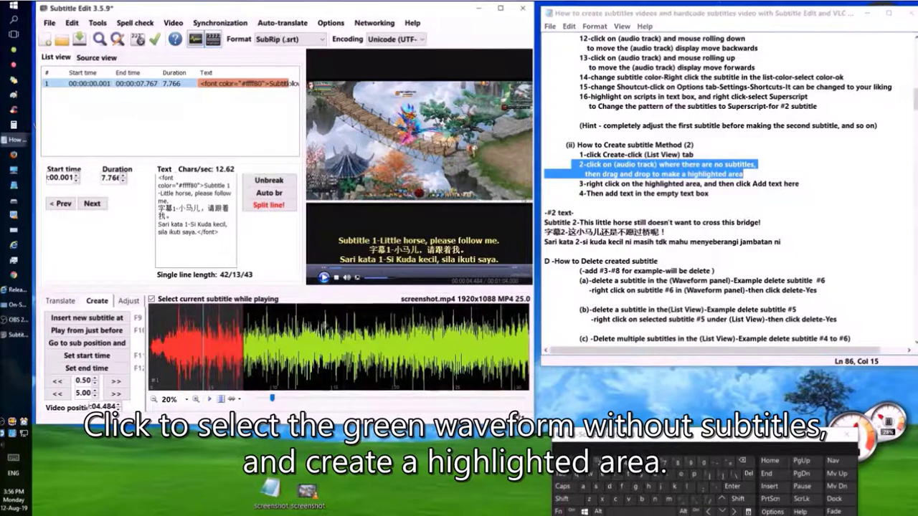
pyautogui.moveTo(294, 337); pyautogui.dragTo(375, 324)
pyautogui.moveTo(578, 185); pyautogui.dragTo(805, 188)
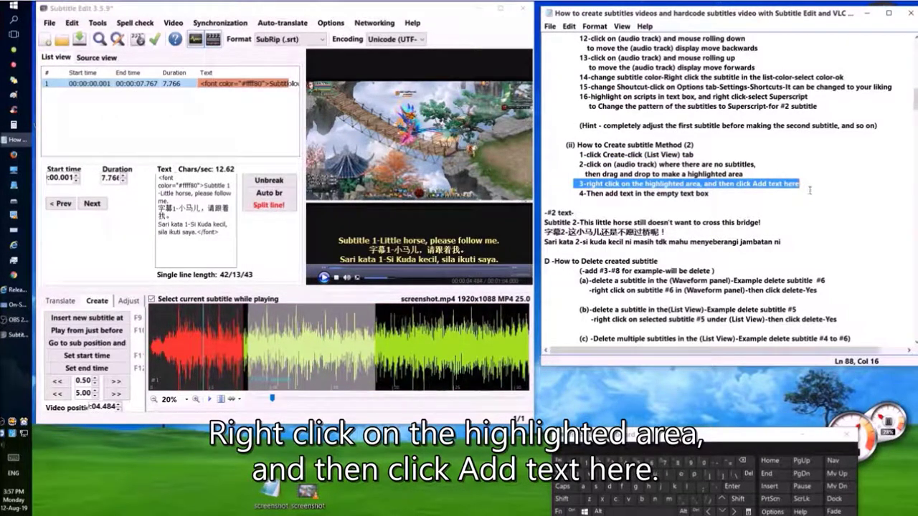
pyautogui.rightClick(292, 329)
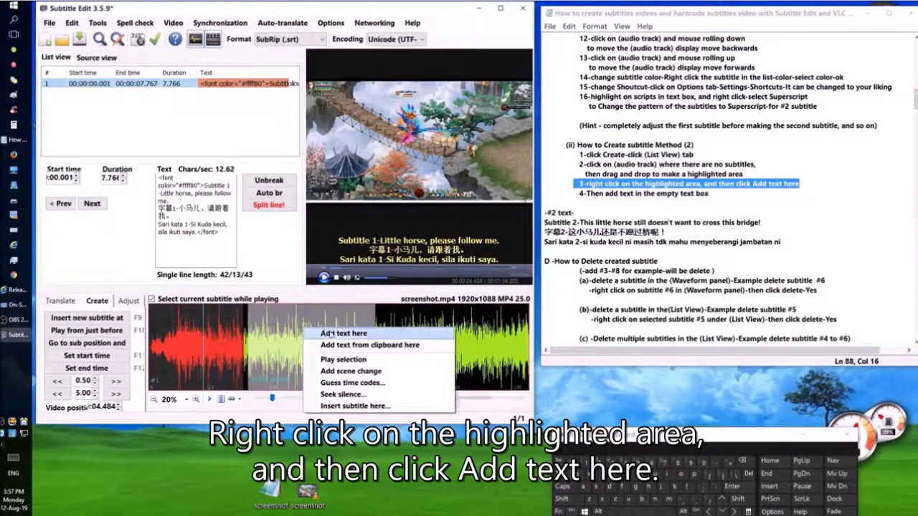
pyautogui.click(315, 334)
# - Copy the three-language #2 text from the notes and paste it into the empty second subtitle
pyautogui.moveTo(571, 193); pyautogui.dragTo(730, 194)
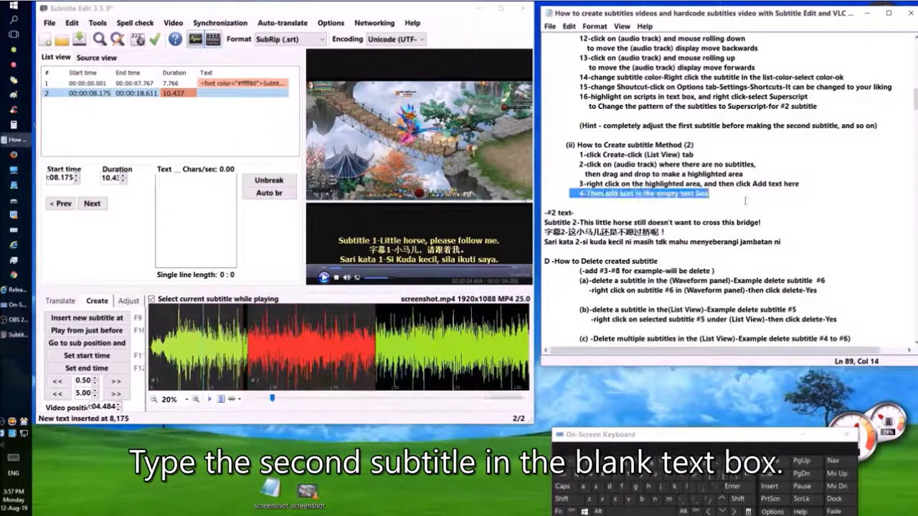
pyautogui.moveTo(588, 212); pyautogui.dragTo(544, 212)
pyautogui.click(76, 84)
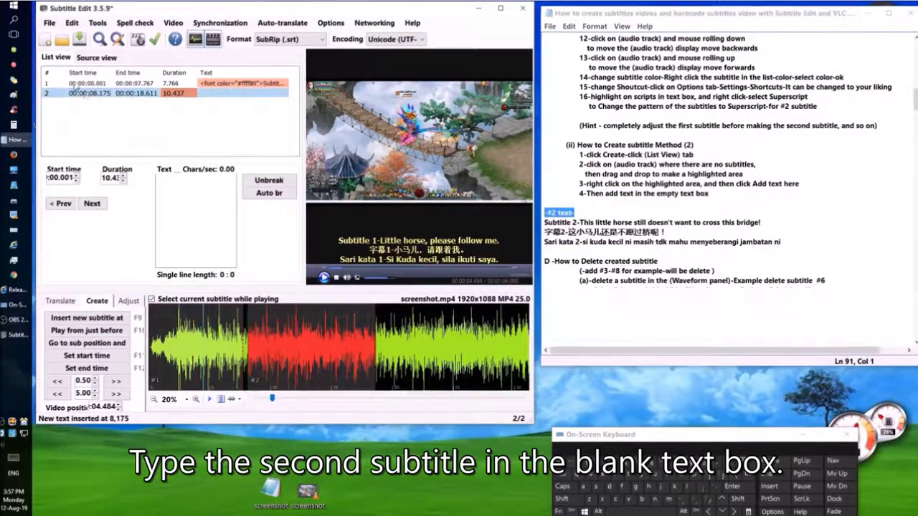
pyautogui.click(61, 93)
pyautogui.moveTo(545, 222); pyautogui.dragTo(781, 242)
pyautogui.rightClick(586, 228)
pyautogui.click(601, 259)
pyautogui.rightClick(179, 190)
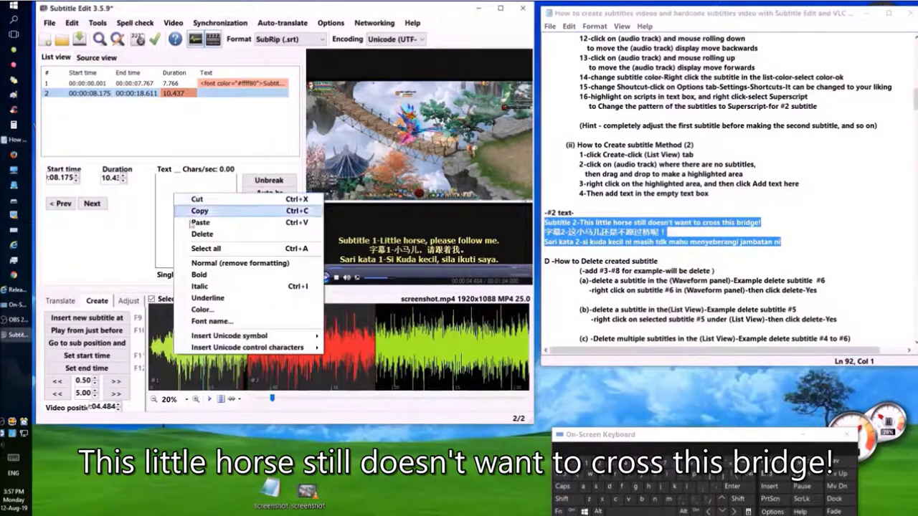
pyautogui.click(199, 222)
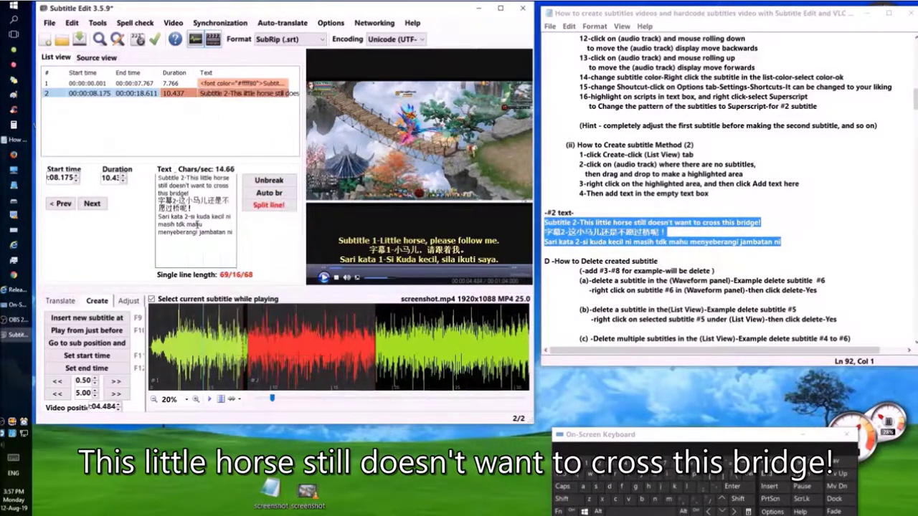
# - Preview the first and second subtitles on the video at points inside their waveform blocks
pyautogui.click(286, 332)
pyautogui.click(214, 316)
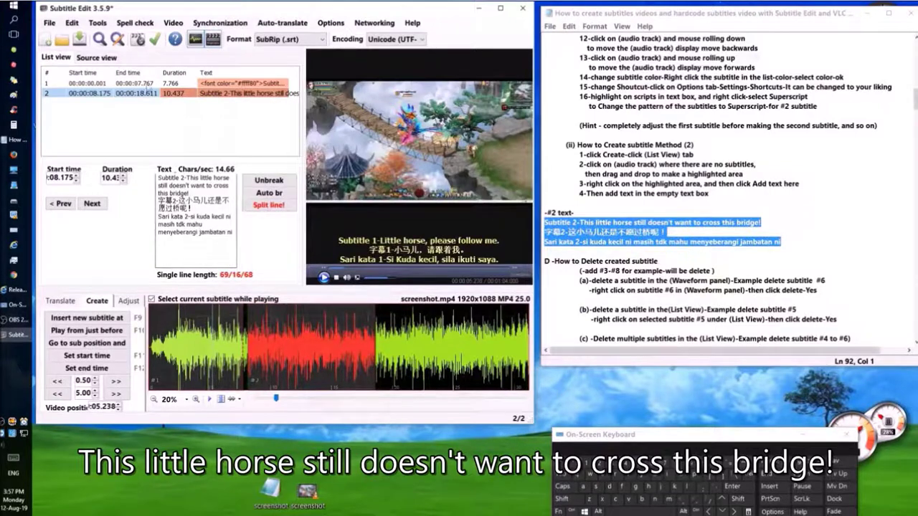
pyautogui.click(307, 337)
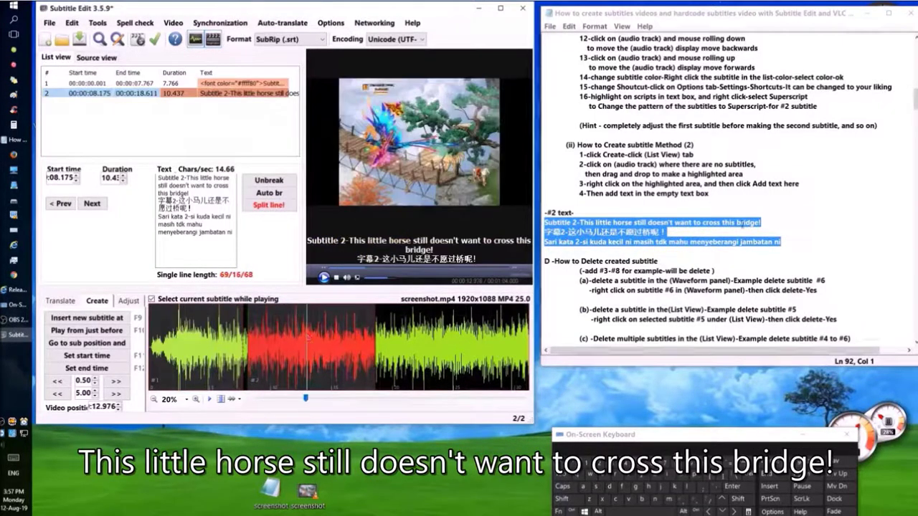
# - Highlight instruction 16 in the notes, format the second subtitle's whole text as superscript, and compare it with the first subtitle on the video
pyautogui.click(758, 223)
pyautogui.moveTo(818, 107); pyautogui.dragTo(557, 101)
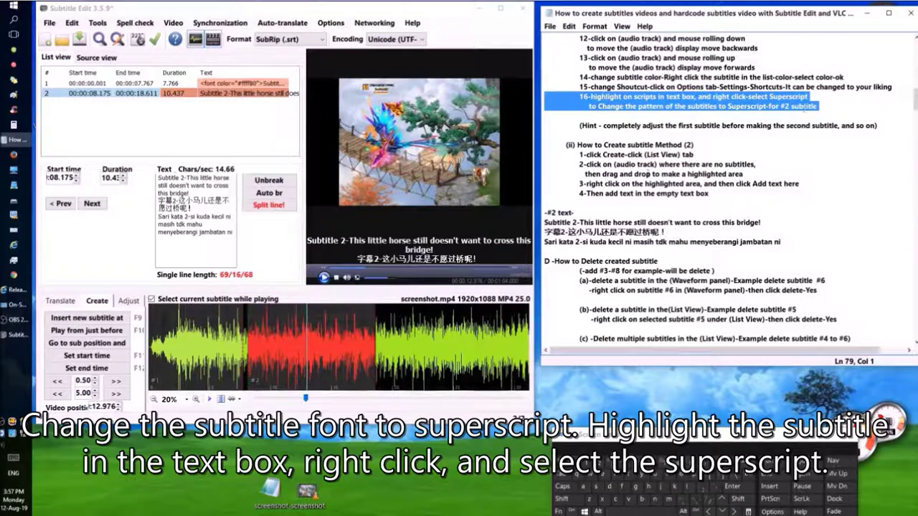
pyautogui.moveTo(232, 241); pyautogui.dragTo(128, 169)
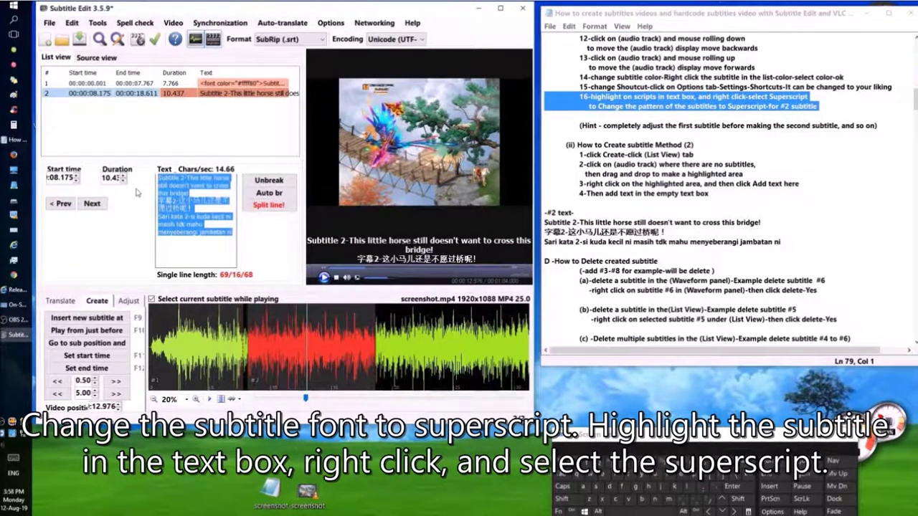
pyautogui.rightClick(164, 190)
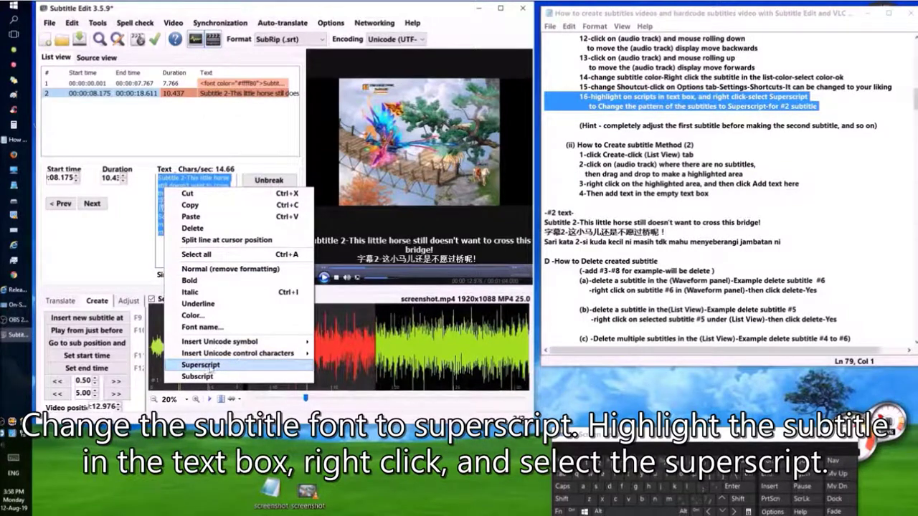
pyautogui.click(243, 366)
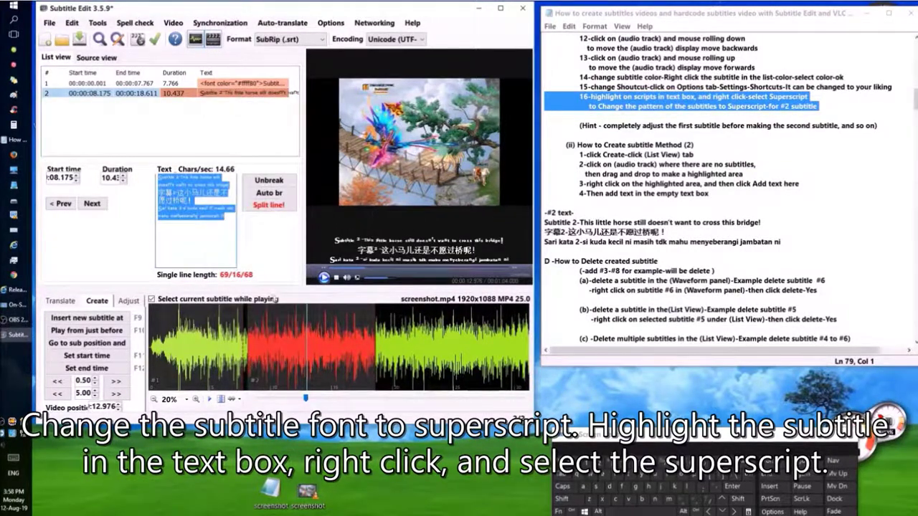
pyautogui.click(202, 334)
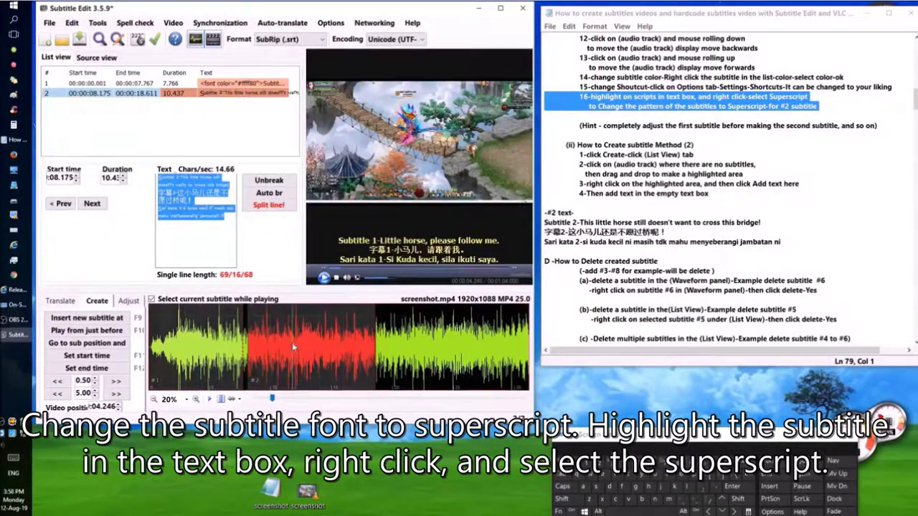
pyautogui.click(292, 342)
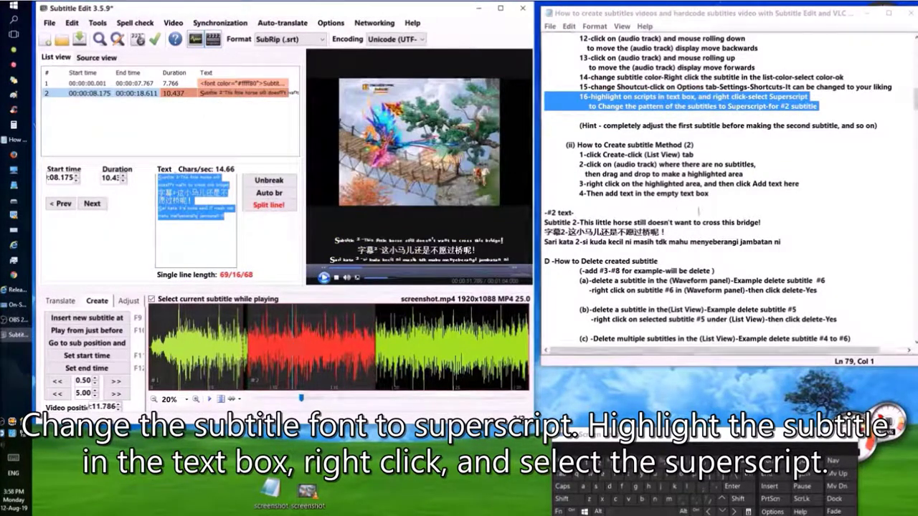
# - Highlight the section D heading on deleting subtitles and its note about adding #3-#8 in the notes
pyautogui.scroll(-3, 694, 251)
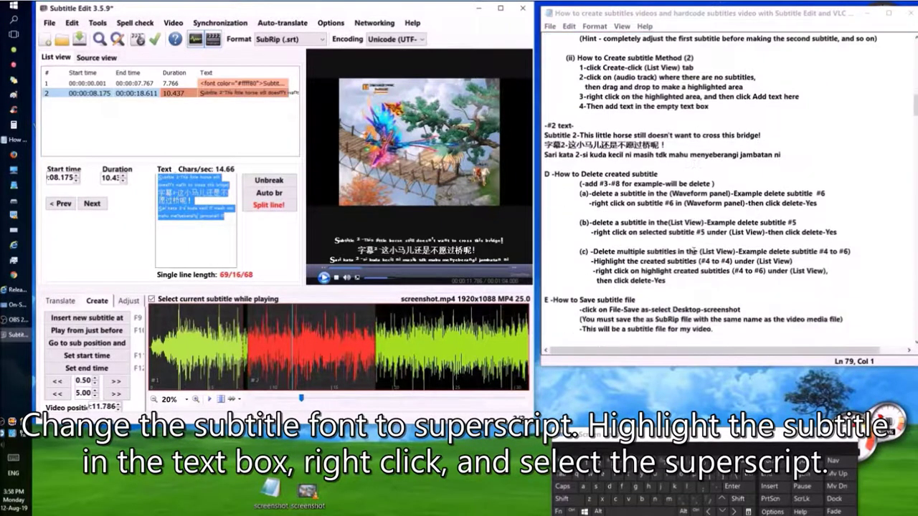
pyautogui.moveTo(544, 175); pyautogui.dragTo(537, 194)
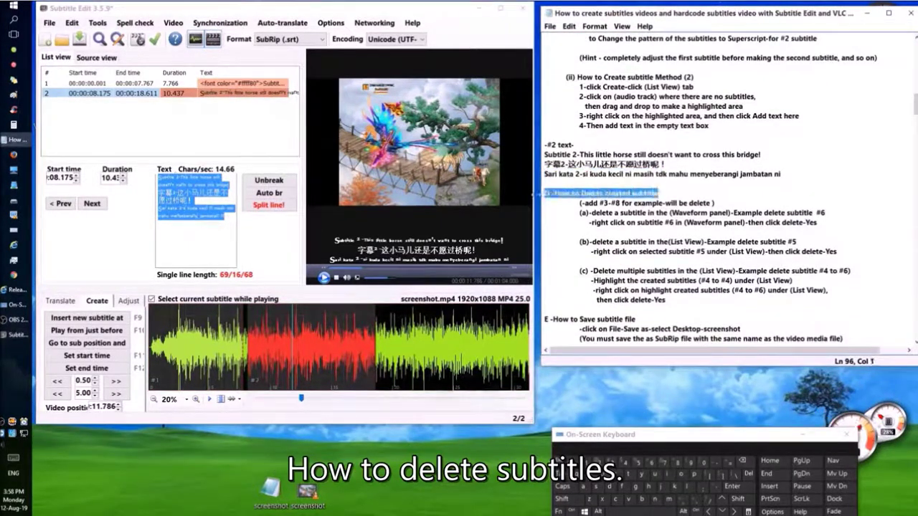
pyautogui.scroll(-5, 629, 230)
pyautogui.moveTo(577, 59); pyautogui.dragTo(726, 60)
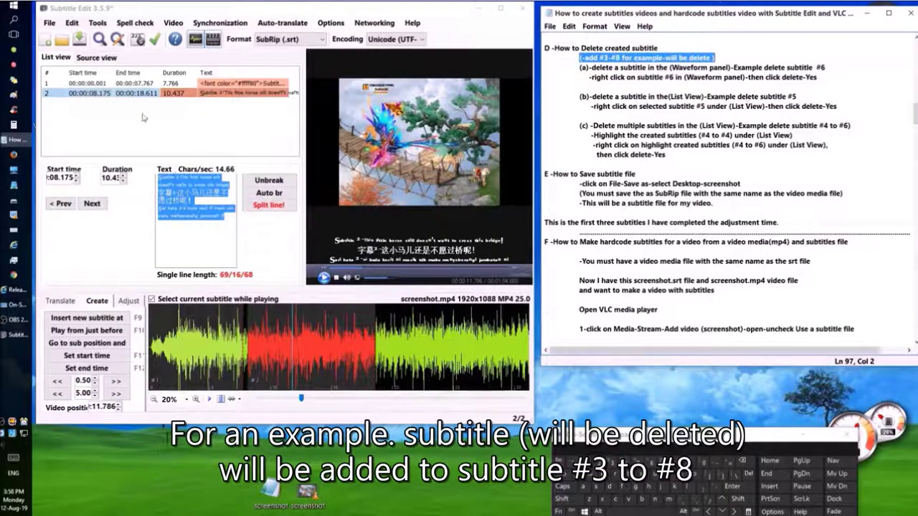
# - Insert six empty subtitles, #3 to #8, after the second subtitle in the list
pyautogui.rightClick(127, 118)
pyautogui.click(160, 120)
pyautogui.rightClick(135, 115)
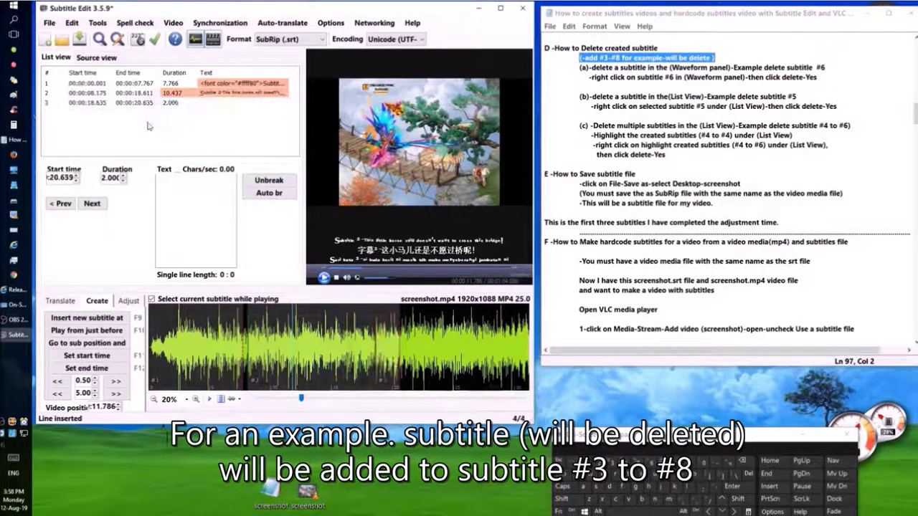
pyautogui.click(169, 122)
pyautogui.click(137, 138)
pyautogui.rightClick(120, 141)
pyautogui.click(140, 147)
pyautogui.rightClick(139, 145)
pyautogui.click(171, 149)
pyautogui.rightClick(170, 152)
pyautogui.click(185, 157)
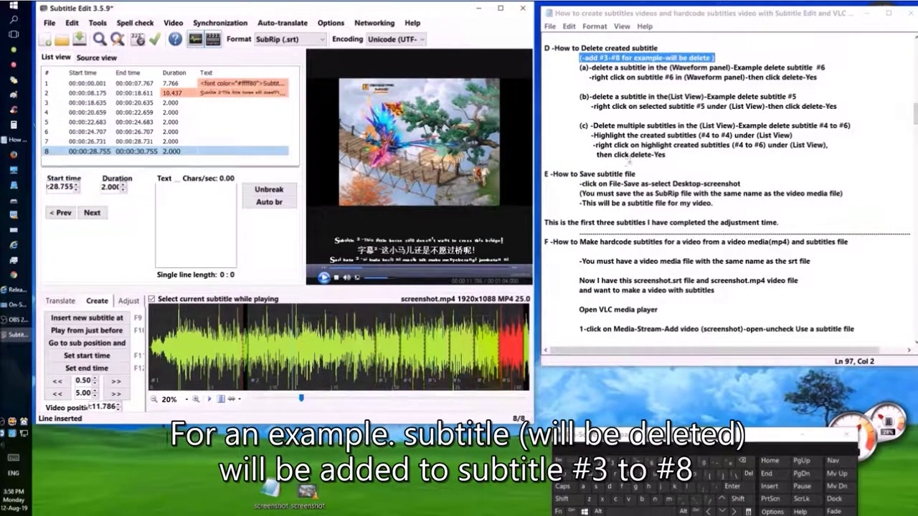
# - Highlight deletion method (a) in the notes, and play the video briefly from near its beginning
pyautogui.moveTo(578, 67); pyautogui.dragTo(816, 78)
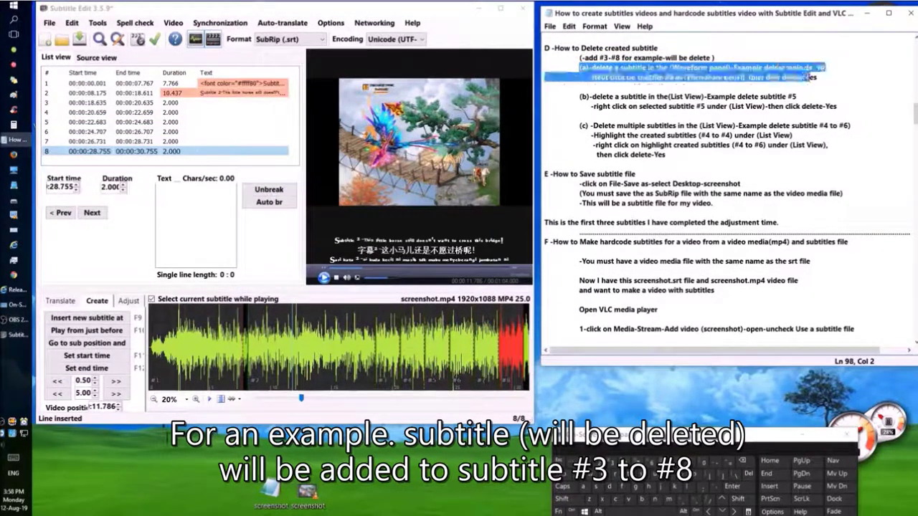
pyautogui.click(651, 93)
pyautogui.click(715, 57)
pyautogui.moveTo(300, 399); pyautogui.dragTo(240, 399)
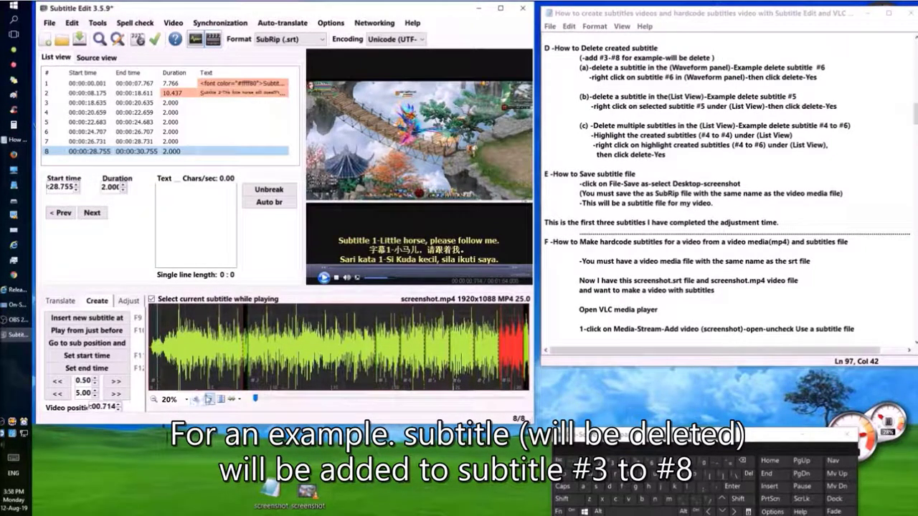
pyautogui.click(209, 398)
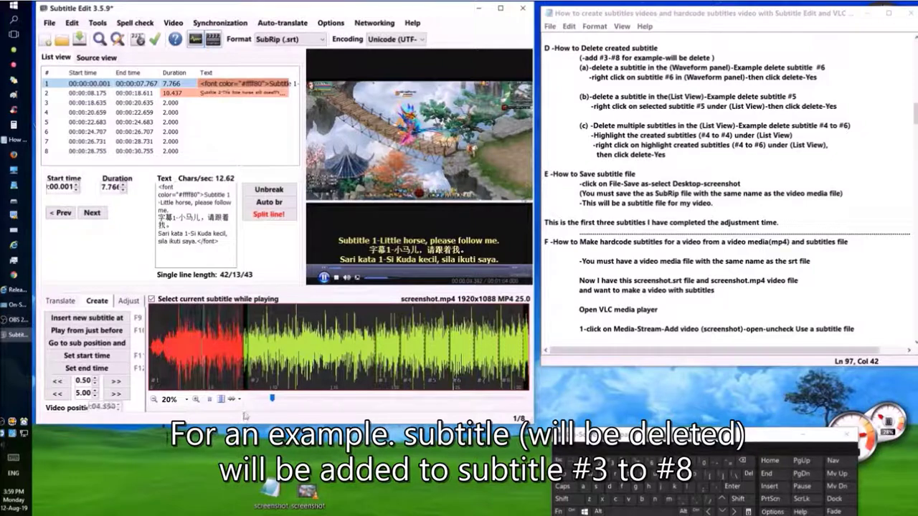
pyautogui.click(209, 400)
# - Copy "will be delete" from the notes and paste it as the text of subtitles #3, #4 and #5
pyautogui.click(180, 104)
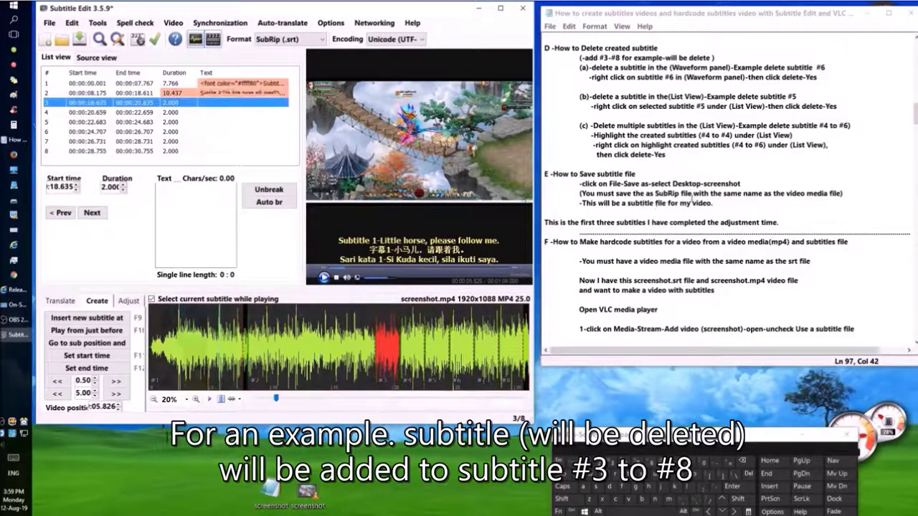
pyautogui.moveTo(709, 58); pyautogui.dragTo(665, 59)
pyautogui.rightClick(194, 203)
pyautogui.click(216, 224)
pyautogui.click(168, 112)
pyautogui.rightClick(179, 193)
pyautogui.click(203, 218)
pyautogui.click(179, 122)
pyautogui.rightClick(175, 207)
pyautogui.click(198, 231)
# - Paste "will be delete" as the text of subtitles #6, #7 and #8
pyautogui.hotkey('alt', 'Down')
pyautogui.rightClick(171, 193)
pyautogui.click(194, 218)
pyautogui.hotkey('alt', 'Down')
pyautogui.rightClick(181, 187)
pyautogui.click(206, 213)
pyautogui.hotkey('alt', 'Down')
pyautogui.rightClick(179, 193)
pyautogui.click(204, 220)
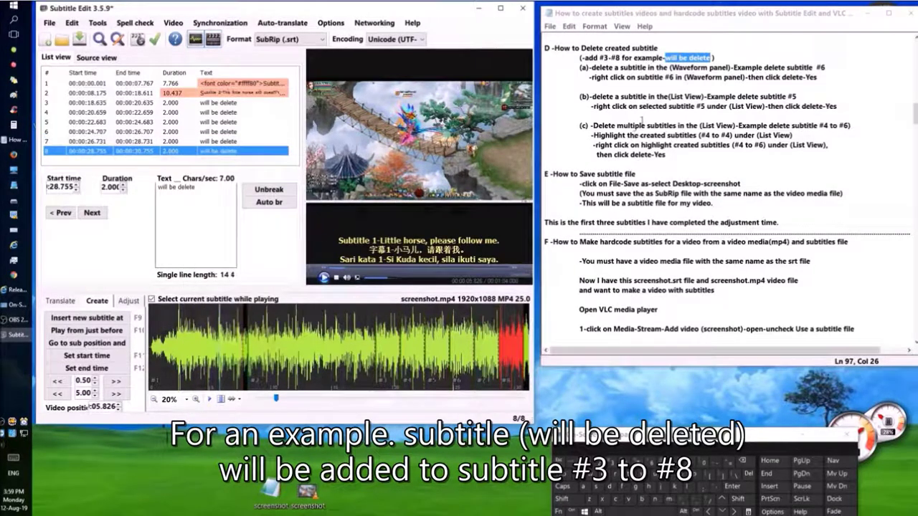
# - Highlight deletion method (a) in the notes, and play the video from the first subtitle into the placeholder subtitles
pyautogui.click(580, 87)
pyautogui.moveTo(581, 77); pyautogui.dragTo(746, 76)
pyautogui.moveTo(545, 87); pyautogui.dragTo(579, 67)
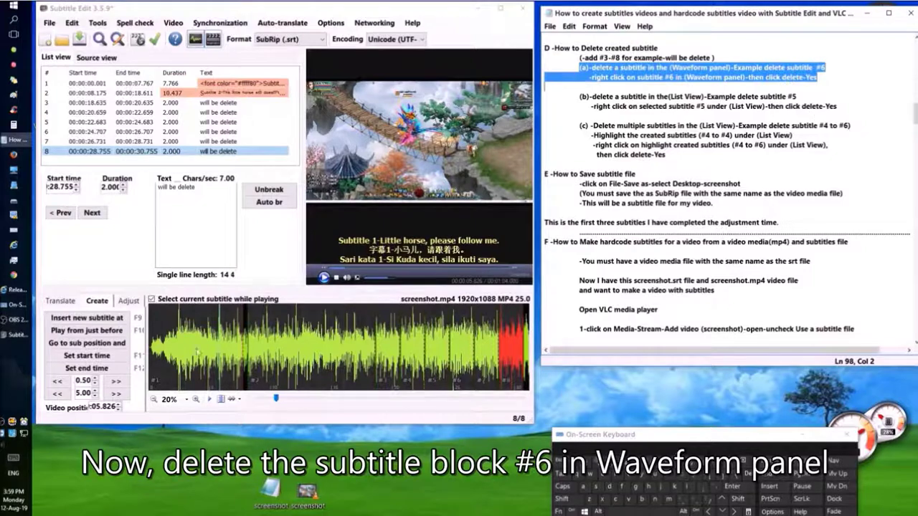
pyautogui.click(169, 370)
pyautogui.click(209, 399)
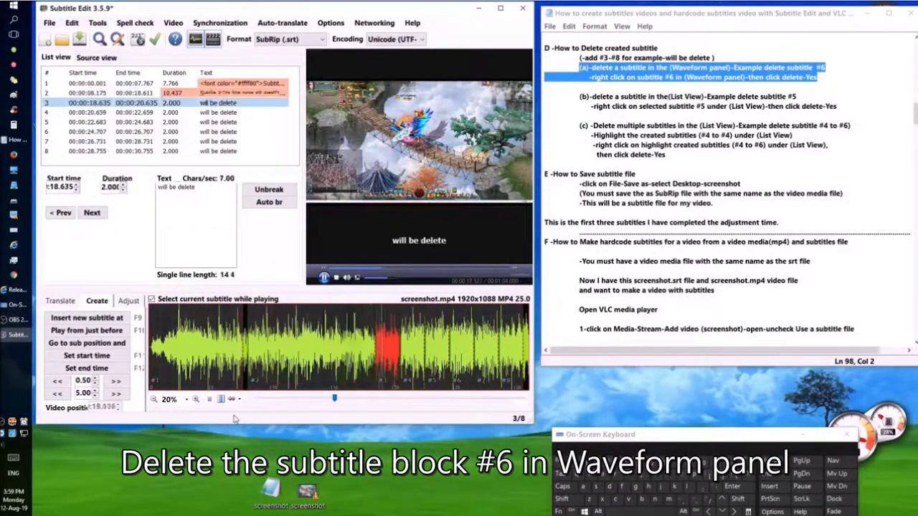
pyautogui.click(210, 400)
# - Highlight method (a) again and delete subtitle #6 from the waveform
pyautogui.click(609, 88)
pyautogui.moveTo(580, 68); pyautogui.dragTo(826, 81)
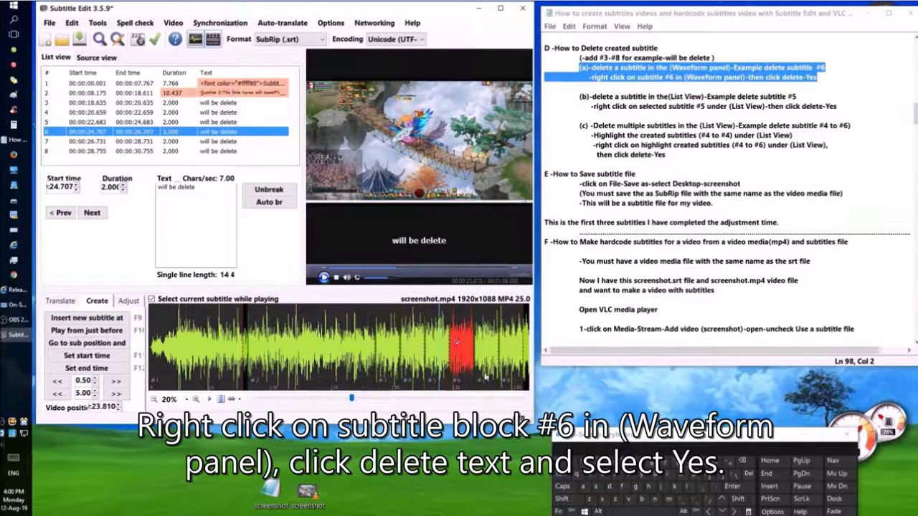
pyautogui.rightClick(459, 335)
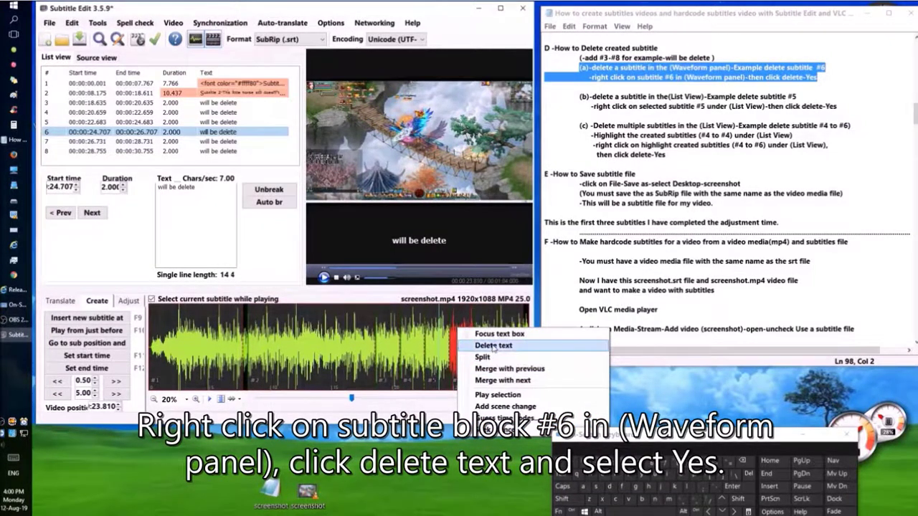
pyautogui.click(494, 346)
pyautogui.click(431, 299)
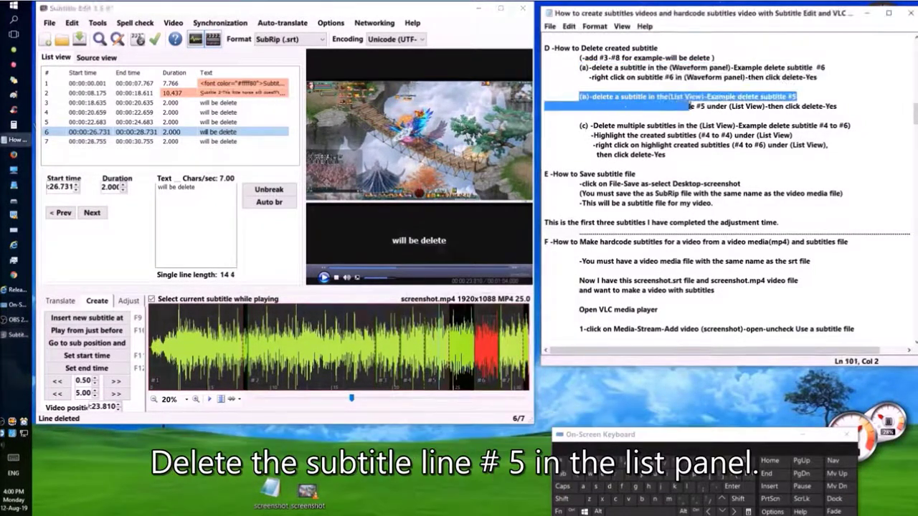
# - Highlight deletion method (b) in the notes and delete subtitle #5 from the list view, confirming the deletion
pyautogui.moveTo(764, 106); pyautogui.dragTo(847, 108)
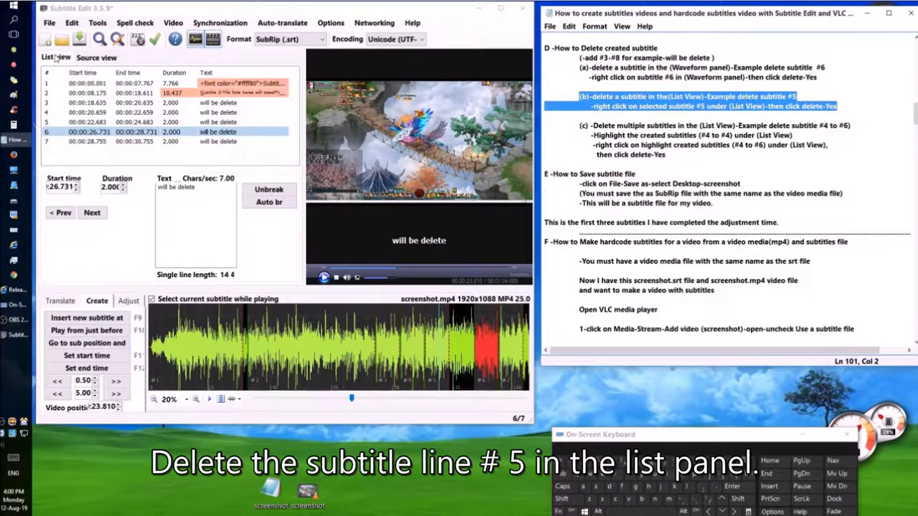
pyautogui.click(72, 122)
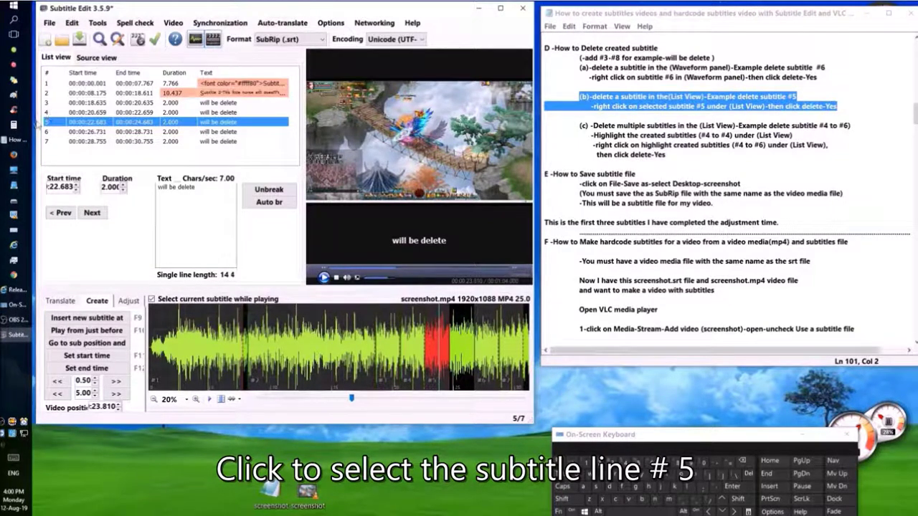
pyautogui.rightClick(188, 122)
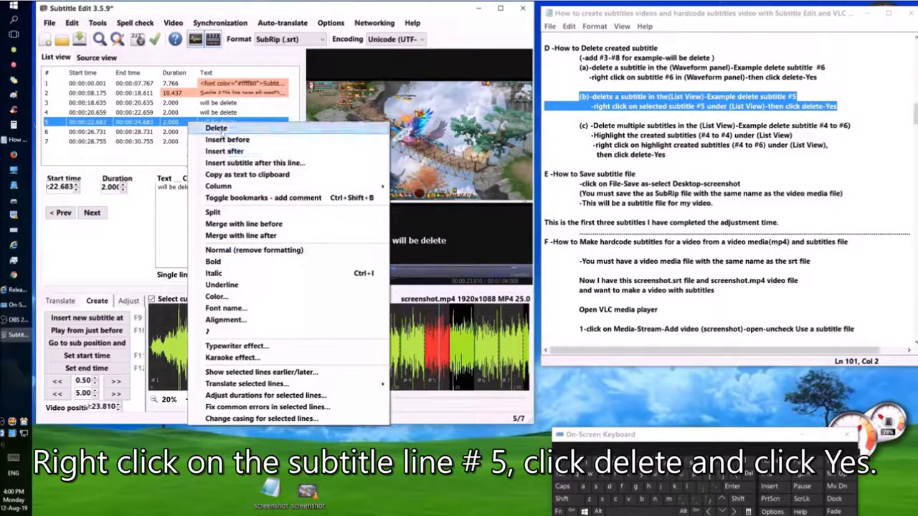
pyautogui.click(216, 128)
pyautogui.click(430, 299)
# - Highlight method (c) in the notes and delete subtitles #3 to #6 together from the list view
pyautogui.moveTo(579, 125); pyautogui.dragTo(809, 134)
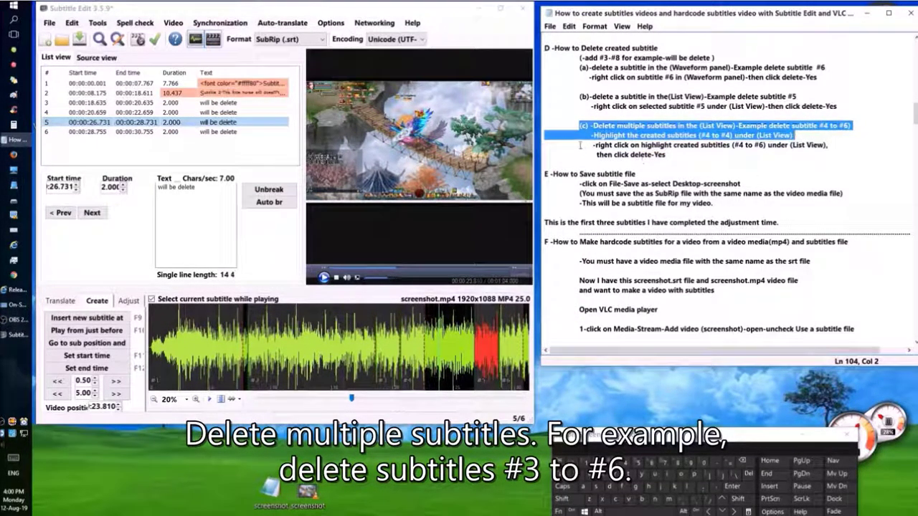
pyautogui.moveTo(222, 152); pyautogui.dragTo(198, 98)
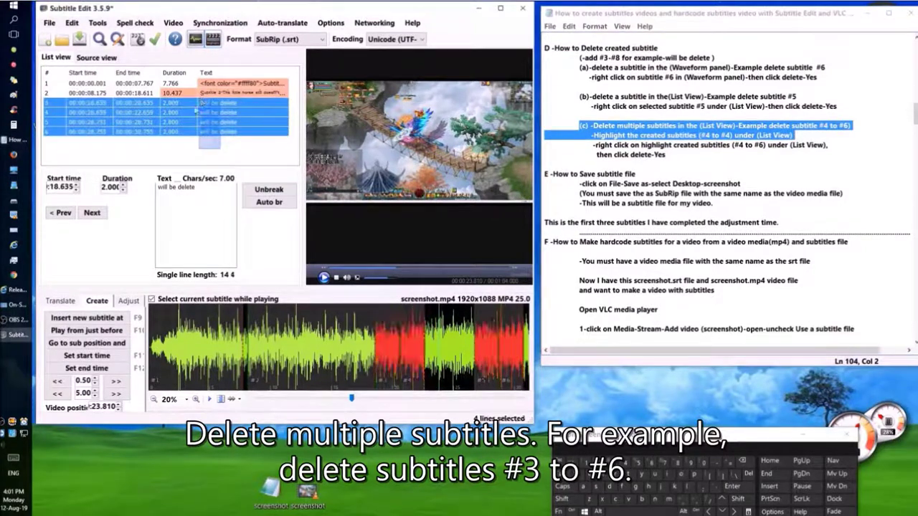
pyautogui.click(157, 147)
pyautogui.moveTo(273, 107); pyautogui.dragTo(228, 148)
pyautogui.moveTo(293, 147); pyautogui.dragTo(184, 102)
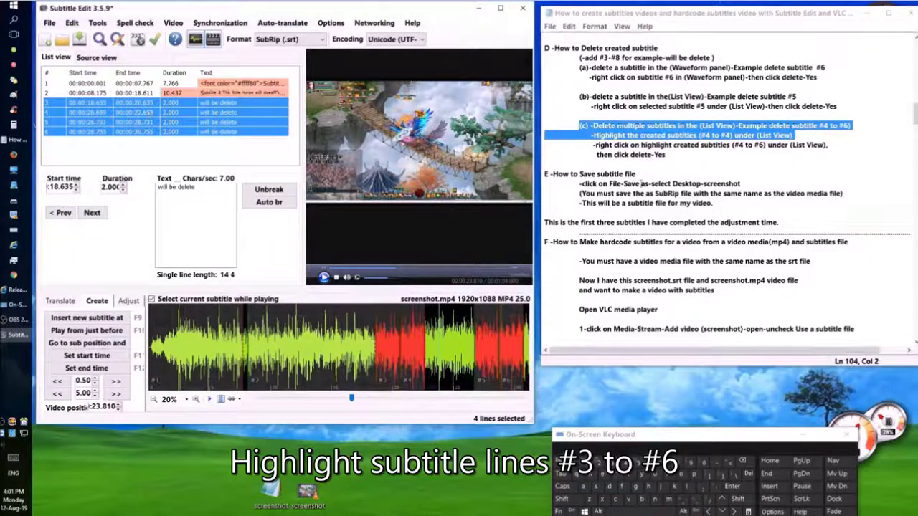
pyautogui.moveTo(546, 143); pyautogui.dragTo(667, 155)
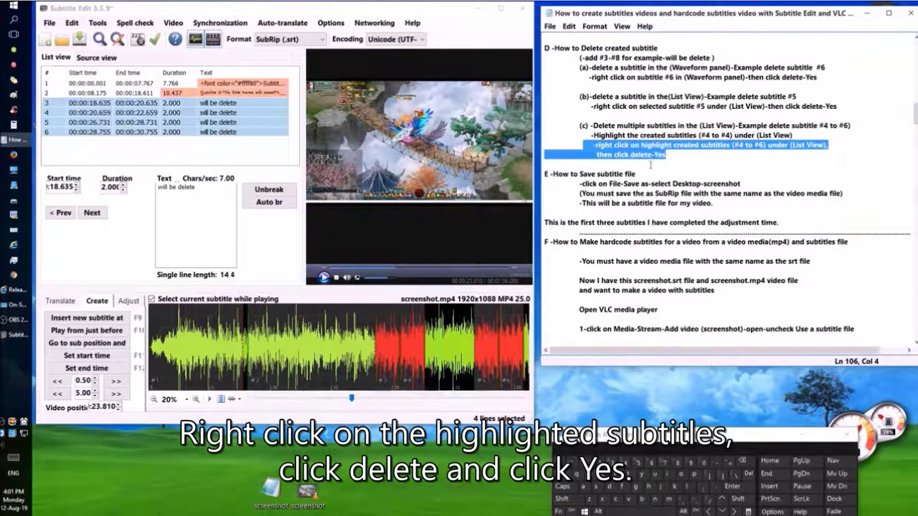
pyautogui.rightClick(180, 114)
pyautogui.click(204, 119)
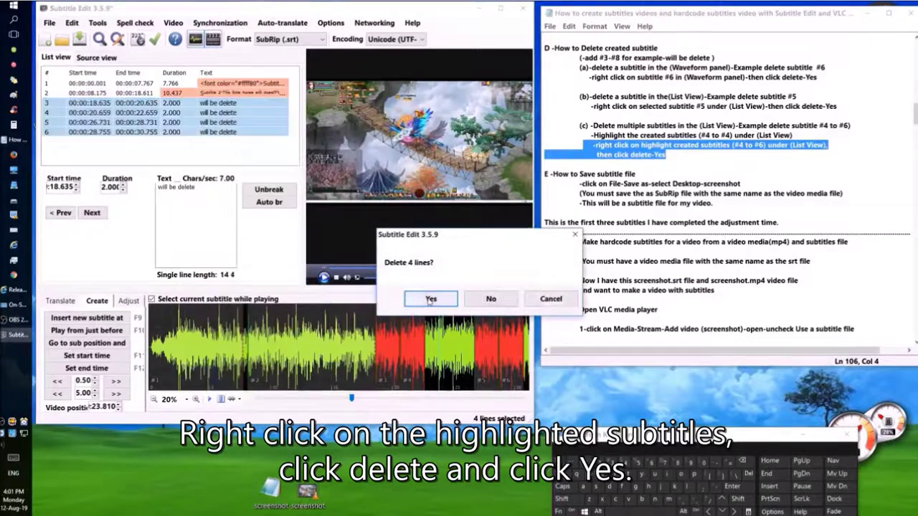
pyautogui.click(430, 298)
# - Highlight the saving instructions in the notes and start saving the subtitles to the Desktop as a SubRip file named screenshot
pyautogui.moveTo(629, 174); pyautogui.dragTo(852, 192)
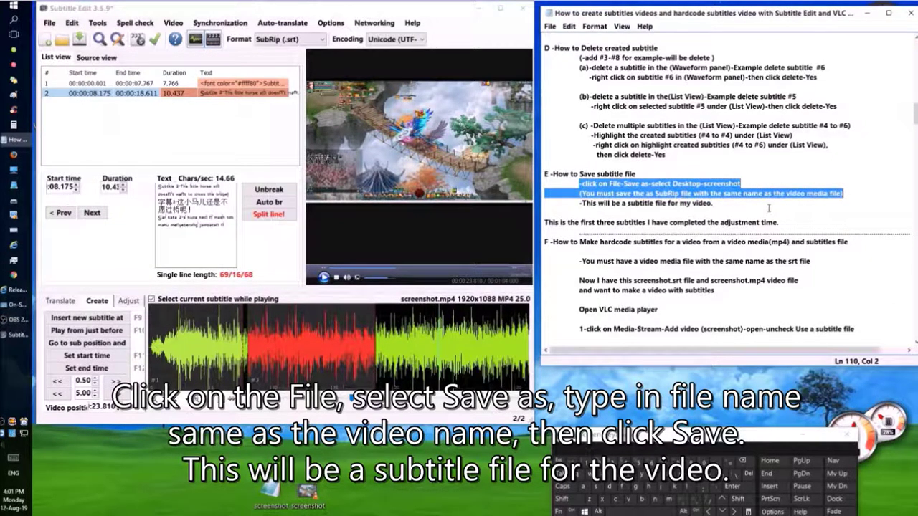
pyautogui.click(48, 23)
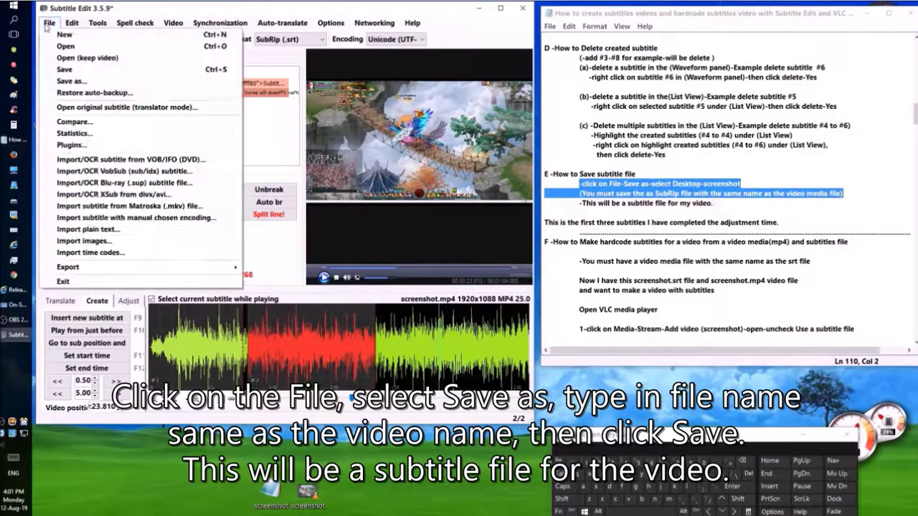
pyautogui.click(71, 80)
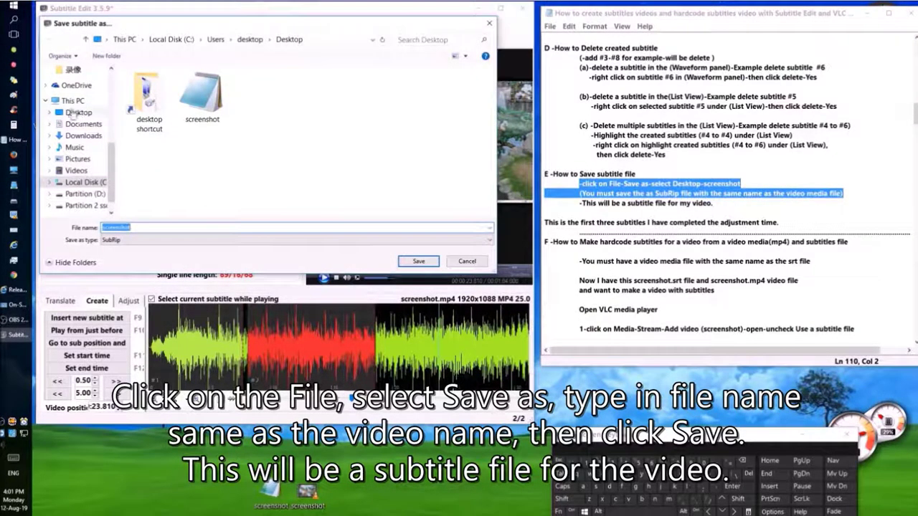
pyautogui.click(77, 112)
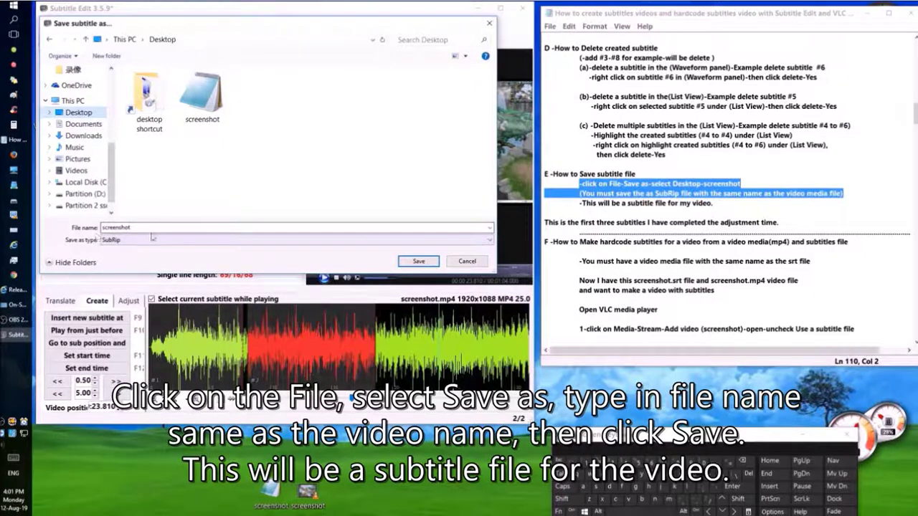
# - Delete the existing screenshot subtitle file from the desktop and undo that deletion
pyautogui.rightClick(269, 494)
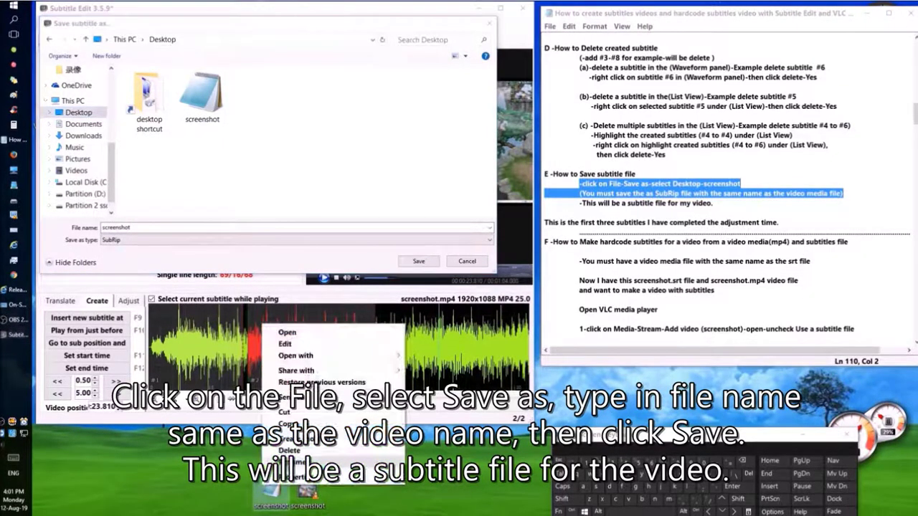
pyautogui.click(289, 451)
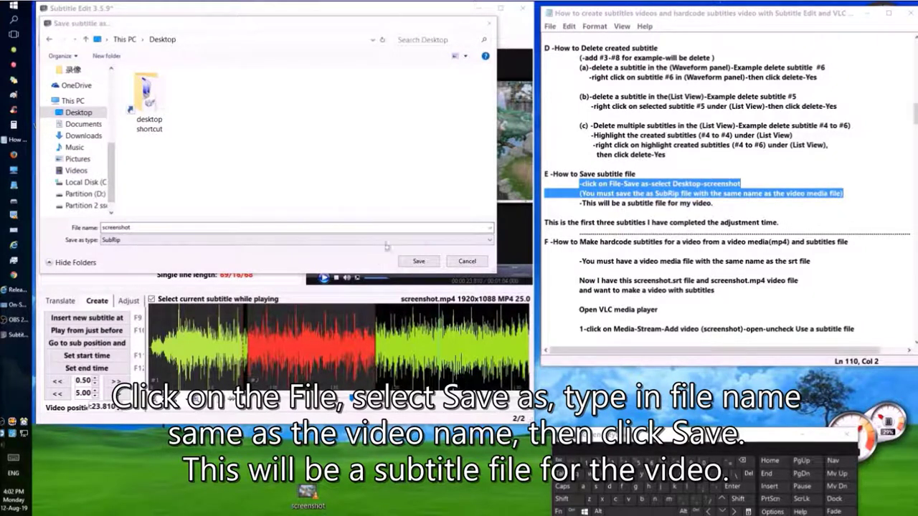
pyautogui.rightClick(168, 466)
pyautogui.click(208, 377)
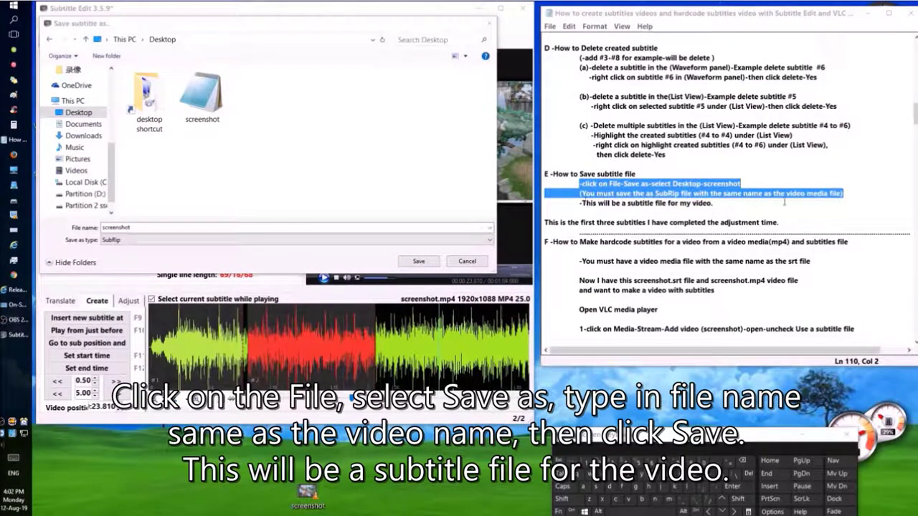
# - Highlight the same-name and subtitle-file notes, move the screenshot subtitle file beside the video on the desktop, and return to Subtitle Edit
pyautogui.moveTo(580, 193); pyautogui.dragTo(852, 195)
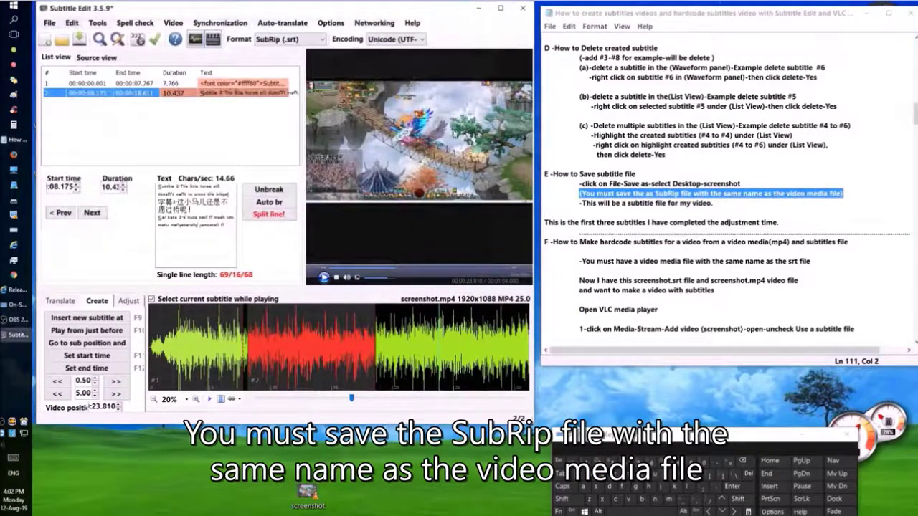
pyautogui.moveTo(579, 203); pyautogui.dragTo(713, 203)
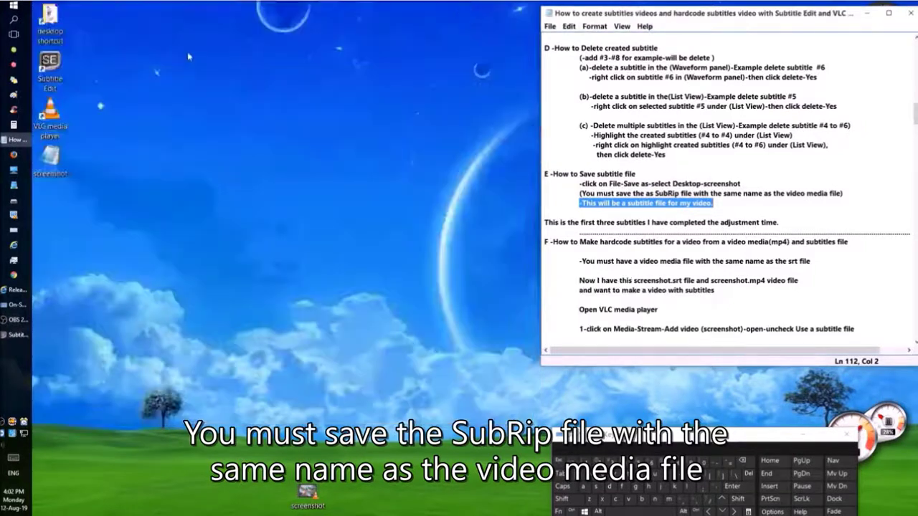
pyautogui.click(479, 8)
pyautogui.moveTo(282, 504); pyautogui.dragTo(273, 495)
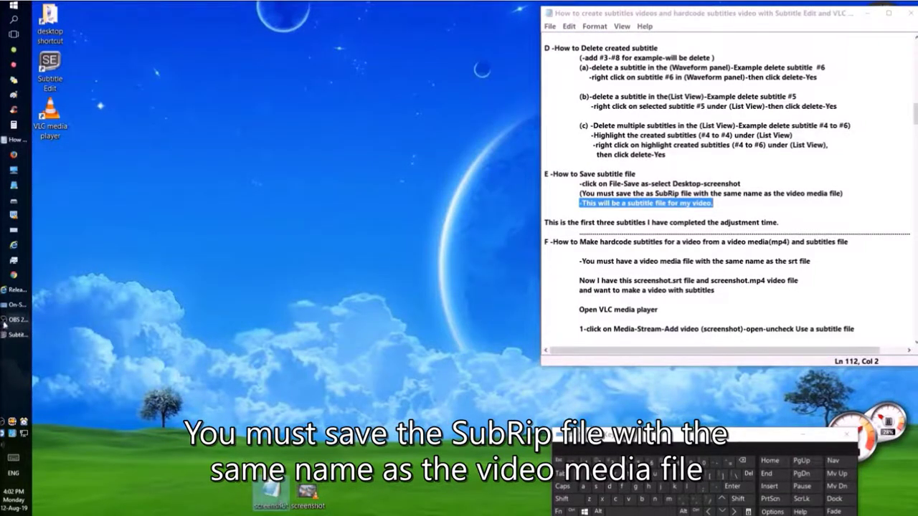
pyautogui.click(16, 335)
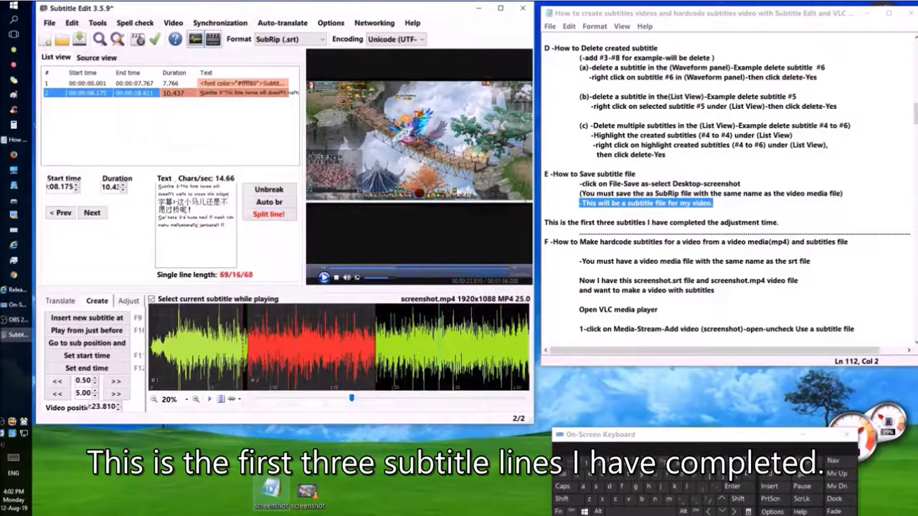
# - Open the desktop screenshot subtitle file in Notepad, examine its subtitle entries, and close it
pyautogui.rightClick(271, 489)
pyautogui.moveTo(308, 354)
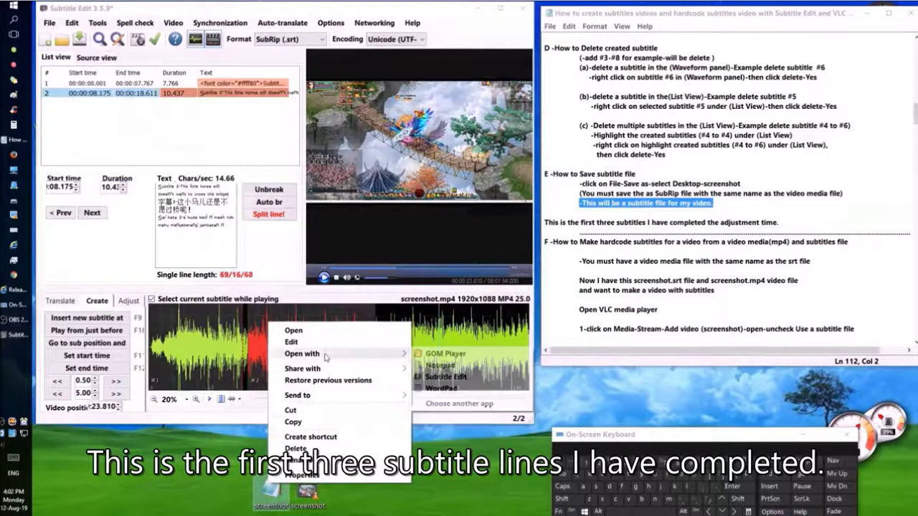
pyautogui.click(439, 365)
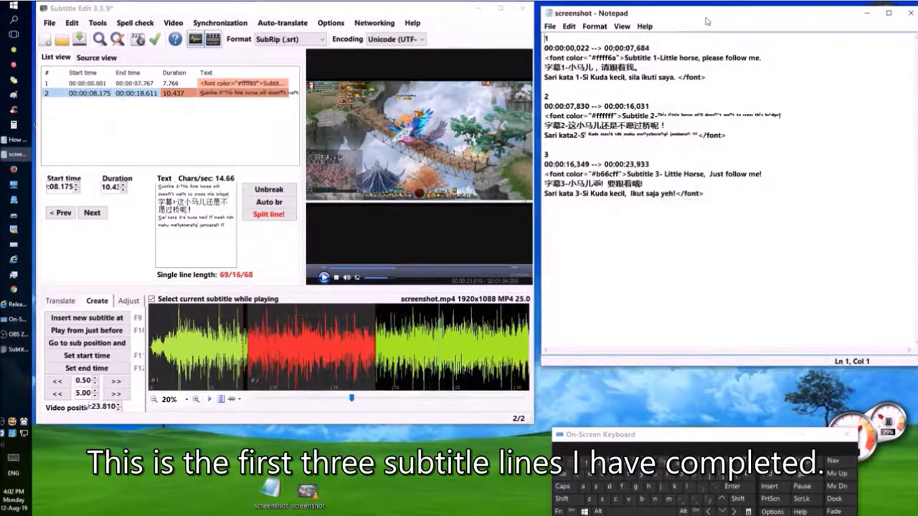
pyautogui.moveTo(706, 21); pyautogui.dragTo(290, 87)
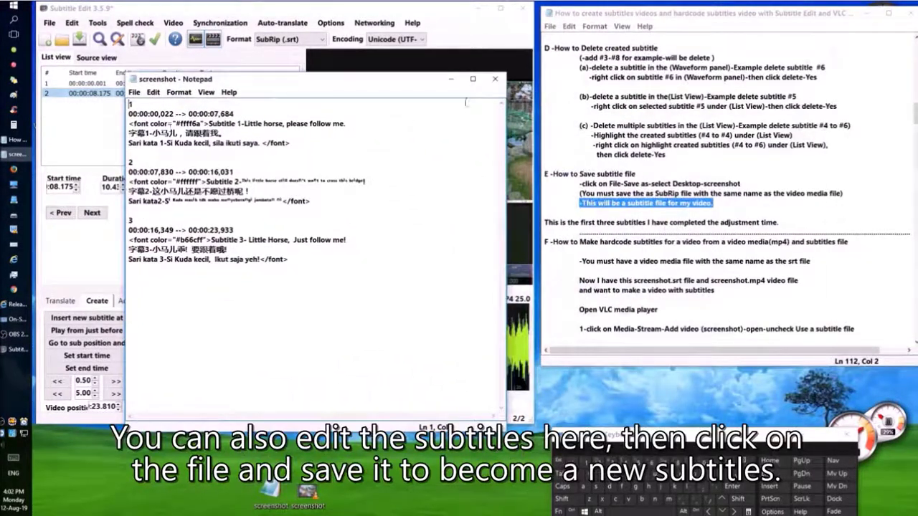
pyautogui.click(495, 79)
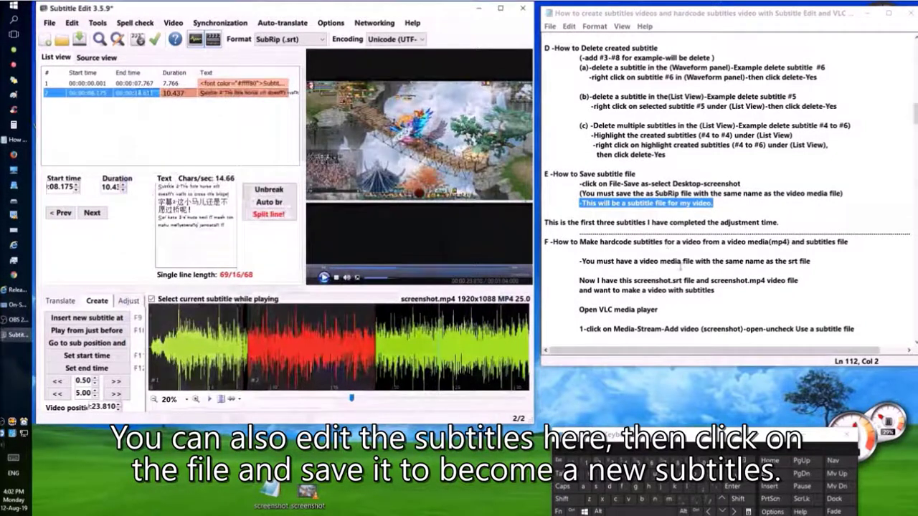
# - Highlight the note about the first three completed subtitles, and view the screenshot subtitle file in Notepad again before closing it
pyautogui.moveTo(544, 223); pyautogui.dragTo(774, 223)
pyautogui.rightClick(269, 492)
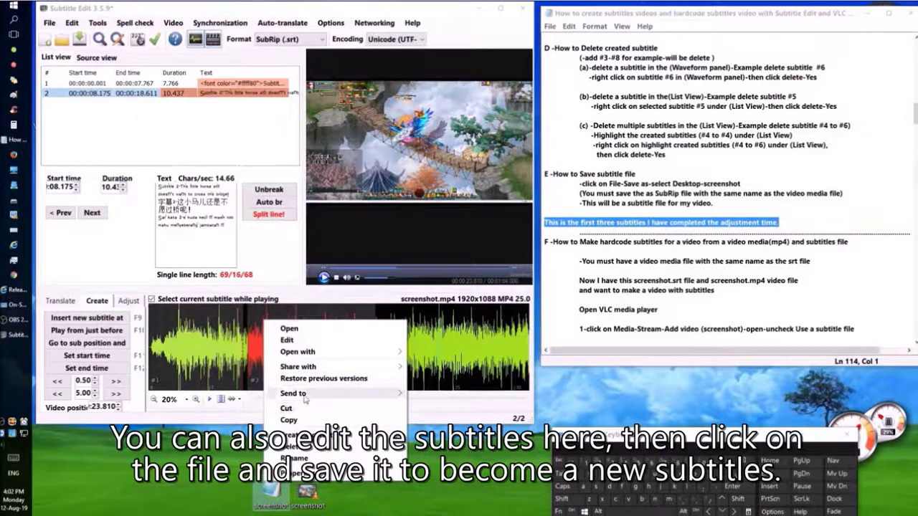
pyautogui.moveTo(314, 353)
pyautogui.click(430, 383)
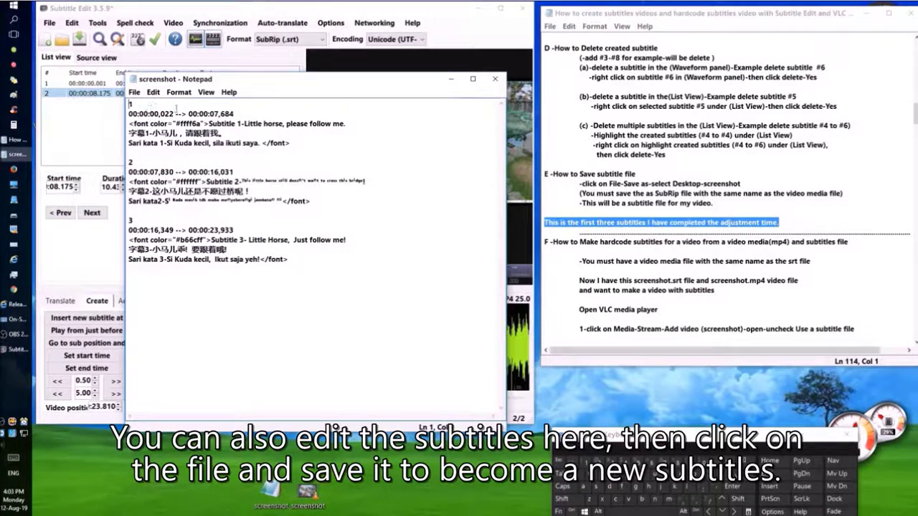
pyautogui.click(495, 78)
# - Highlight the section F heading on hardcoding subtitles in the notes and close Subtitle Edit without saving changes
pyautogui.scroll(-3, 593, 92)
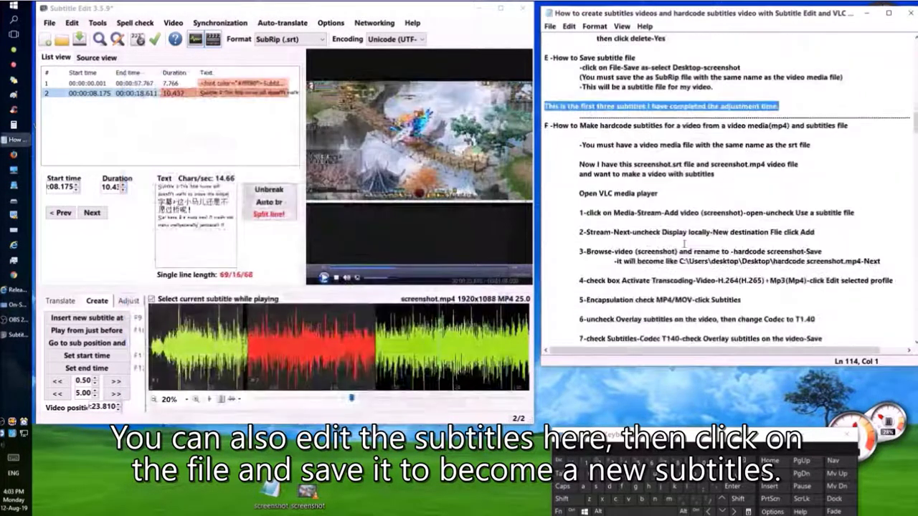
pyautogui.moveTo(545, 67); pyautogui.dragTo(855, 71)
pyautogui.click(523, 8)
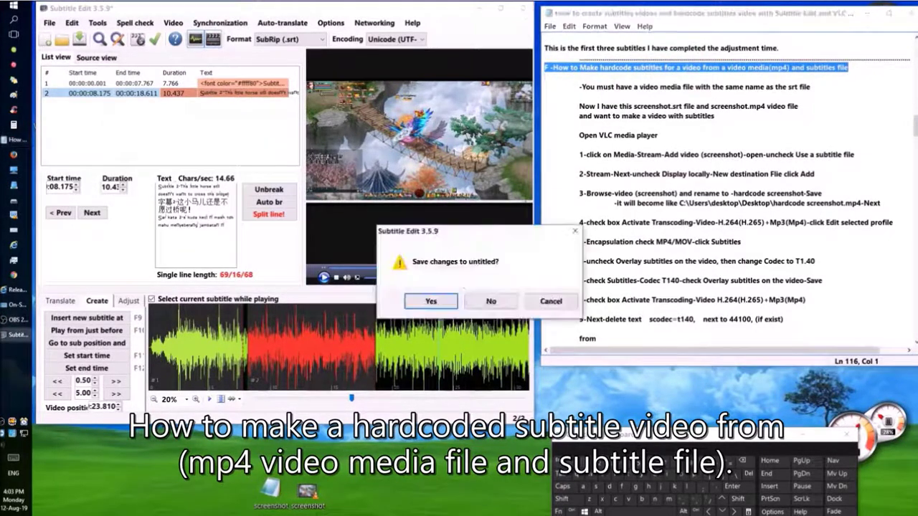
pyautogui.click(490, 301)
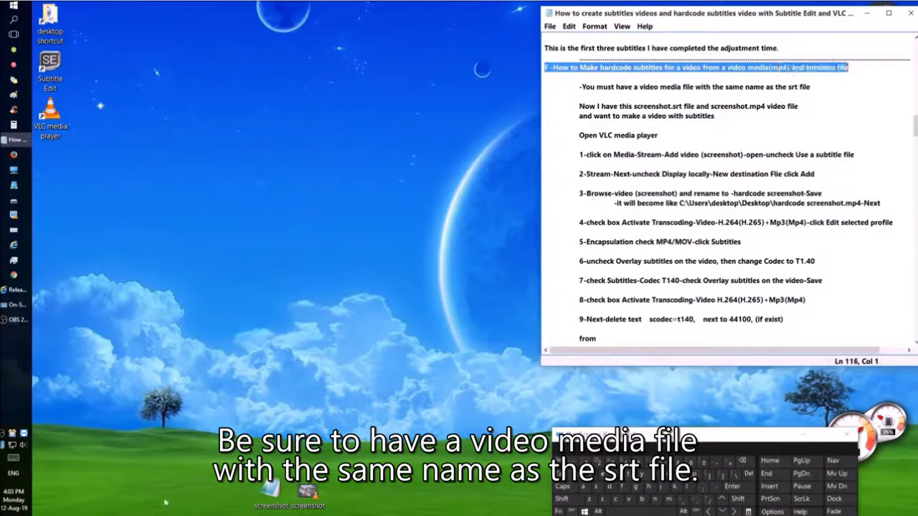
# - Highlight the same-name requirement in the notes and show the properties of the screenshot subtitle and video files side by side
pyautogui.moveTo(579, 87); pyautogui.dragTo(818, 87)
pyautogui.rightClick(272, 489)
pyautogui.click(286, 480)
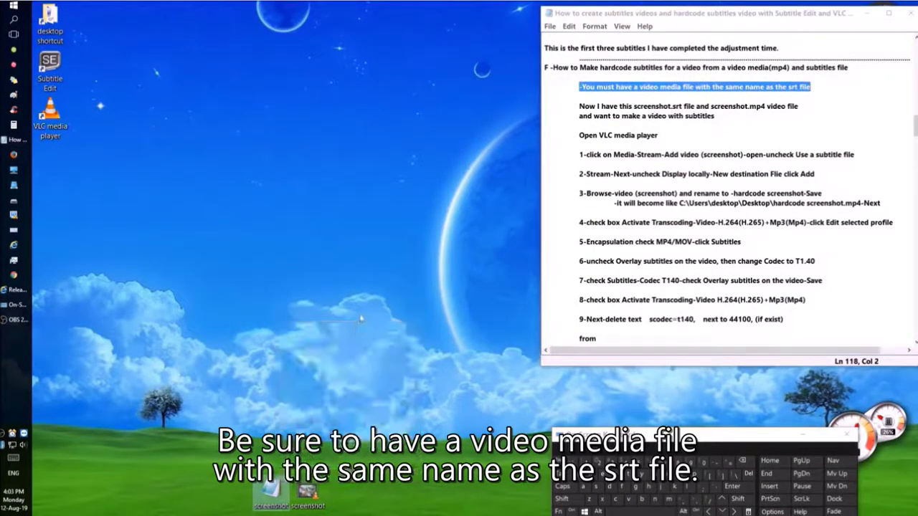
pyautogui.moveTo(379, 247); pyautogui.dragTo(154, 206)
pyautogui.rightClick(306, 491)
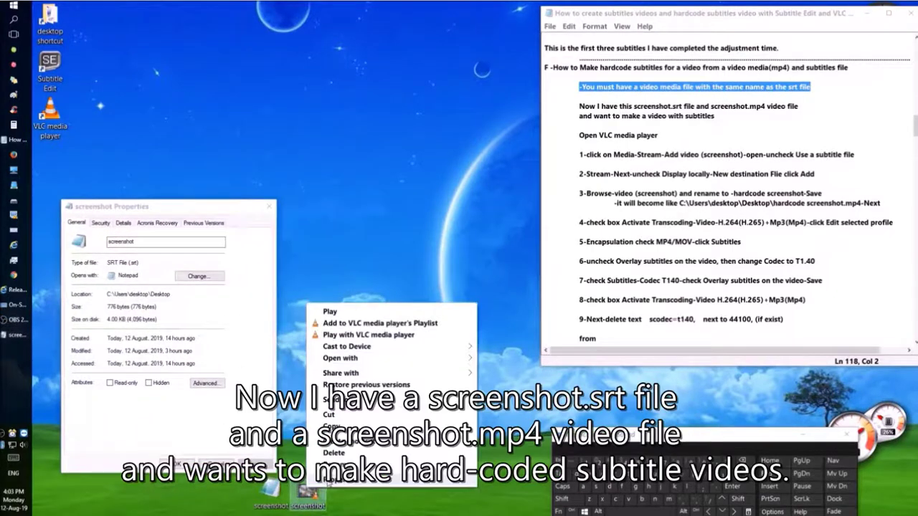
pyautogui.click(322, 480)
pyautogui.moveTo(373, 248); pyautogui.dragTo(354, 203)
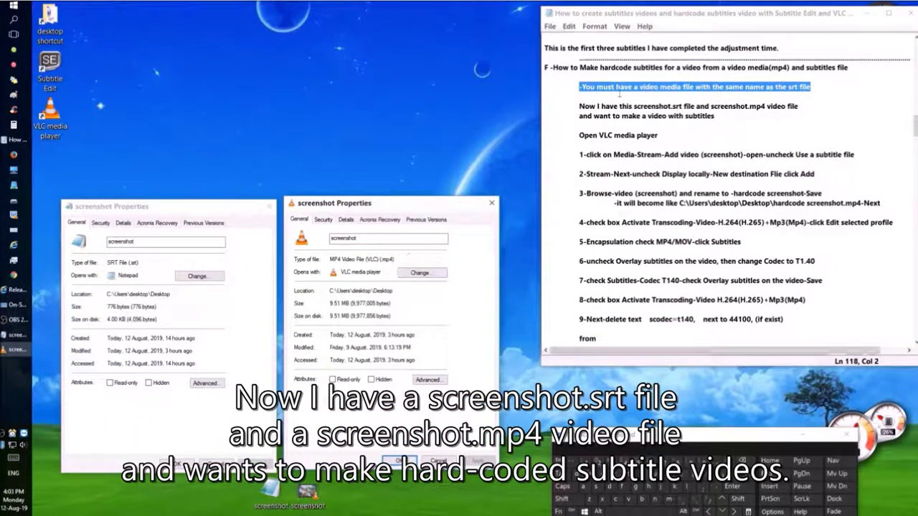
# - Highlight the note about making a video from screenshot.srt and screenshot.mp4, and close both properties windows
pyautogui.moveTo(579, 106); pyautogui.dragTo(712, 122)
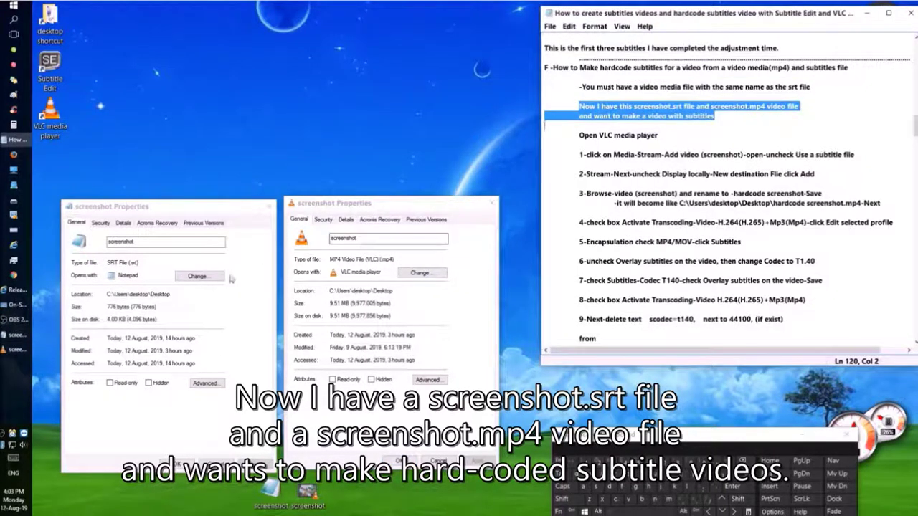
pyautogui.click(269, 206)
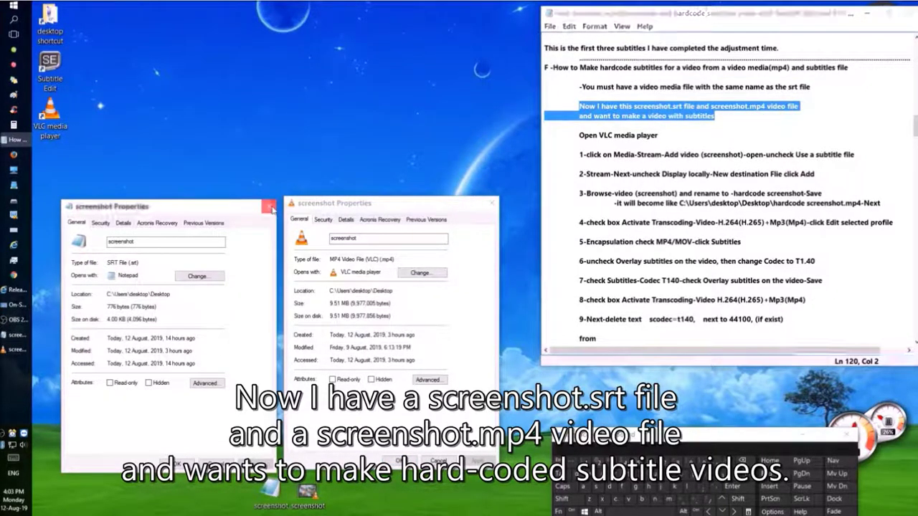
pyautogui.click(492, 203)
# - Open VLC media player, place its window beside the notes, and highlight streaming instruction 1 and its video name in the notes
pyautogui.moveTo(576, 136); pyautogui.dragTo(657, 135)
pyautogui.doubleClick(50, 115)
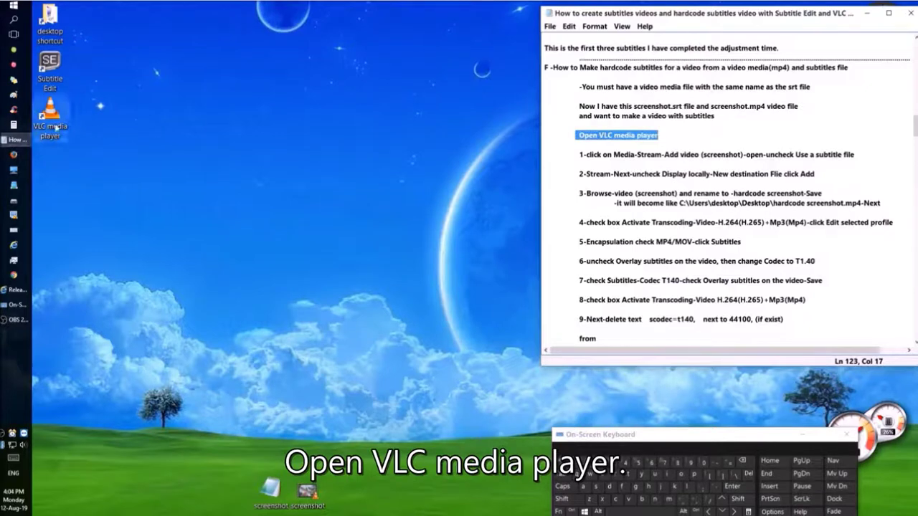
pyautogui.moveTo(738, 157); pyautogui.dragTo(314, 16)
pyautogui.moveTo(578, 155); pyautogui.dragTo(861, 158)
pyautogui.moveTo(741, 154); pyautogui.dragTo(713, 154)
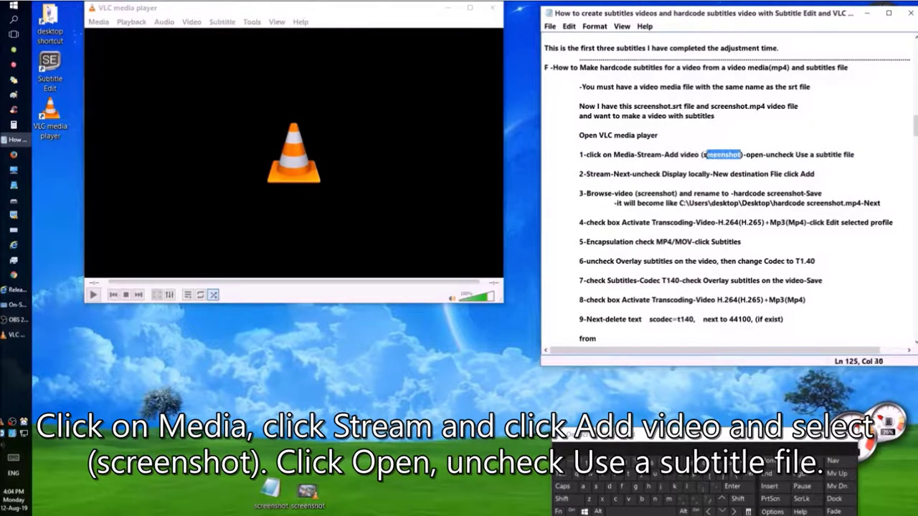
# - Highlight instruction 1 in the notes and add screenshot.mp4 from the Desktop as the media to stream in VLC
pyautogui.moveTo(577, 154); pyautogui.dragTo(864, 159)
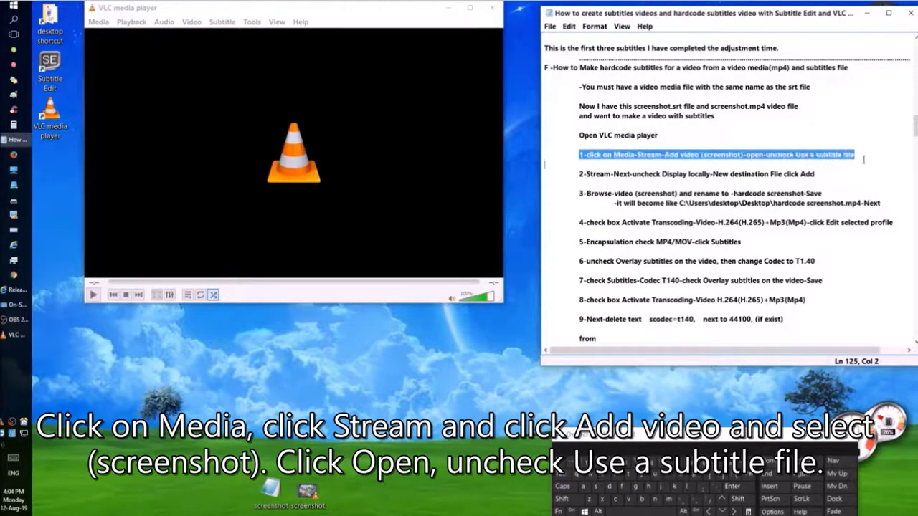
pyautogui.click(93, 25)
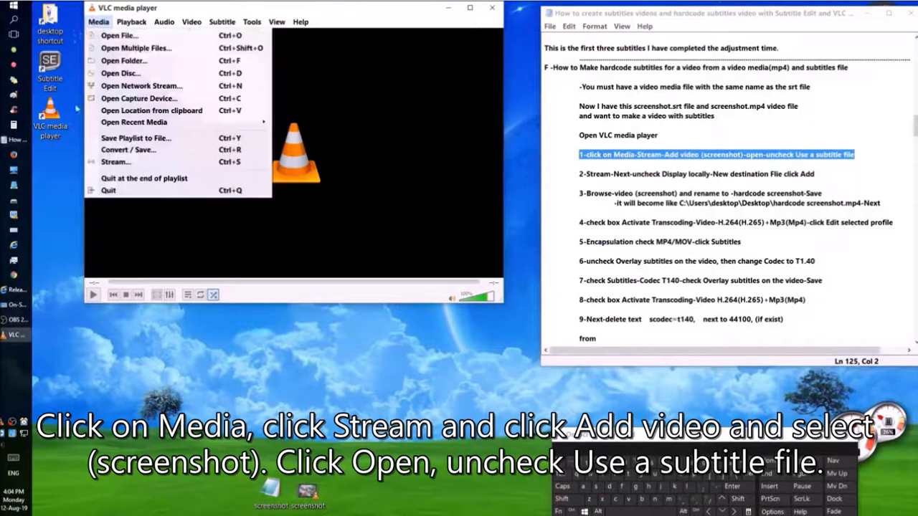
pyautogui.click(122, 161)
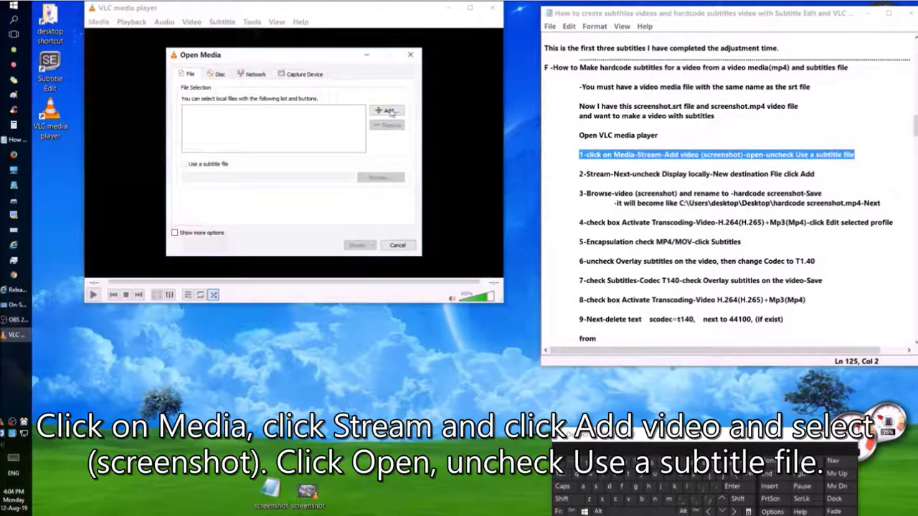
pyautogui.click(386, 111)
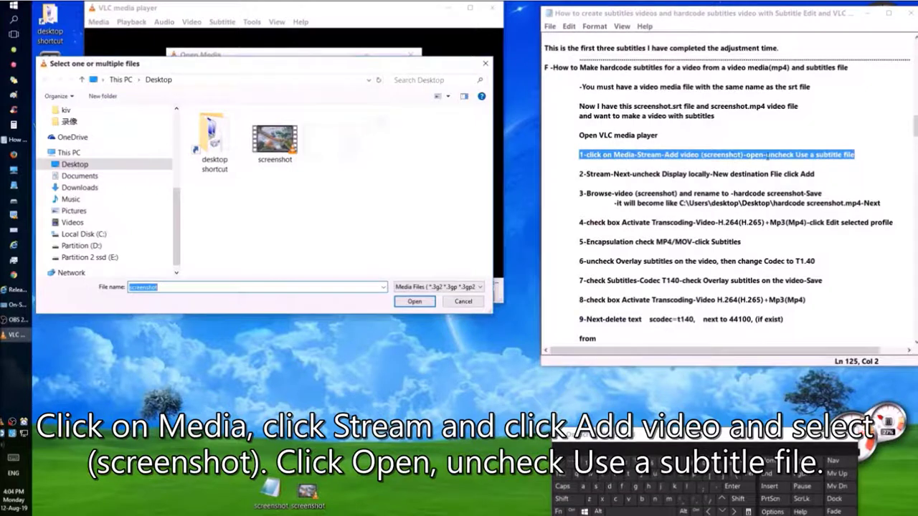
pyautogui.click(414, 301)
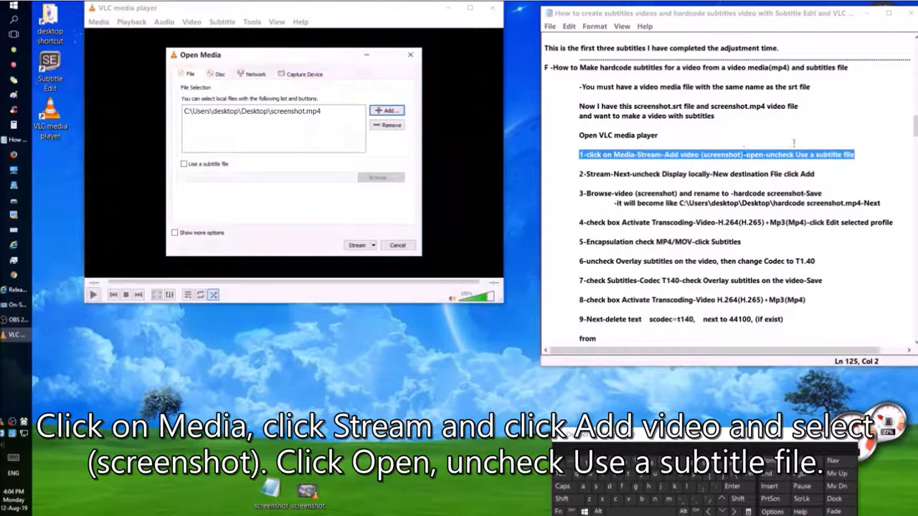
# - Highlight instruction 2 in the notes, start the stream output setup for screenshot.mp4, and add a File destination
pyautogui.moveTo(579, 174); pyautogui.dragTo(824, 174)
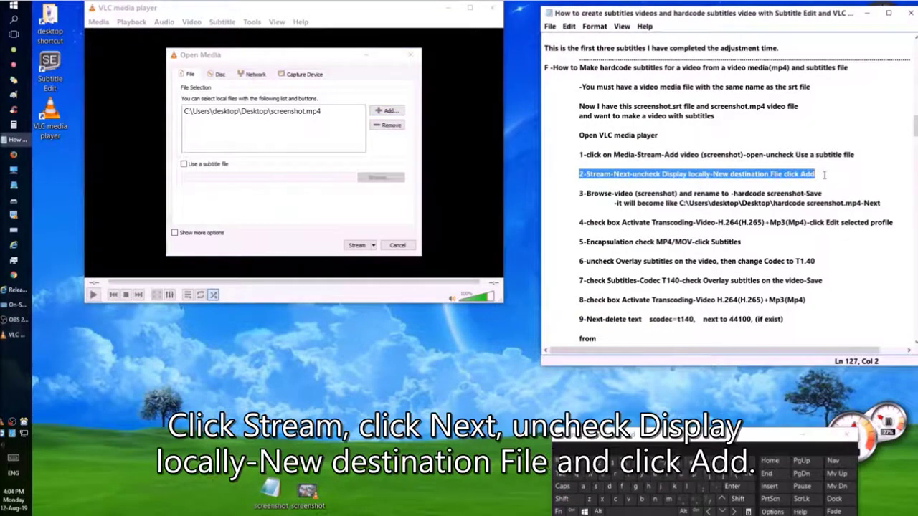
pyautogui.click(357, 245)
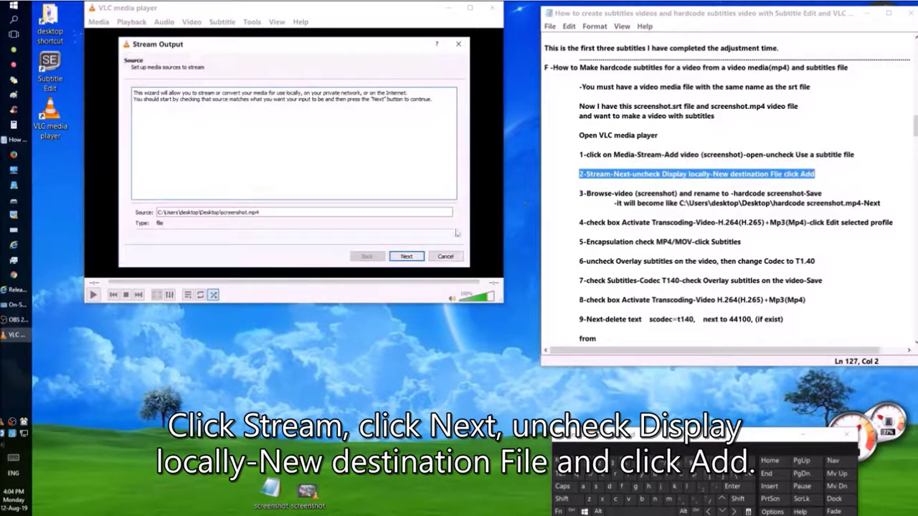
pyautogui.click(406, 258)
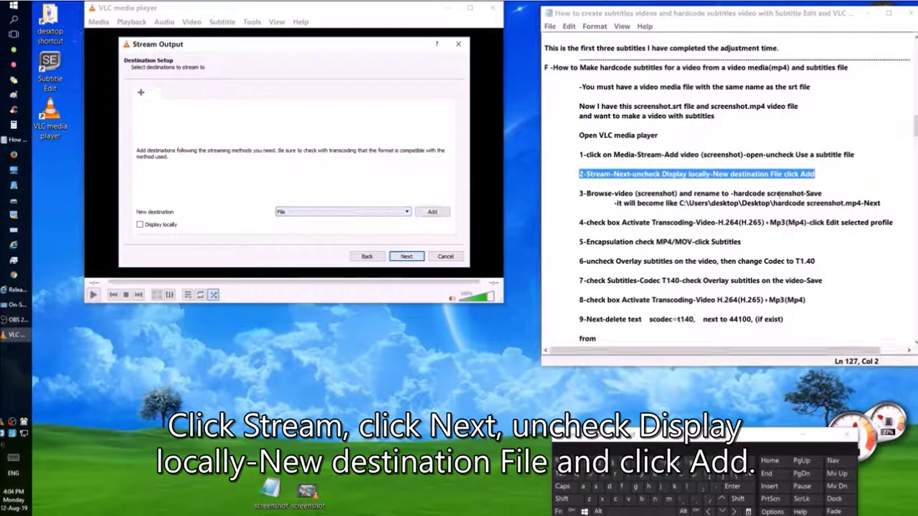
pyautogui.click(431, 211)
# - Copy the output name "hardcode screensho" from instruction 3 in the notes and highlight the whole instruction
pyautogui.moveTo(580, 193); pyautogui.dragTo(615, 194)
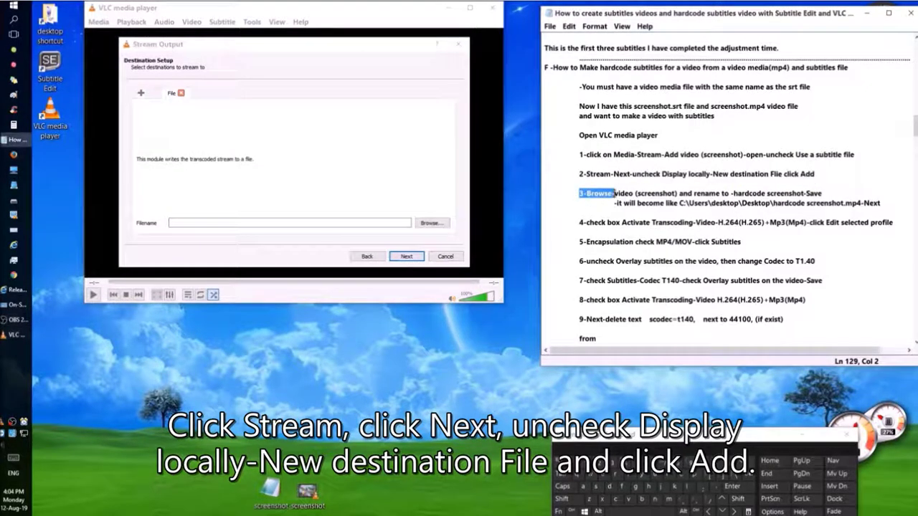
pyautogui.moveTo(801, 193); pyautogui.dragTo(732, 194)
pyautogui.rightClick(746, 193)
pyautogui.click(771, 226)
pyautogui.moveTo(579, 193); pyautogui.dragTo(881, 203)
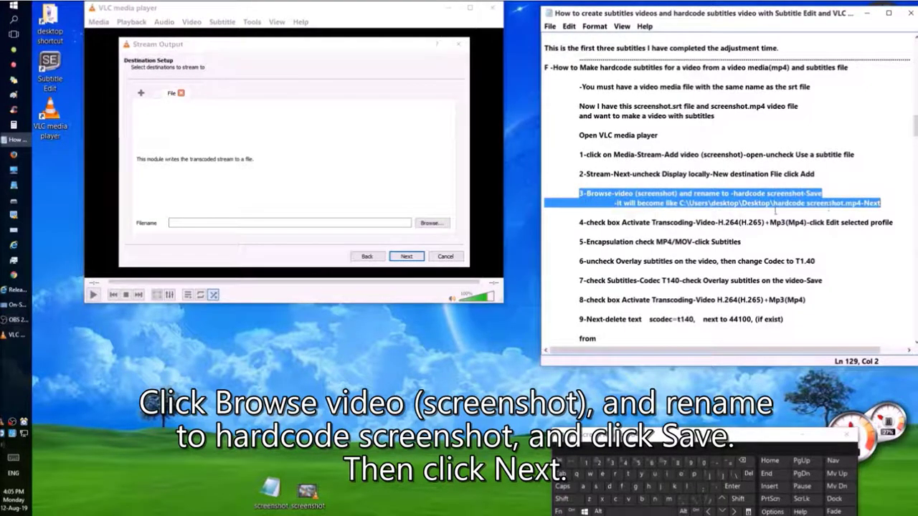
# - Set the stream's destination file to "hardcode screensho" on the Desktop
pyautogui.click(433, 223)
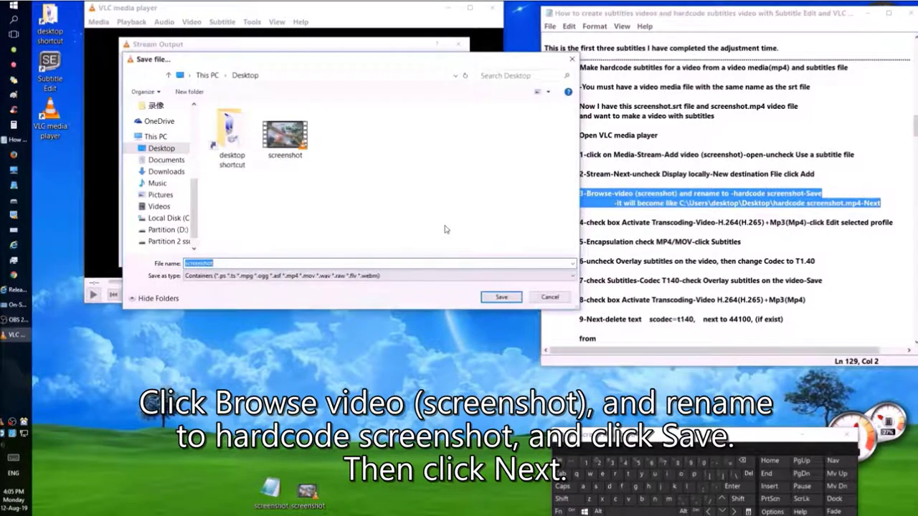
pyautogui.click(285, 134)
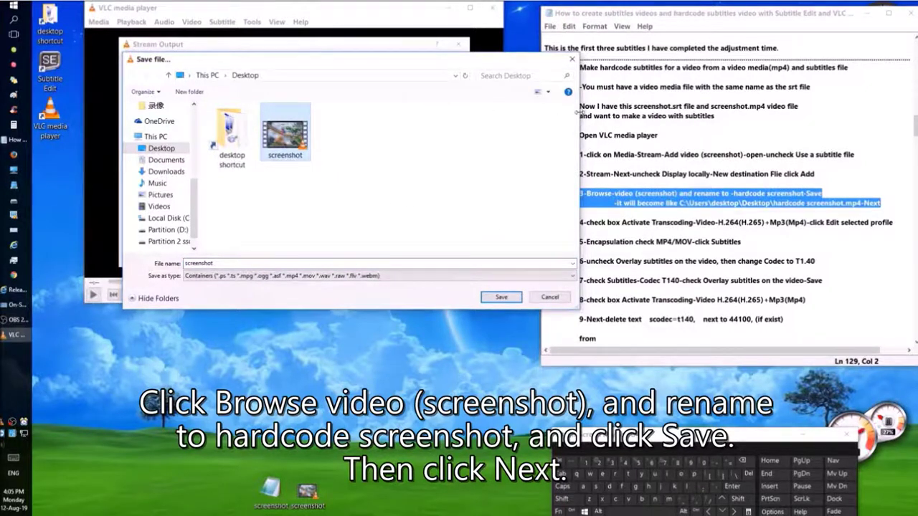
pyautogui.moveTo(578, 113); pyautogui.dragTo(467, 112)
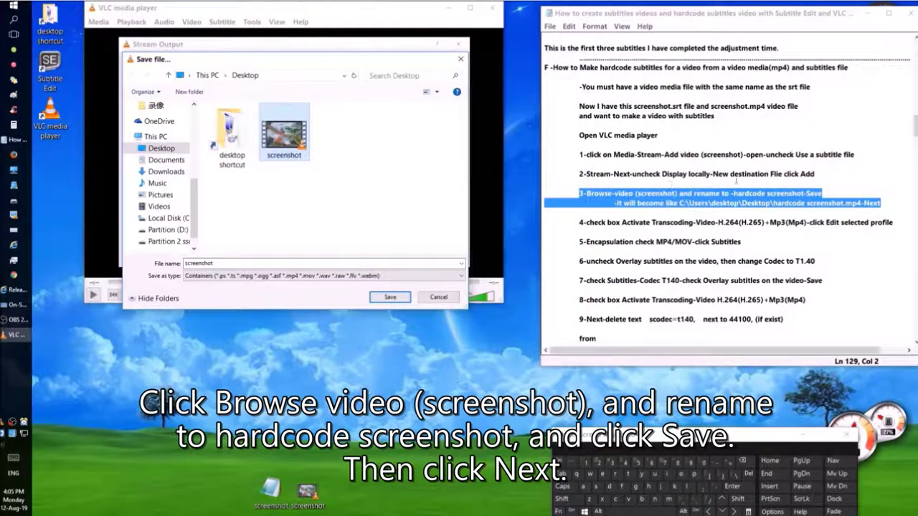
pyautogui.doubleClick(200, 263)
pyautogui.write('hardcode screenshot')
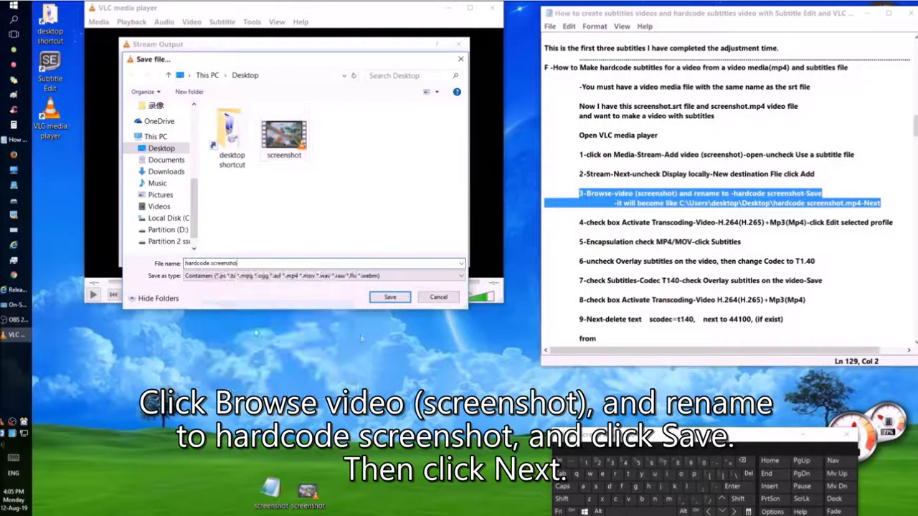
pyautogui.click(390, 297)
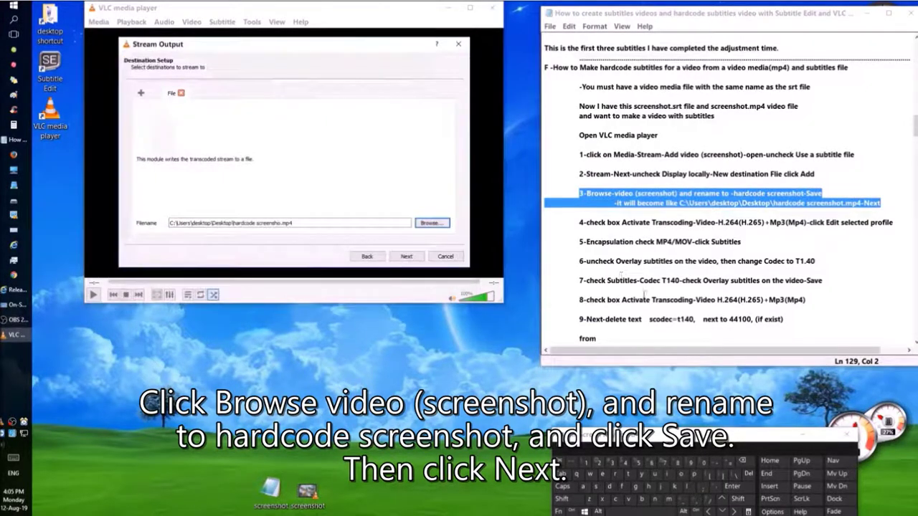
# - Highlight instruction 4 and the resulting file path line in the notes, and proceed to the transcoding options
pyautogui.scroll(-2, 652, 300)
pyautogui.scroll(-1, 653, 299)
pyautogui.moveTo(574, 136); pyautogui.dragTo(893, 137)
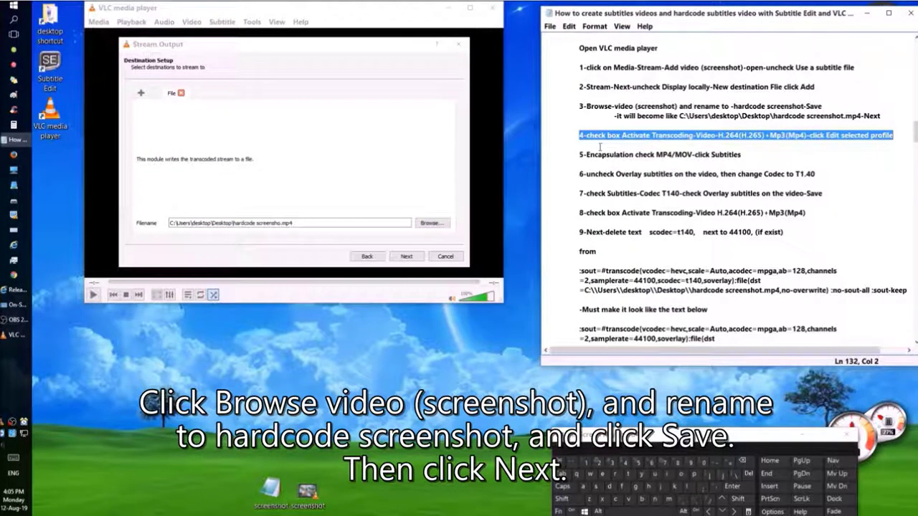
pyautogui.moveTo(613, 116); pyautogui.dragTo(886, 117)
pyautogui.click(405, 256)
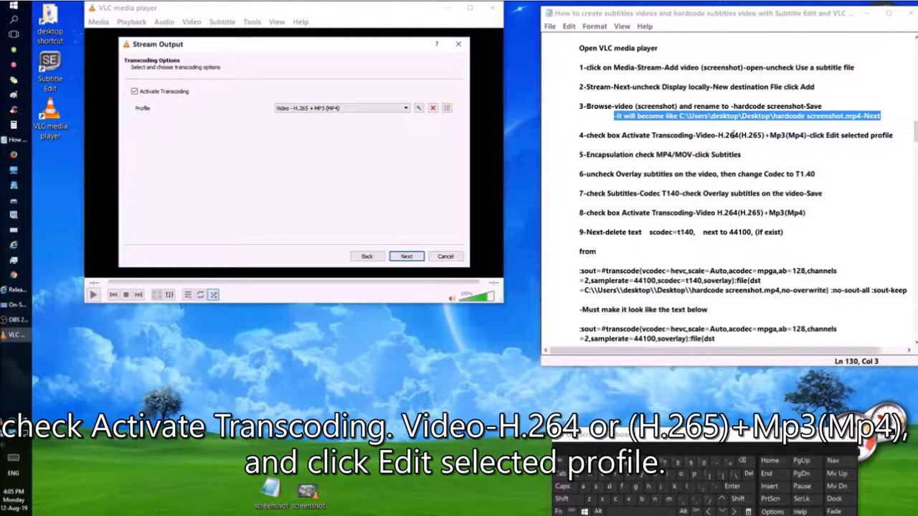
# - Highlight instructions 4 and 5 in the notes and open the subtitle settings of the Video - H.265 + MP3 (MP4) profile
pyautogui.moveTo(579, 135); pyautogui.dragTo(894, 135)
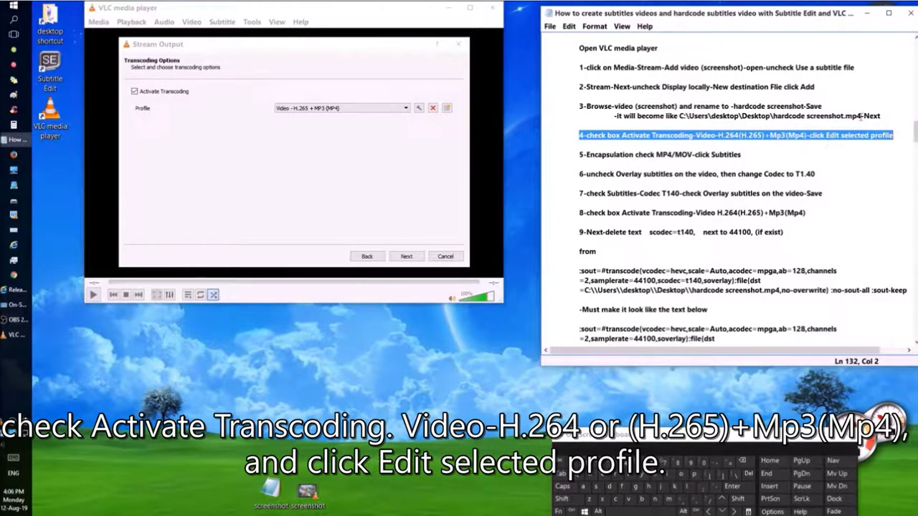
pyautogui.click(419, 108)
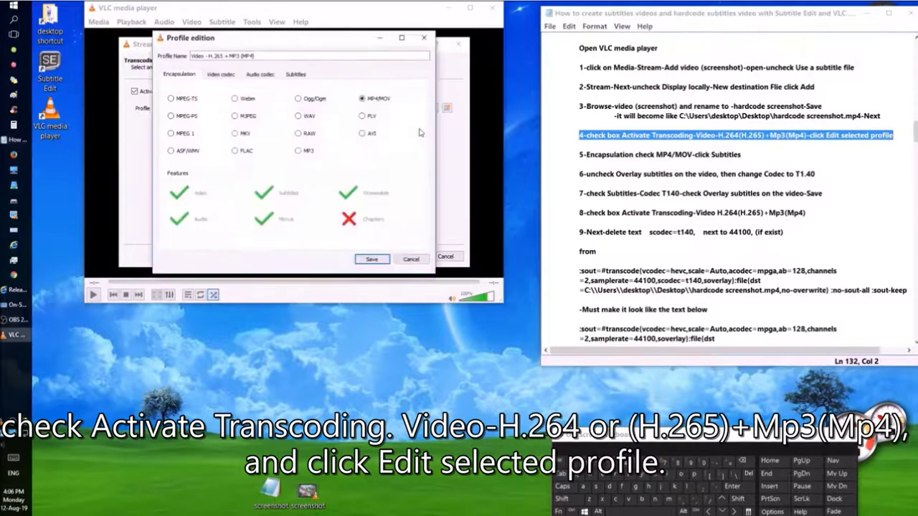
pyautogui.moveTo(578, 155); pyautogui.dragTo(758, 157)
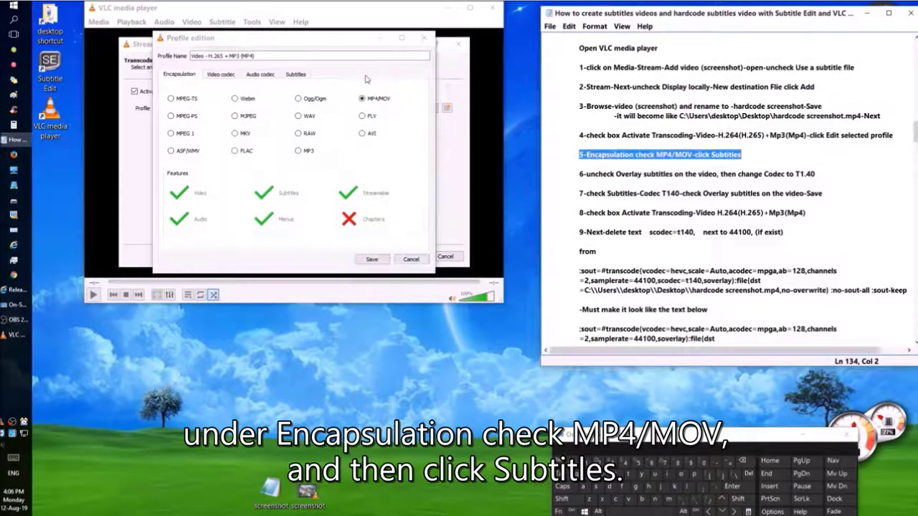
pyautogui.click(296, 74)
# - Highlight instructions 6 and 7, set the profile's subtitle codec to T.140 with overlay temporarily off, re-enable overlay subtitles, and save the profile
pyautogui.moveTo(580, 174); pyautogui.dragTo(828, 177)
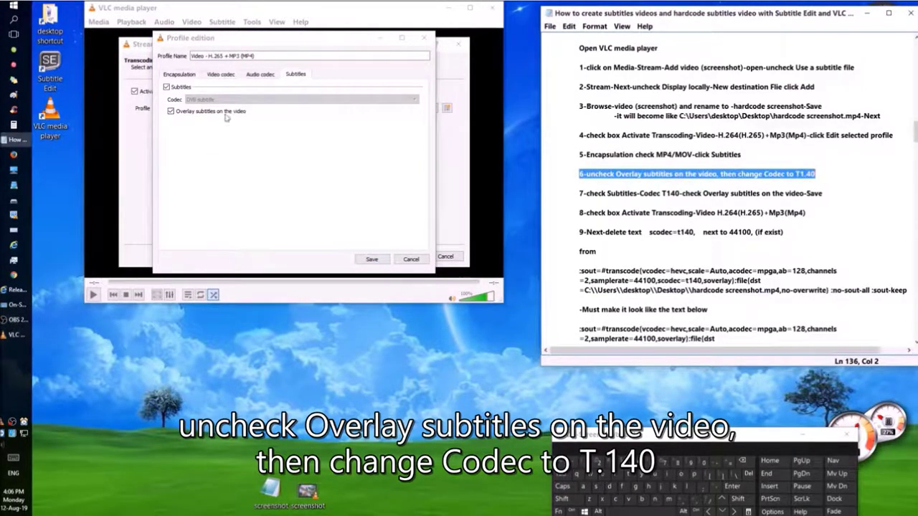
pyautogui.click(171, 113)
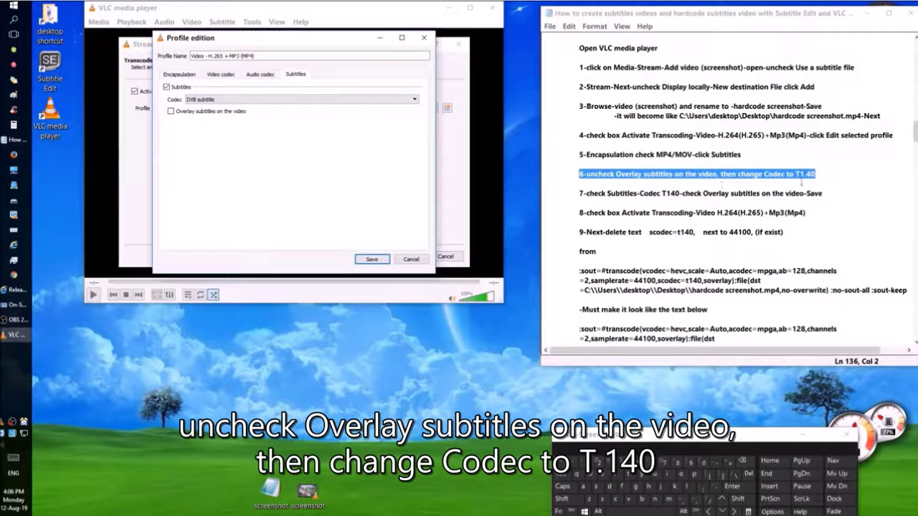
pyautogui.click(198, 100)
pyautogui.click(224, 117)
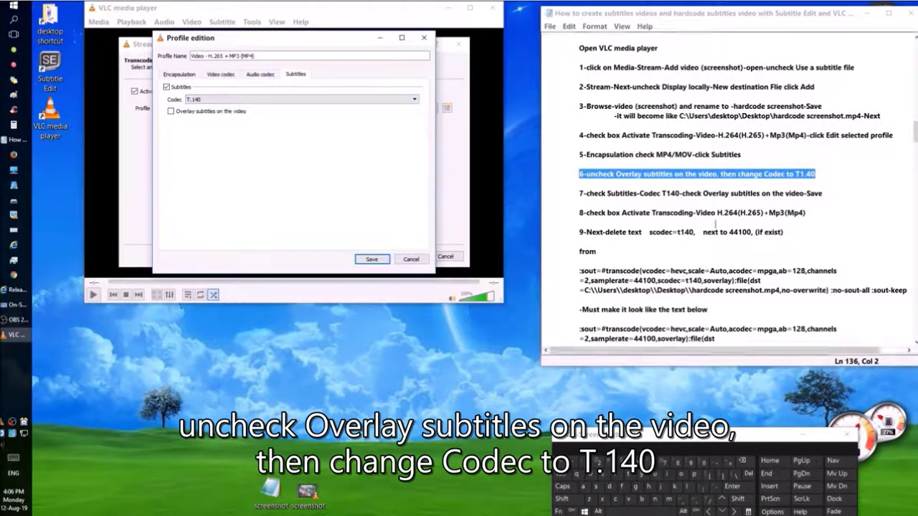
pyautogui.moveTo(579, 194); pyautogui.dragTo(841, 196)
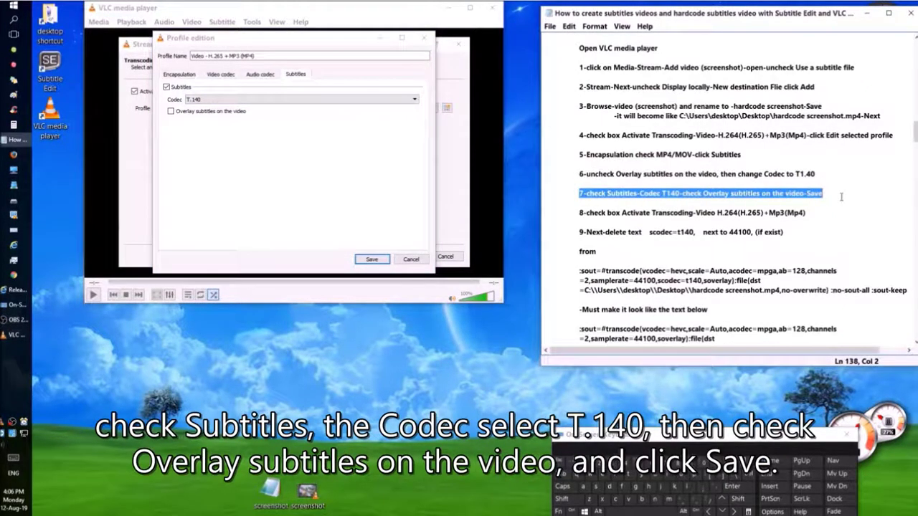
pyautogui.click(171, 111)
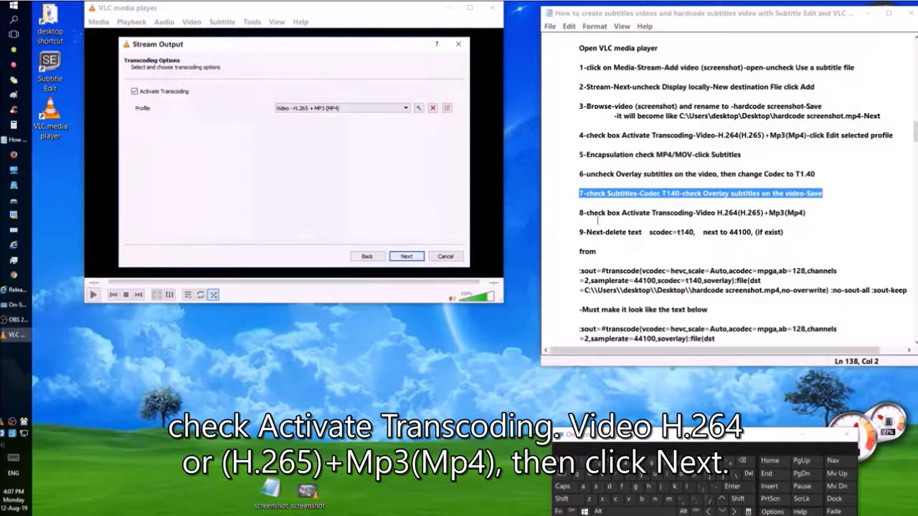
# - Highlight instructions 8 and 9 in the notes and proceed to the stream's option setup
pyautogui.moveTo(579, 213); pyautogui.dragTo(806, 213)
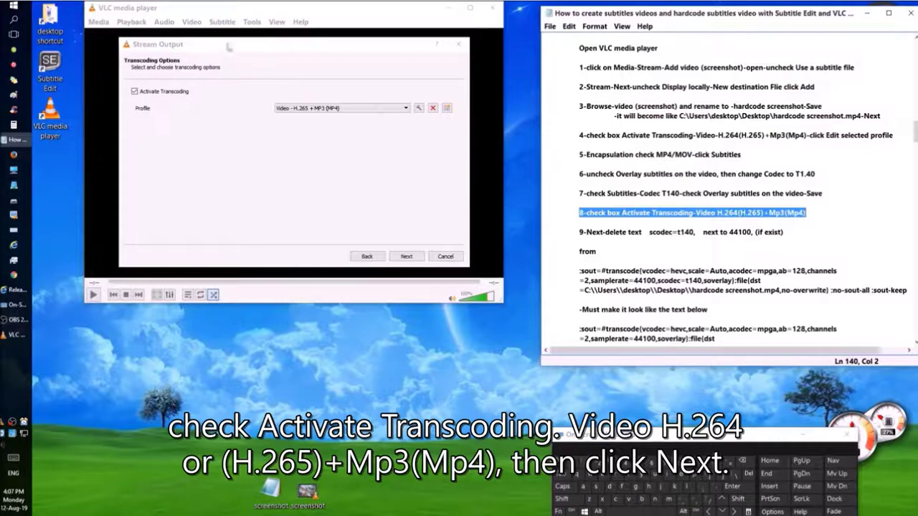
pyautogui.moveTo(789, 232); pyautogui.dragTo(580, 231)
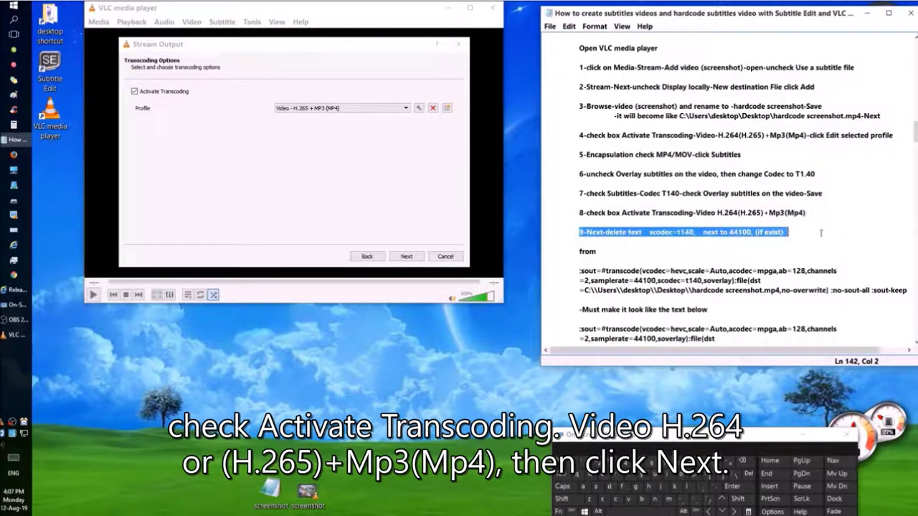
pyautogui.click(406, 256)
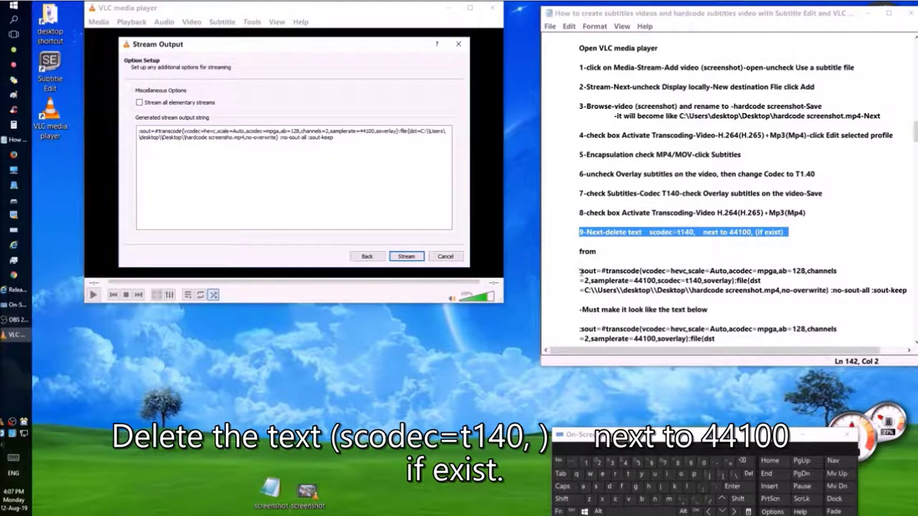
# - Highlight the sample output string, the scodec=t140 text to remove, and the "Must make it look like the text below" line in the notes
pyautogui.scroll(-2, 580, 271)
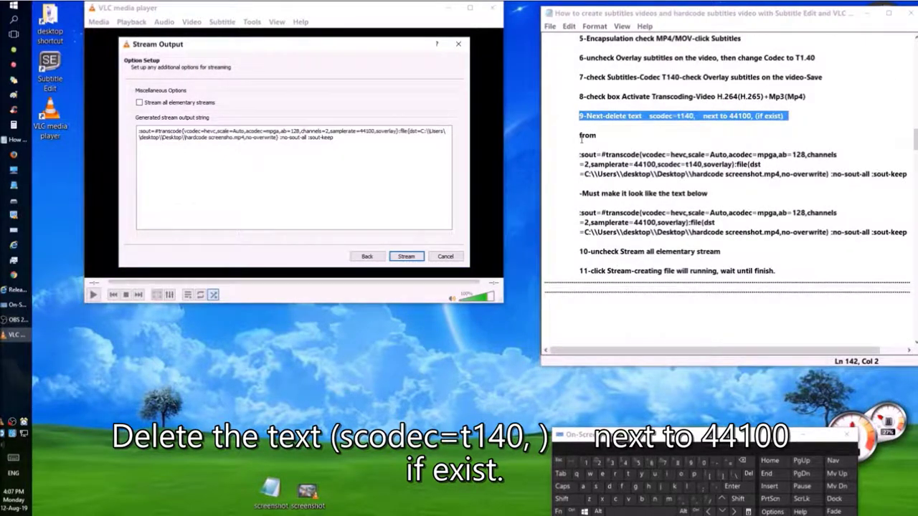
pyautogui.click(581, 140)
pyautogui.moveTo(579, 152); pyautogui.dragTo(706, 179)
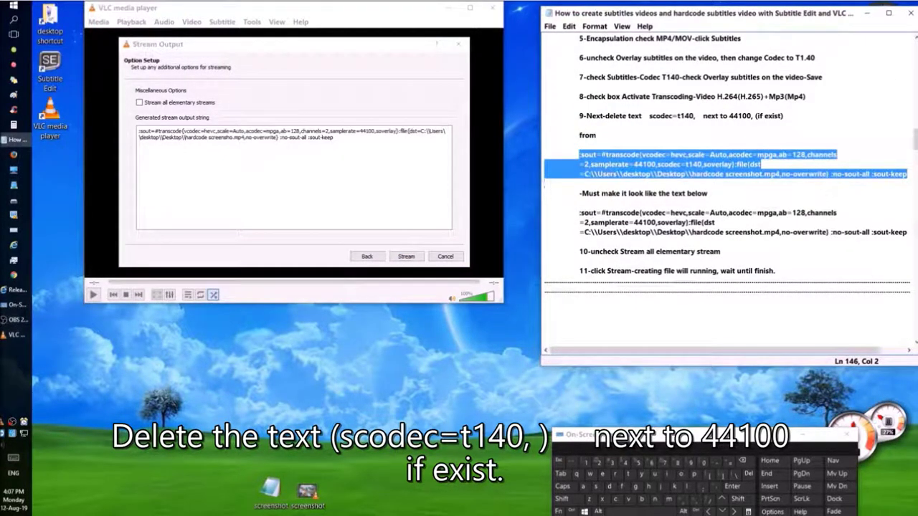
pyautogui.moveTo(752, 116); pyautogui.dragTo(786, 116)
pyautogui.moveTo(696, 117); pyautogui.dragTo(649, 116)
pyautogui.moveTo(579, 193); pyautogui.dragTo(735, 196)
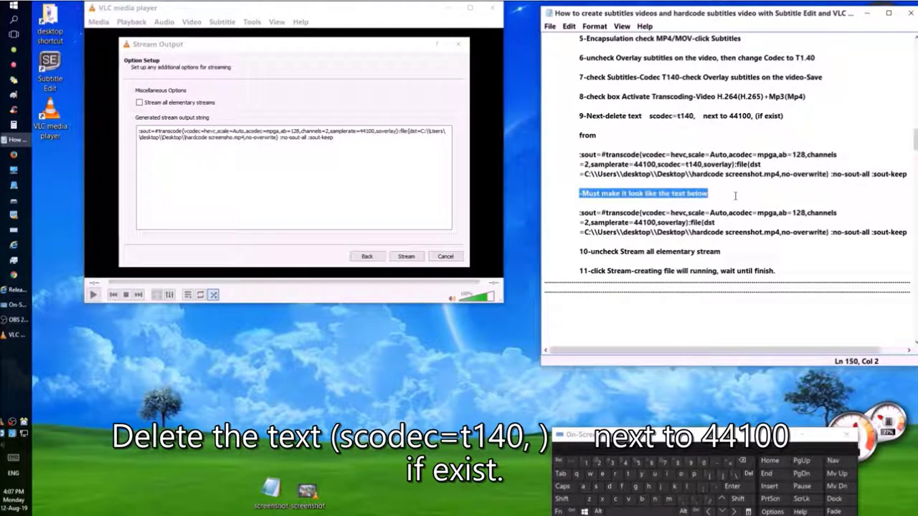
# - Highlight instructions 10 and 11, start the stream conversion, and move the new hardcode screensho file beside the screenshot files on the desktop
pyautogui.moveTo(579, 251); pyautogui.dragTo(721, 251)
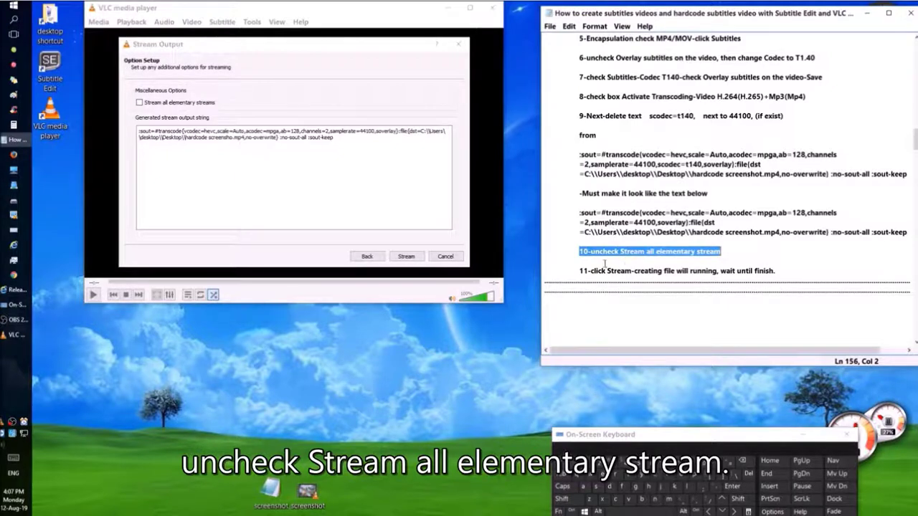
pyautogui.moveTo(579, 271); pyautogui.dragTo(777, 271)
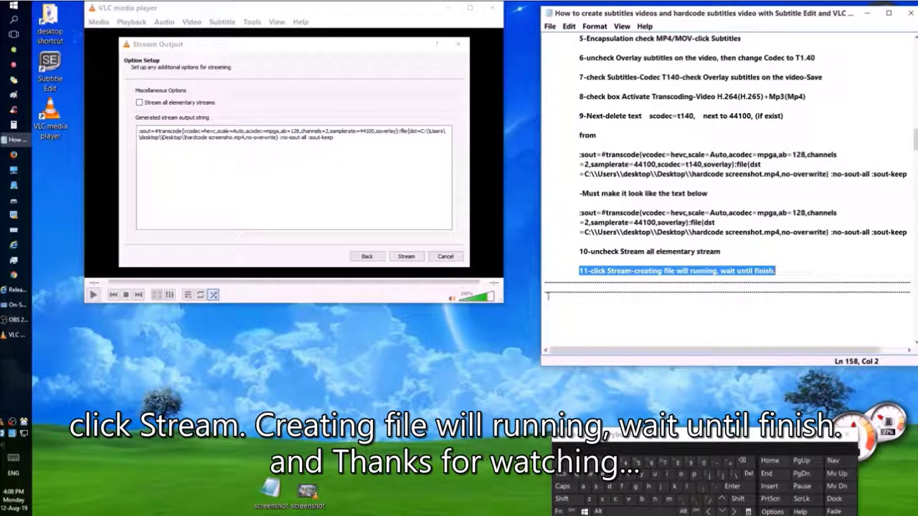
pyautogui.click(406, 256)
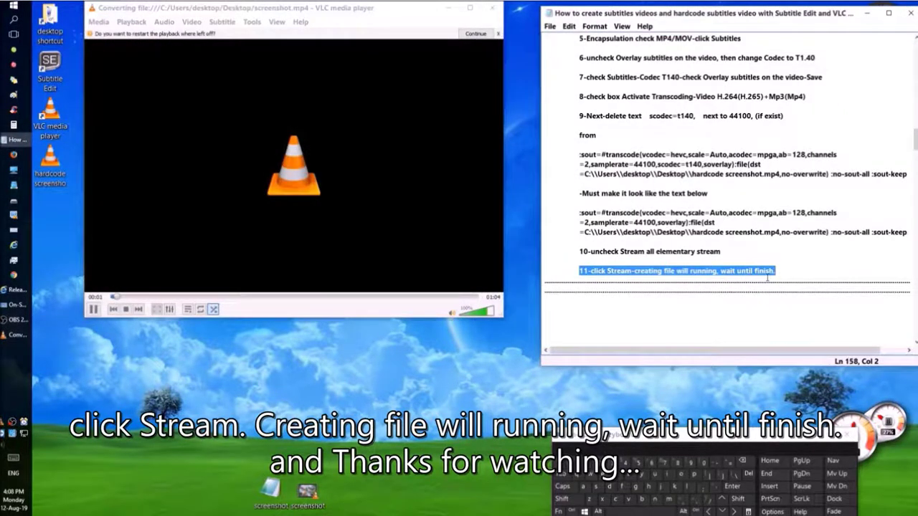
pyautogui.moveTo(49, 161); pyautogui.dragTo(351, 484)
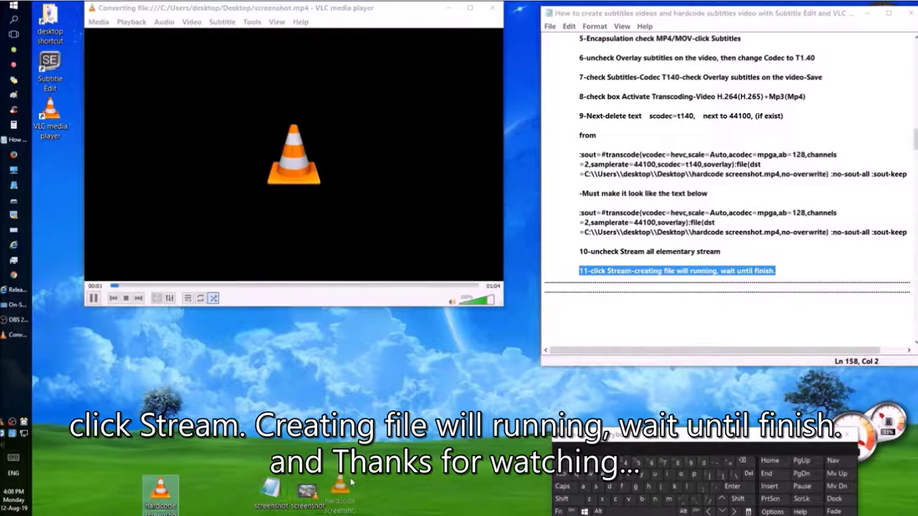